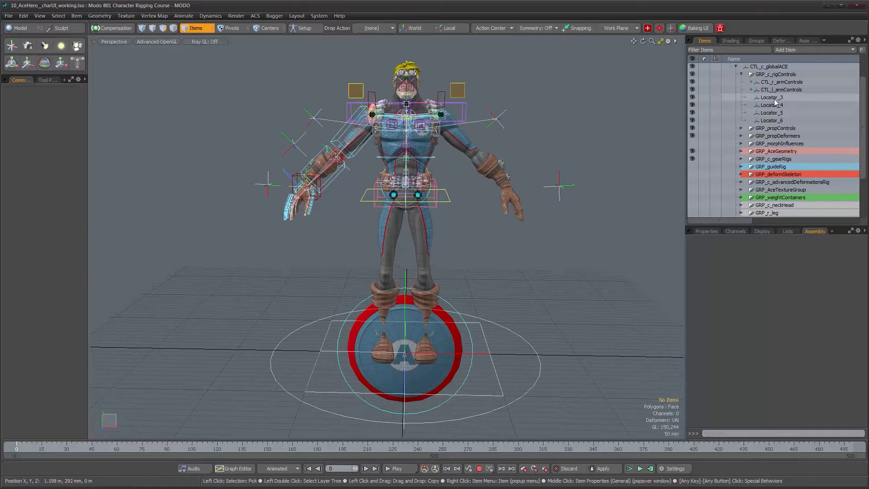
Step: Move Locator_3 beside the character's right hip, at about X -240 mm and Y 854 mm
alt+drag(479, 304, 481, 296)
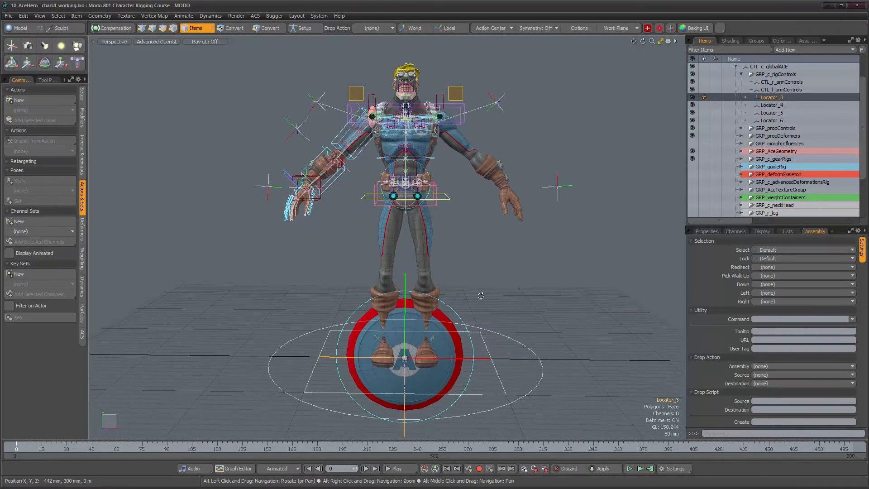
key(w)
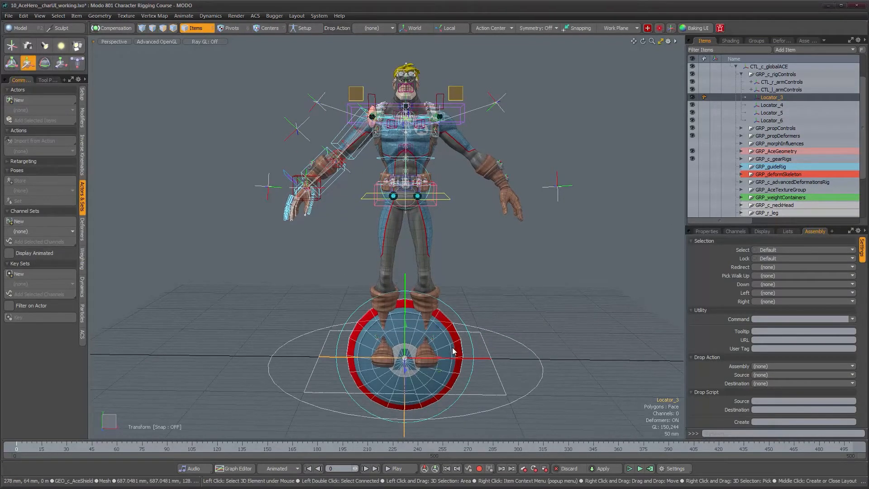
drag(395, 298, 362, 211)
Step: Rename the locator beside the right hip as CTL_r_legControls
double_click(786, 98)
text(CTL_r_)
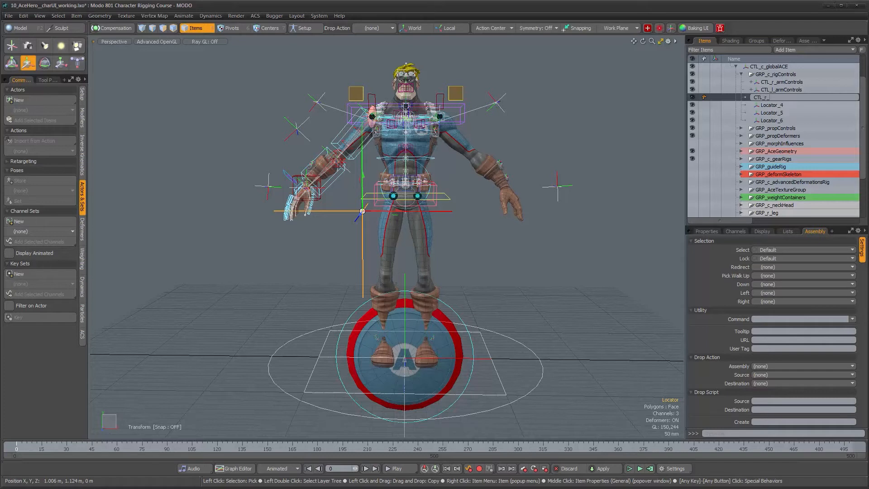
text(legControls)
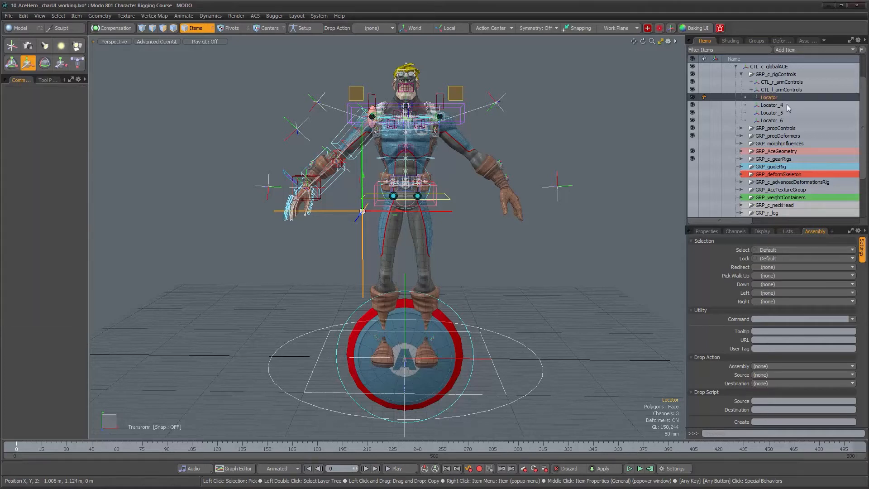
key(Return)
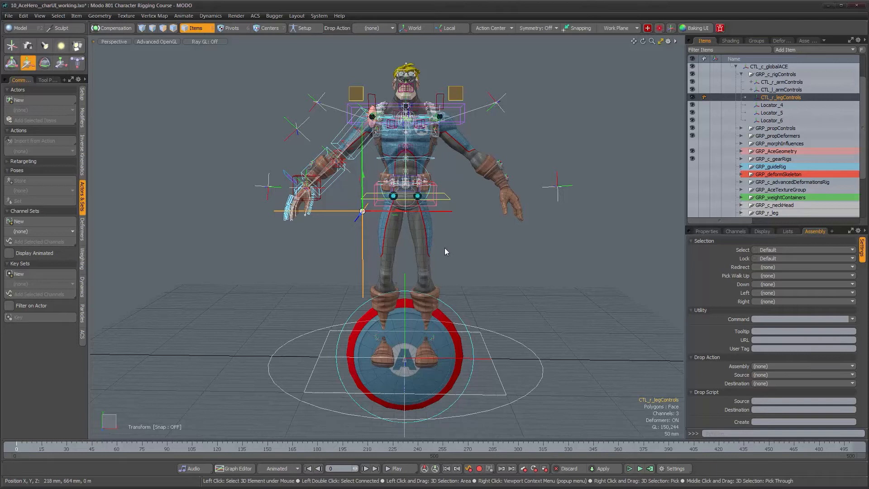
Step: Give CTL_r_legControls a custom locator shape in Replace style, using a solid Plane
click(761, 231)
click(862, 281)
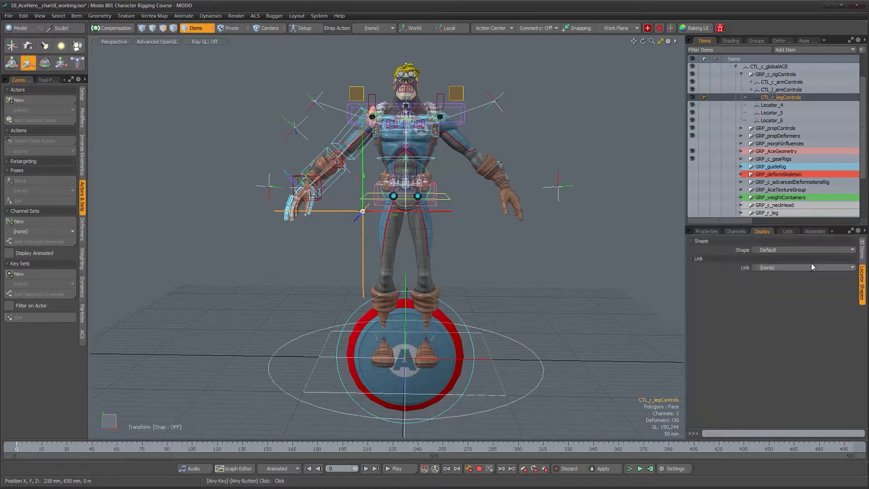
click(789, 251)
click(791, 258)
click(791, 270)
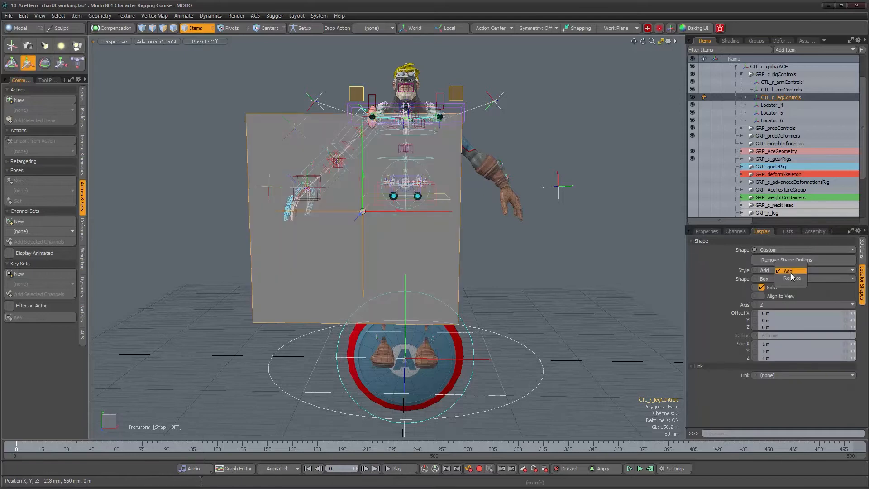
click(791, 278)
click(791, 278)
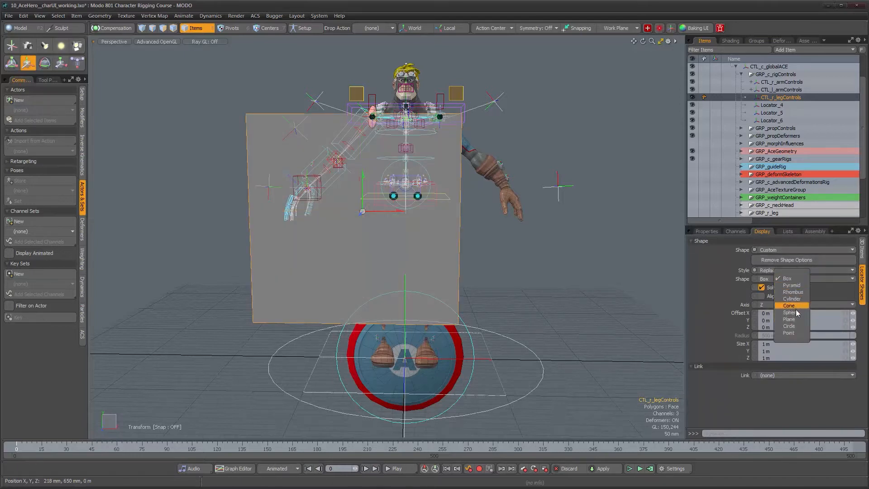
click(788, 319)
click(761, 287)
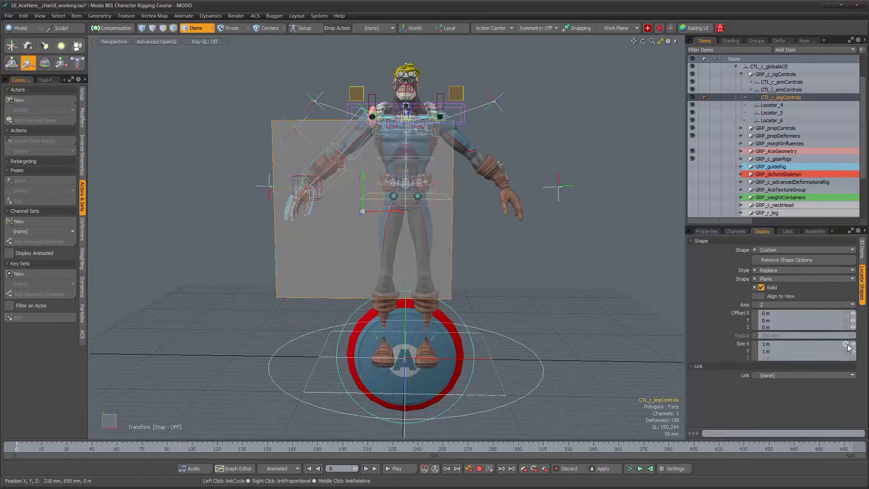
Step: Set the plane shape's X and Y size to 100 mm and align it to the view
right_drag(853, 344, 819, 345)
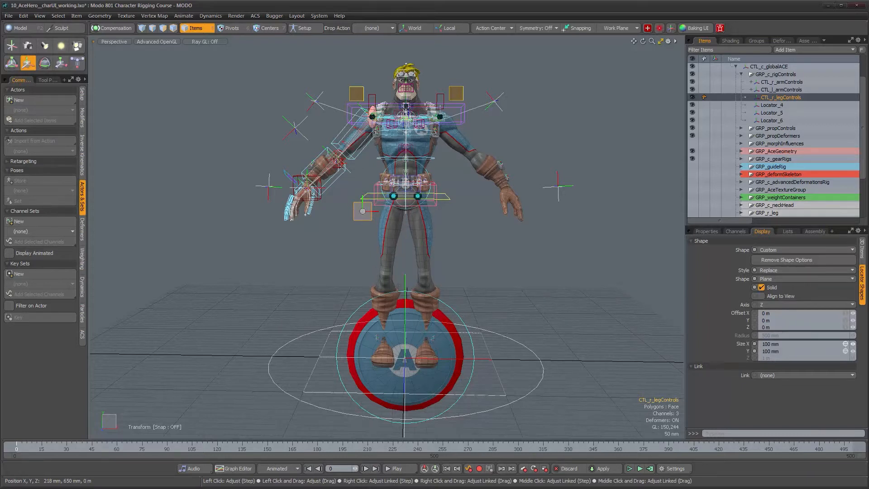
alt+drag(498, 217, 457, 234)
click(761, 295)
scroll(445, 234, up, 4)
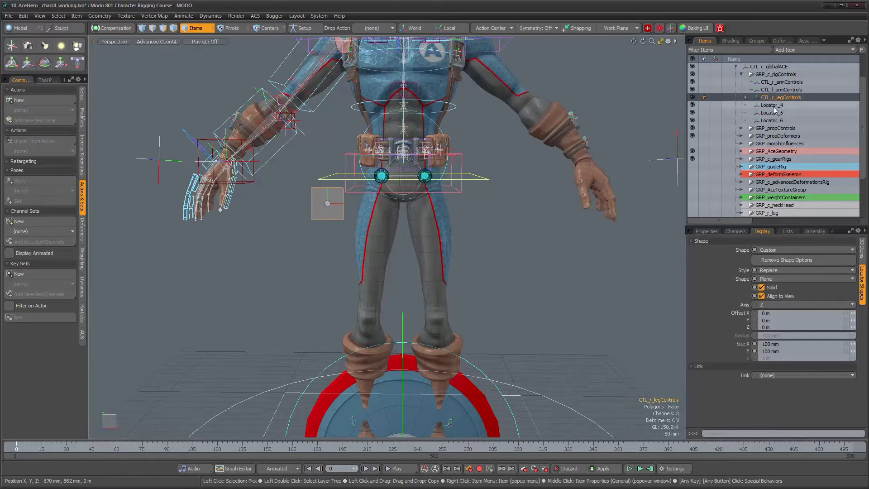
Step: Duplicate CTL_r_legControls and rename the copy as CTL_l_legControls
key(ctrl+d)
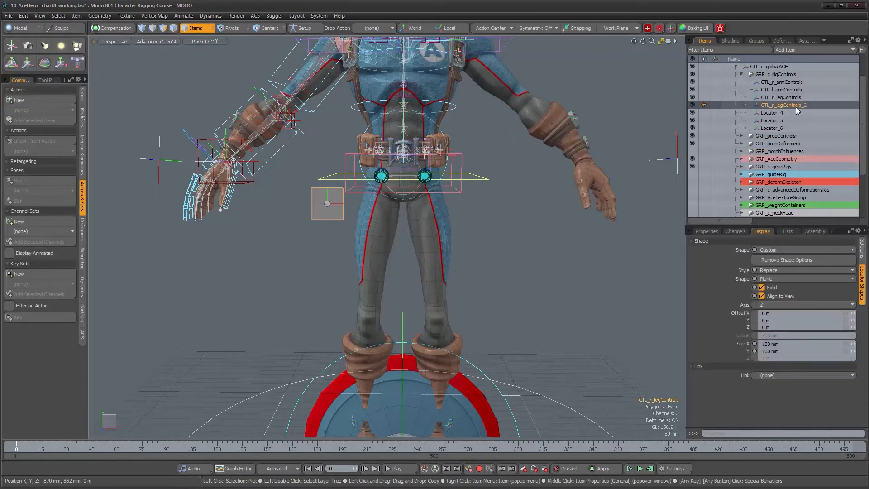
double_click(775, 105)
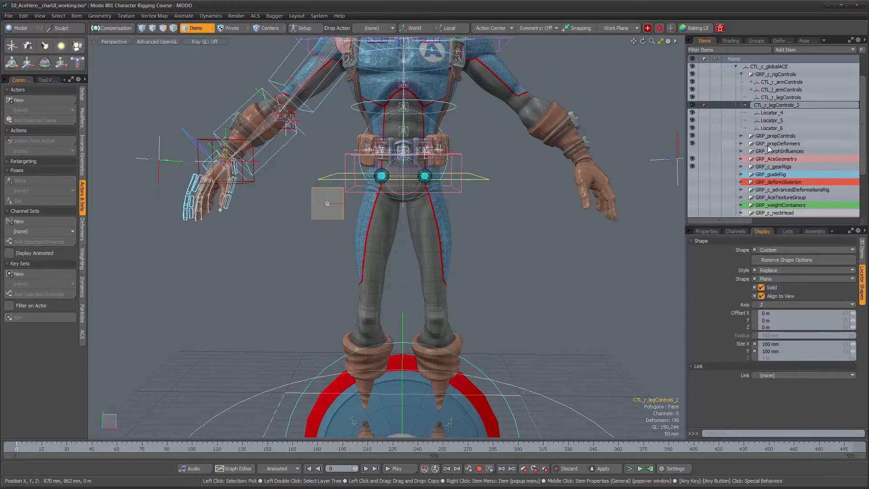
key(BackSpace)
text(l)
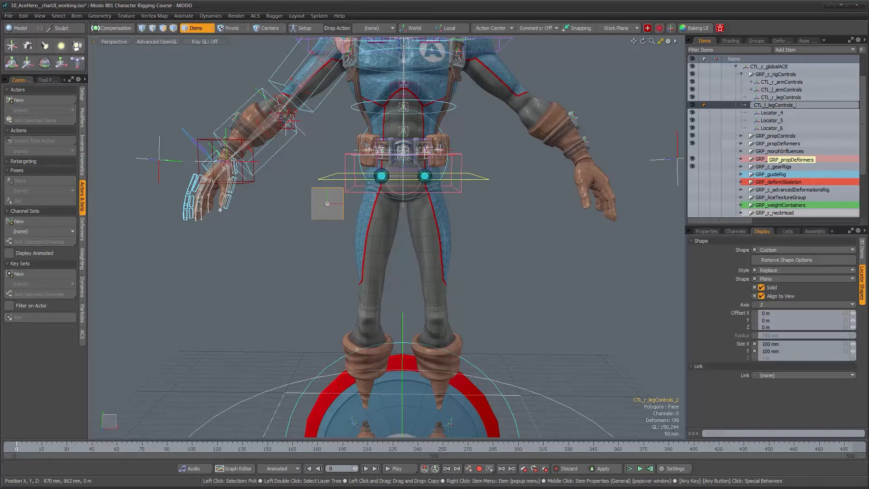
key(BackSpace)
key(Return)
Step: Place CTL_l_legControls beside the left hip by setting its X position to 240 mm
click(706, 231)
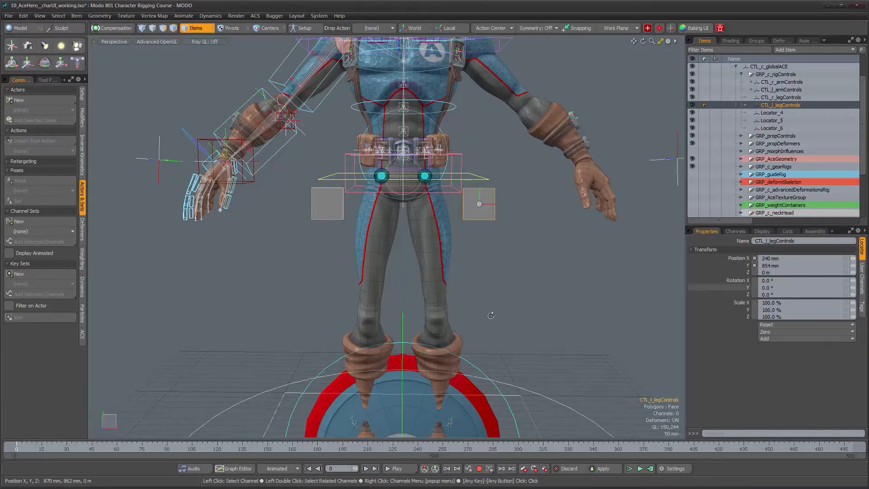
mouse_move(495, 317)
alt+mouse_down()
mouse_move(496, 291)
mouse_move(497, 323)
alt+mouse_up()
Step: Delete the unused Locator_4 from the rig controls group
click(779, 114)
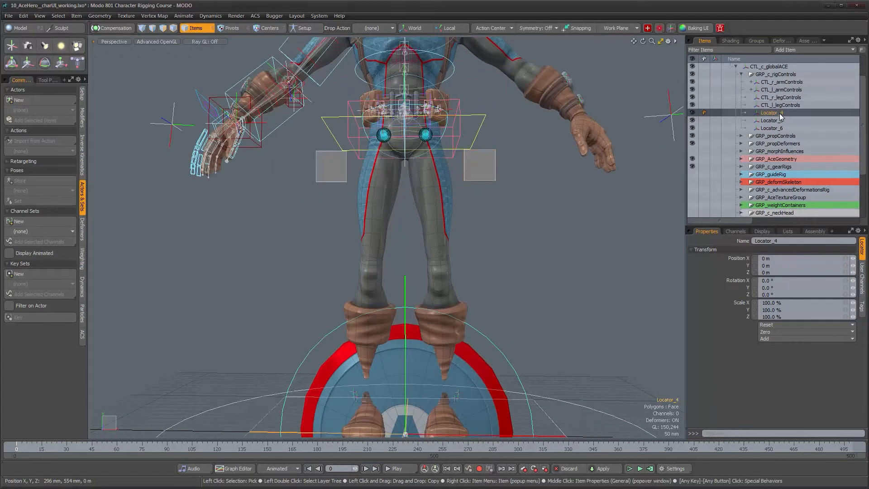
key(Delete)
alt+drag(538, 256, 514, 321)
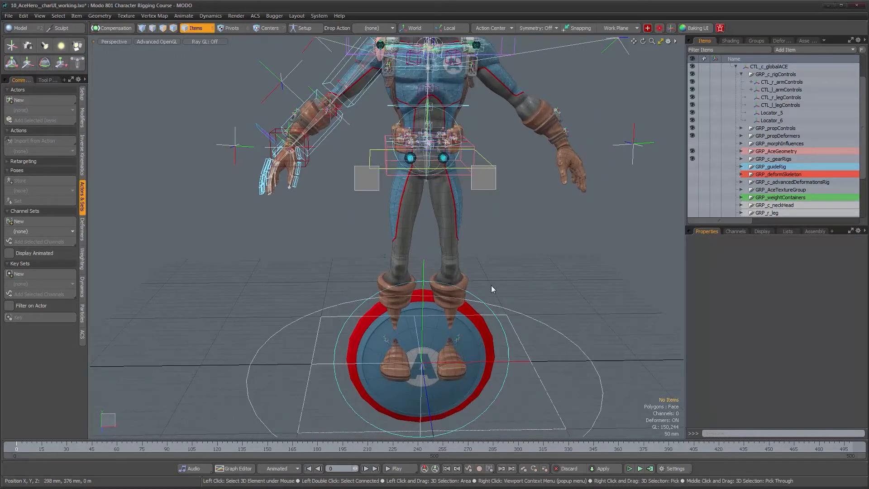
Step: Open the schematic below the viewport, enlarge it, and load the ACE_Leg Rigs workspace
key(KP_0)
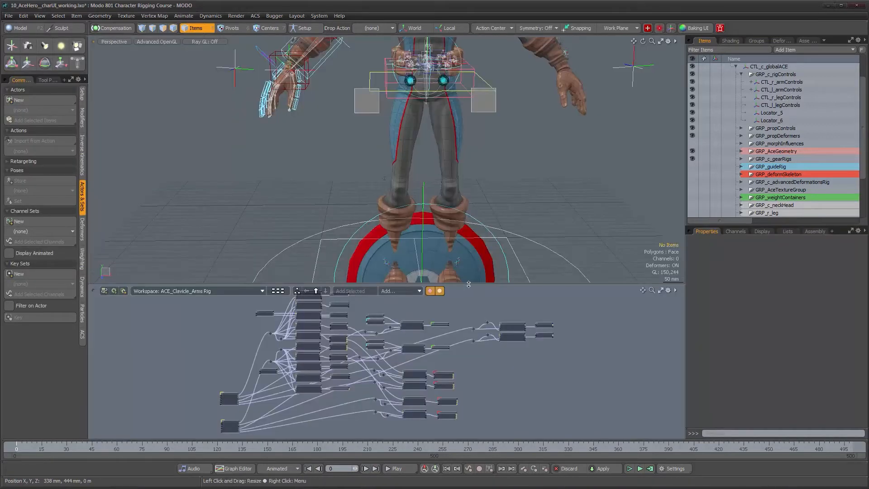
drag(468, 285, 463, 236)
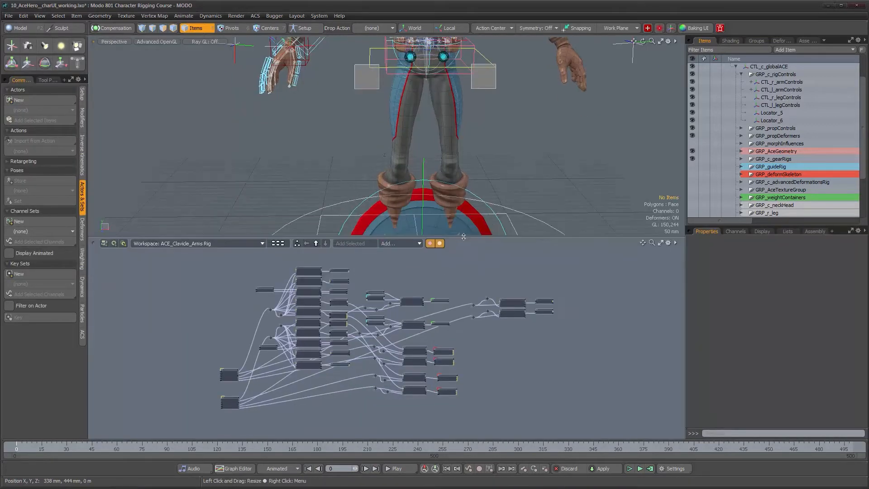
click(261, 244)
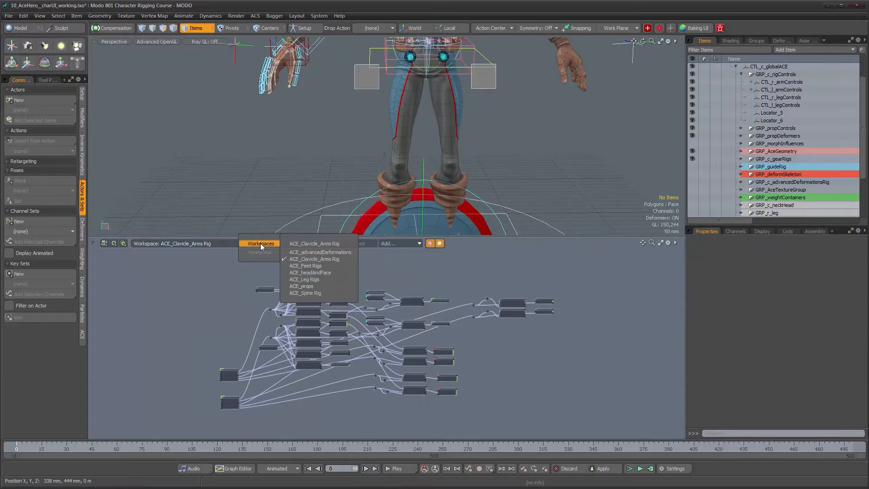
click(324, 279)
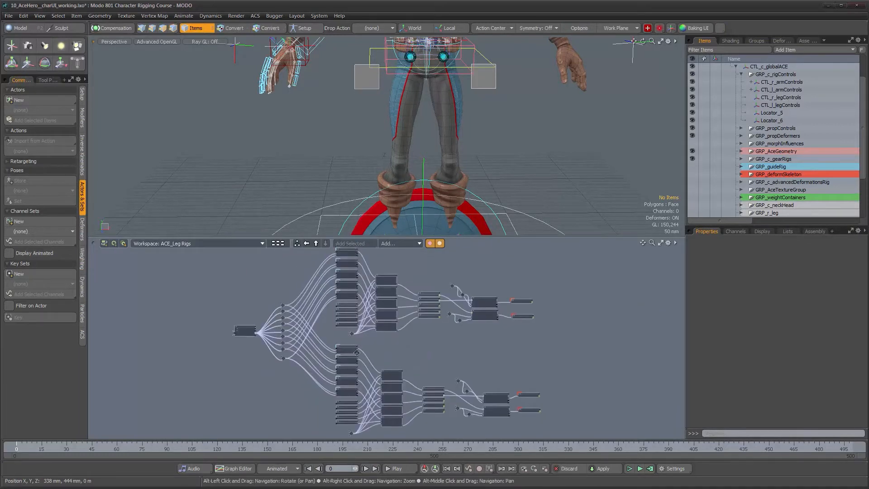
Step: Examine the shin and thigh twist bias nodes and their rotation constraints in the leg rig schematic
alt+drag(431, 368, 418, 384)
alt+right_drag(430, 322, 527, 328)
alt+drag(485, 279, 436, 272)
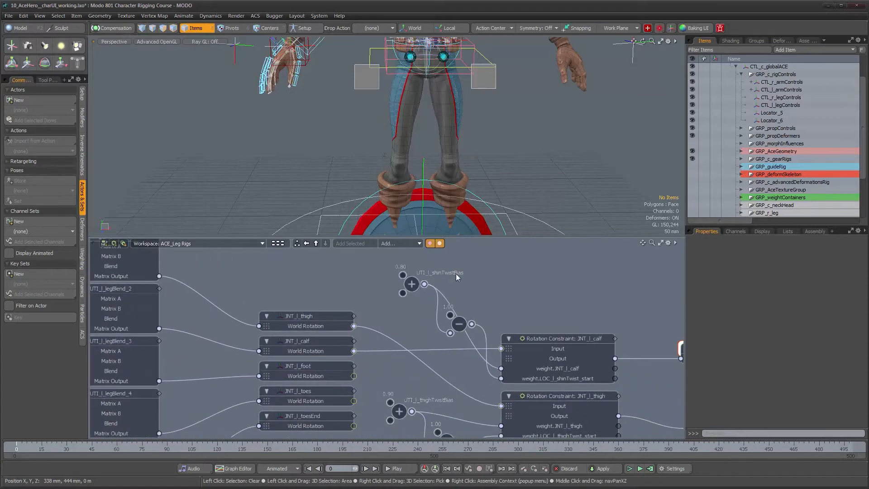
alt+drag(453, 404, 449, 370)
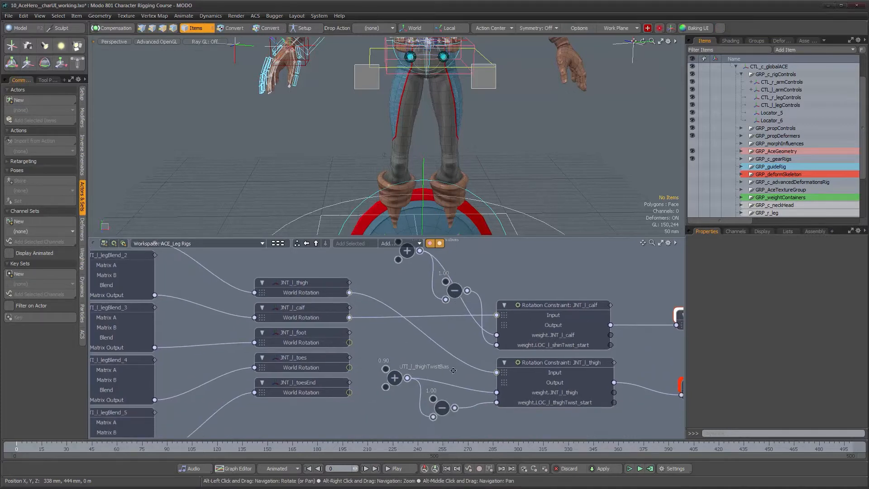
alt+right_drag(450, 370, 450, 401)
alt+drag(450, 401, 448, 340)
alt+right_drag(449, 340, 422, 383)
alt+drag(422, 384, 431, 357)
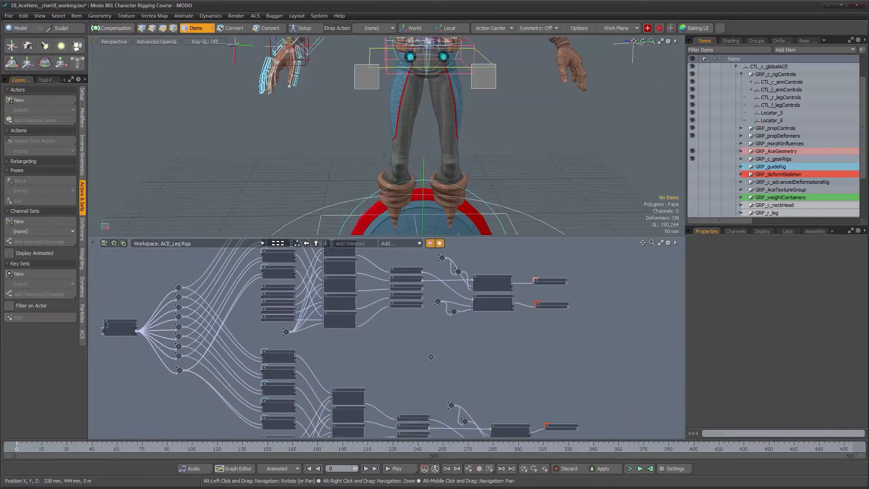
Step: Examine the utility node that drives the left leg blend nodes in the leg rig schematic
alt+right_drag(298, 348, 360, 348)
alt+drag(365, 318, 348, 326)
alt+right_drag(347, 326, 303, 369)
alt+drag(363, 370, 369, 348)
alt+right_drag(368, 348, 453, 336)
alt+drag(449, 312, 427, 405)
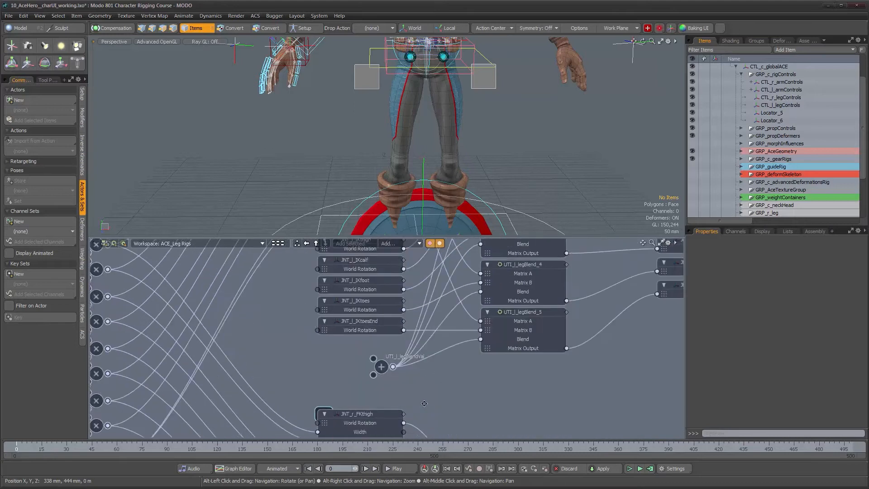
alt+right_drag(427, 405, 395, 384)
alt+drag(395, 385, 414, 369)
alt+drag(492, 365, 458, 323)
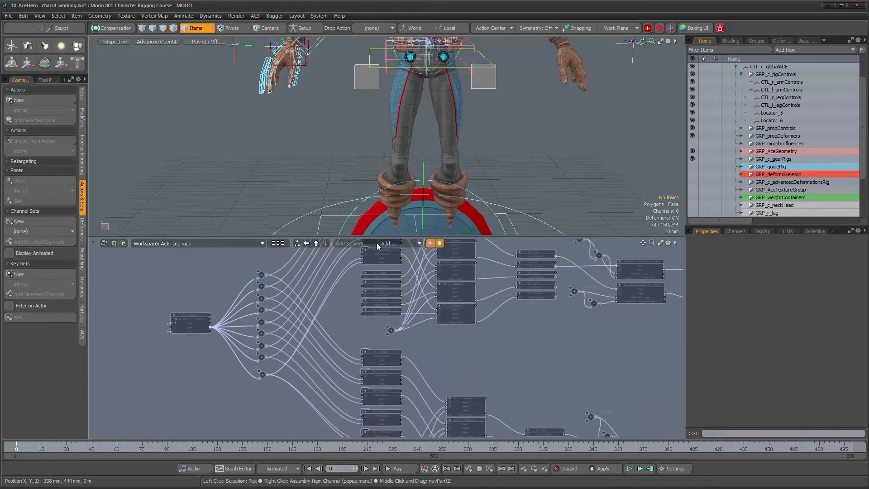
Step: Load the ACE_Feet Rigs workspace in the schematic and examine its node networks
click(238, 242)
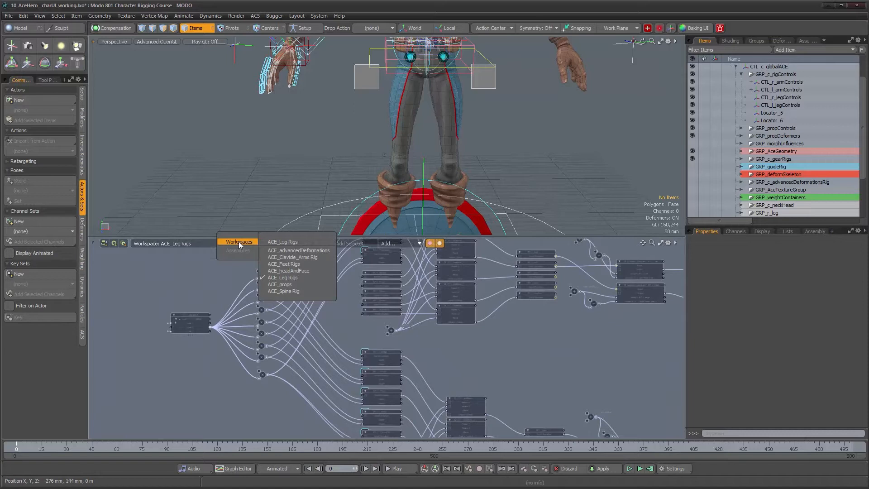
click(290, 264)
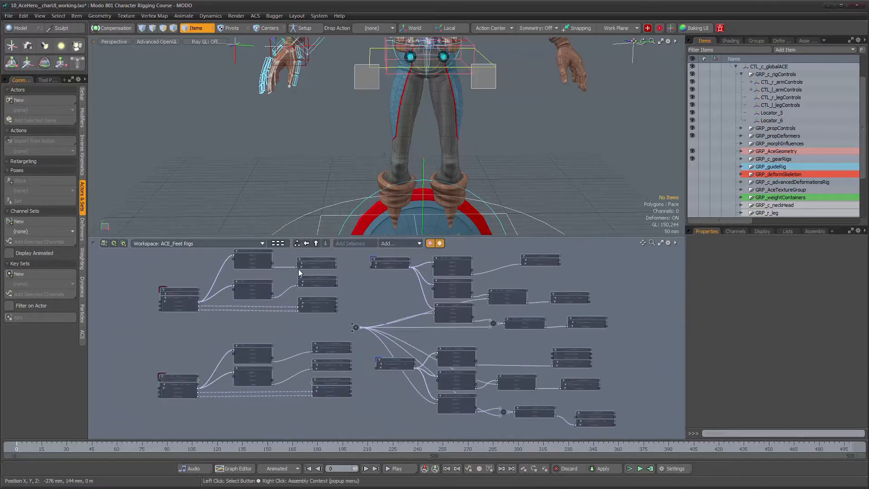
alt+drag(362, 339, 347, 378)
alt+right_drag(347, 378, 328, 385)
alt+drag(328, 385, 308, 256)
alt+right_drag(308, 255, 368, 353)
alt+drag(408, 367, 445, 379)
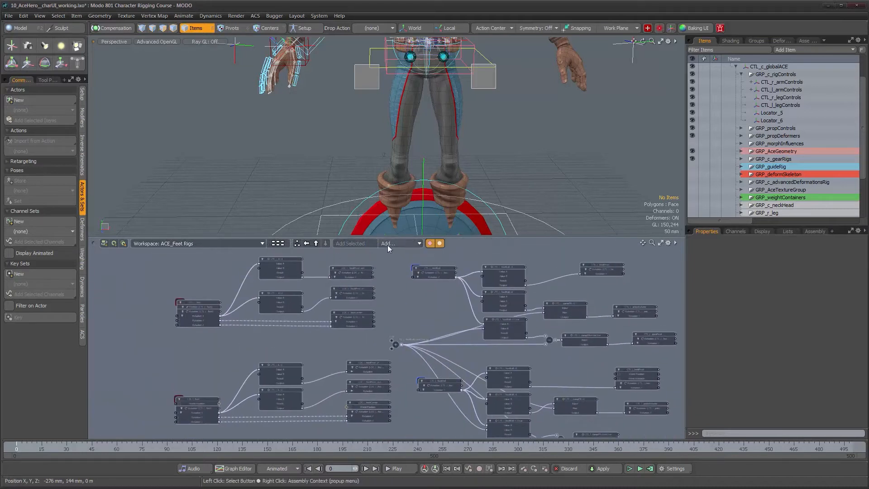
Step: Return the schematic to the ACE_Leg Rigs workspace and select the CTL_r_legControls locator in the viewport
click(235, 244)
click(288, 280)
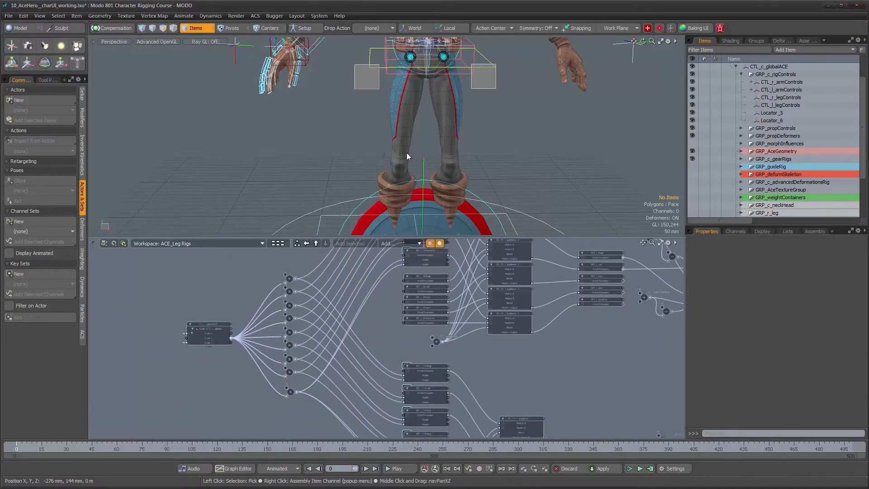
click(367, 80)
alt+drag(366, 80, 389, 140)
scroll(379, 116, down, 1)
Step: Review the channel list of CTL_r_legControls and bring up its user channel settings
click(737, 231)
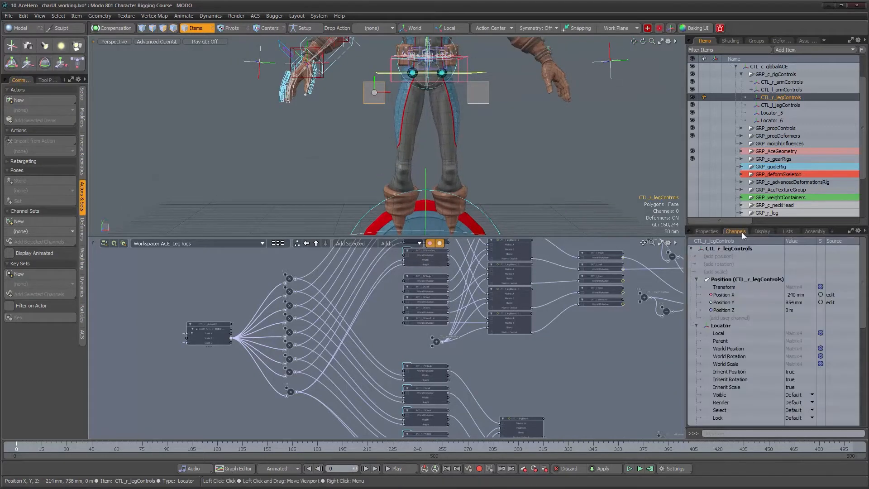
click(707, 232)
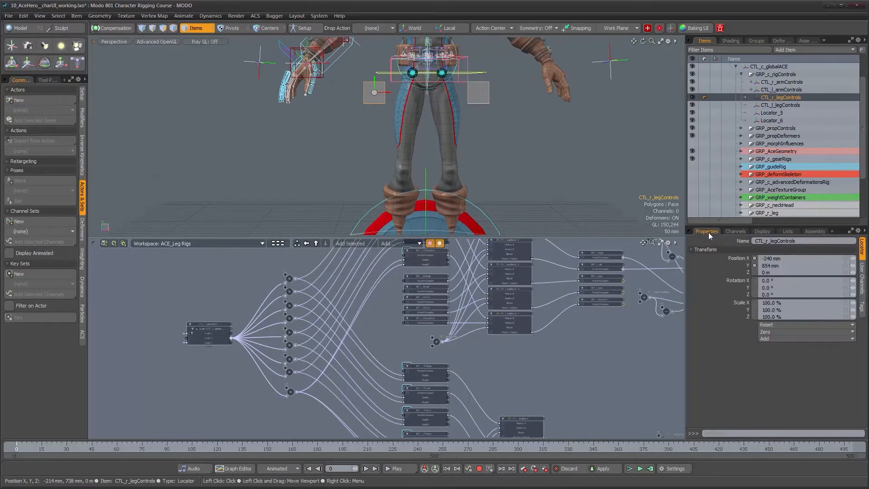
click(861, 279)
click(738, 231)
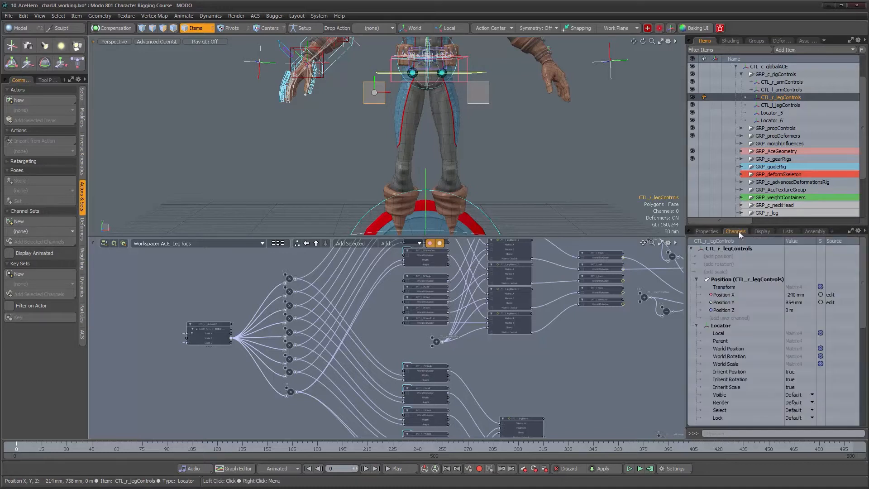
scroll(813, 346, down, 5)
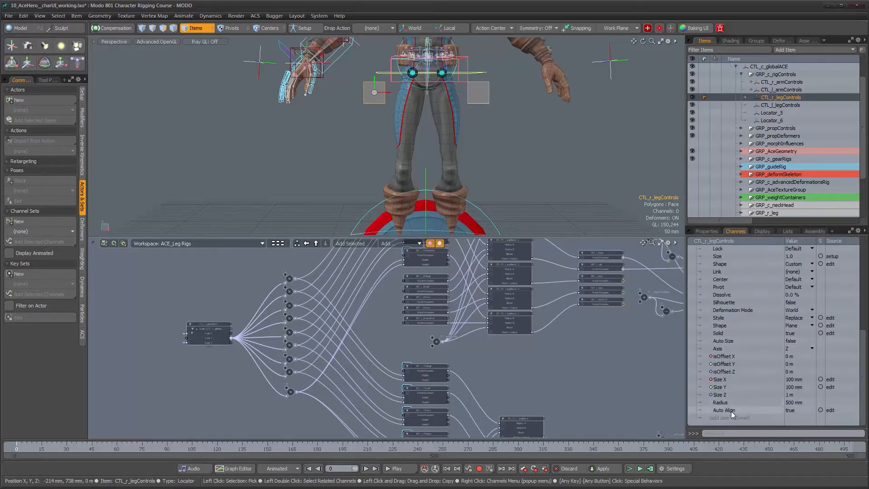
click(706, 231)
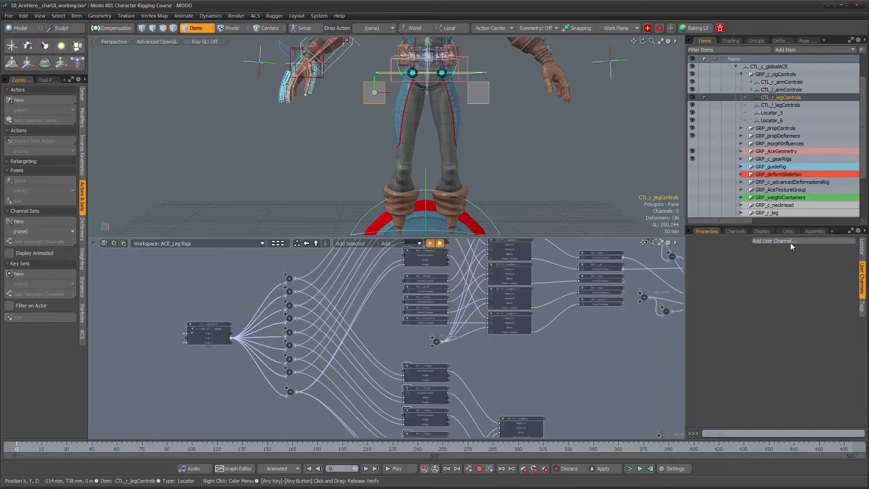
Step: Examine the user channels of the right arm control in the viewport as a reference for the leg channels
click(790, 242)
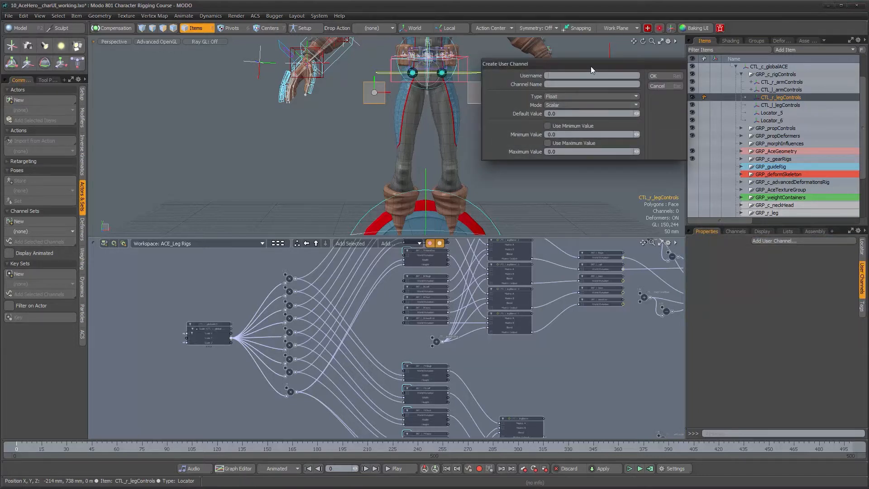
click(657, 86)
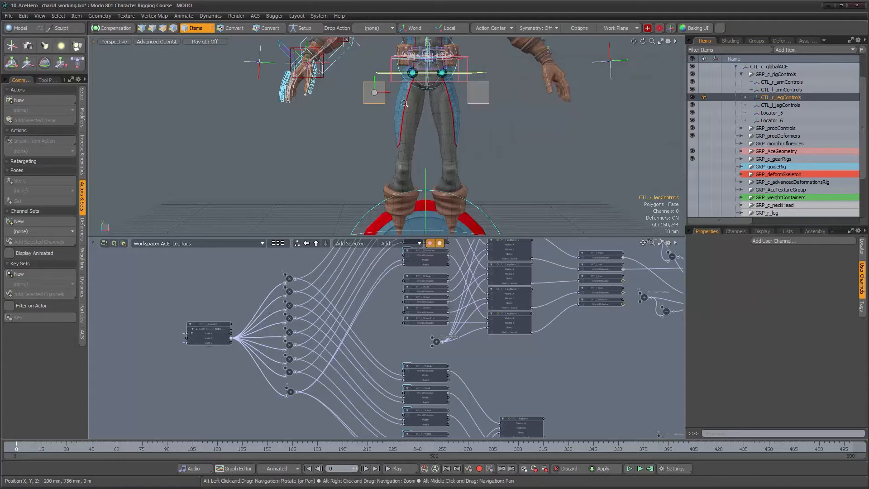
alt+right_drag(404, 103, 394, 59)
alt+middle_drag(394, 59, 386, 104)
click(379, 78)
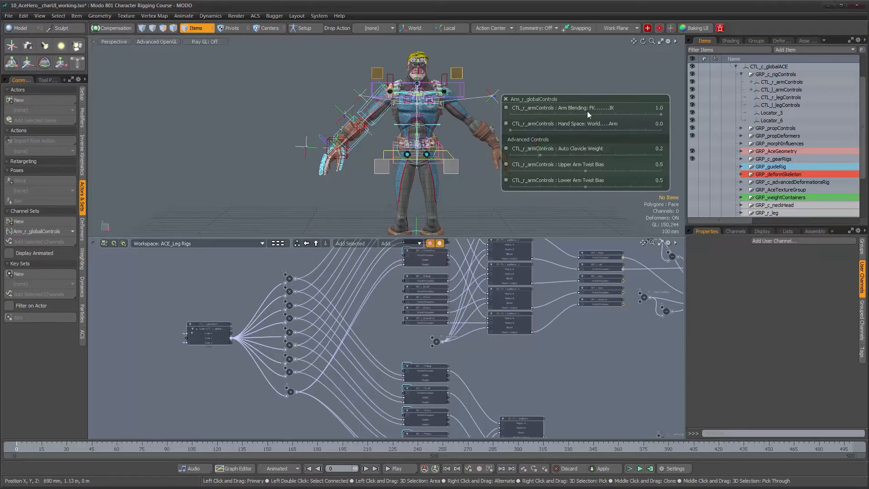
click(505, 99)
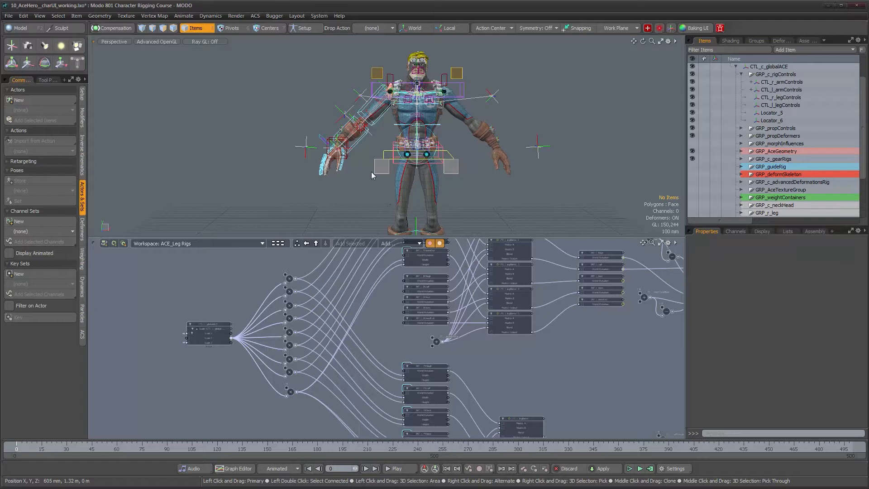
Step: Add a scalar float user channel "Leg Blending: FK.......IK" to CTL_r_legControls, limited to a minimum of 0.0 and a maximum of 1
click(387, 170)
click(861, 278)
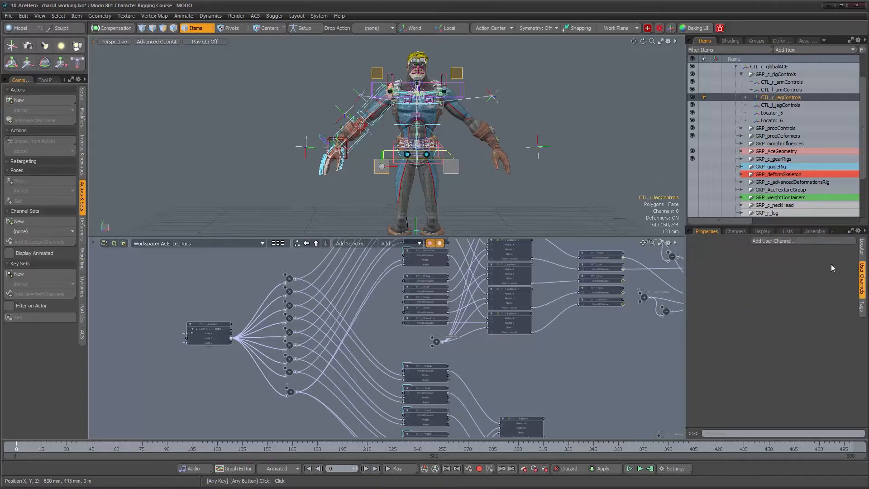
click(762, 241)
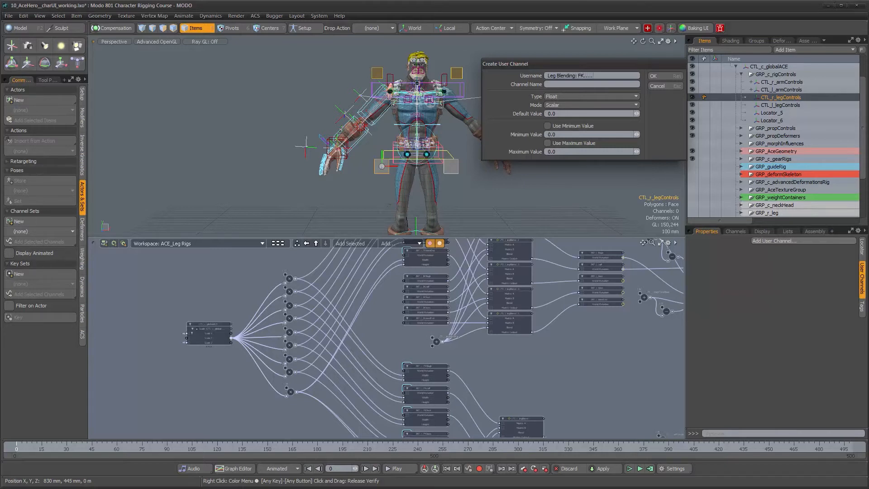
text(IK)
key(Tab)
click(547, 126)
click(547, 143)
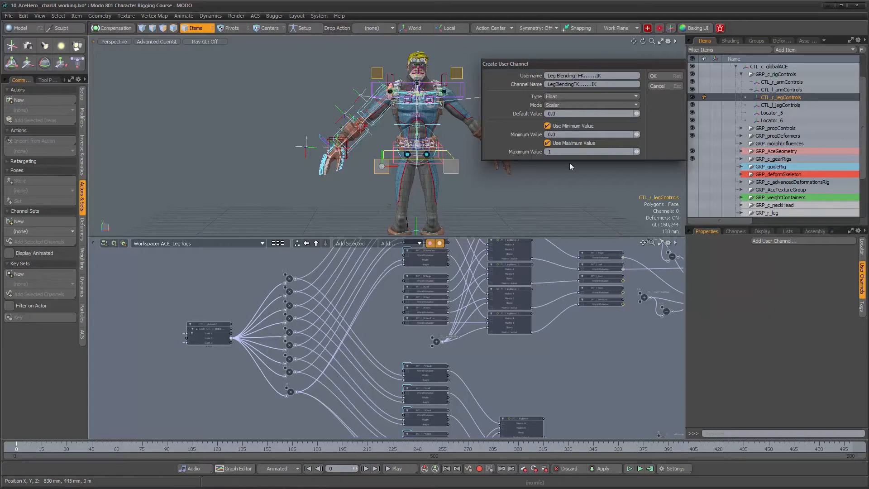
click(658, 75)
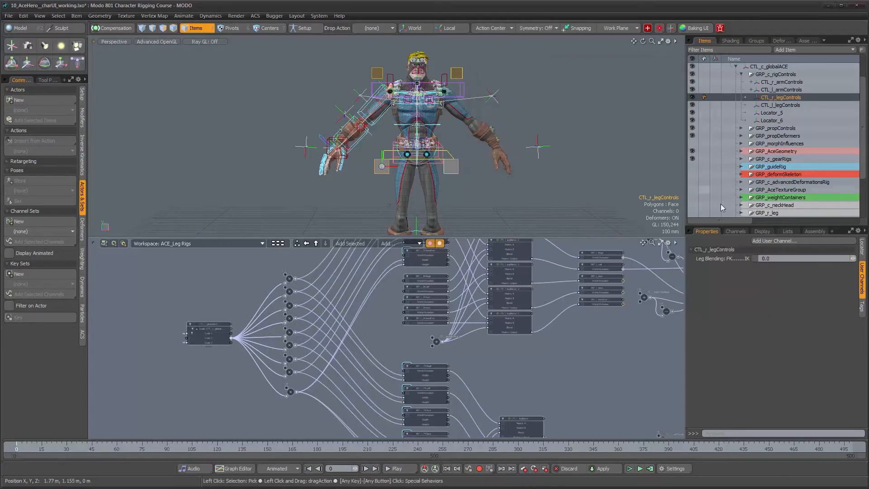
Step: Add the same "Leg Blending: FK.......IK" float user channel, ranging from 0.0 to 1.0, to CTL_l_legControls
alt+right_drag(447, 189, 485, 180)
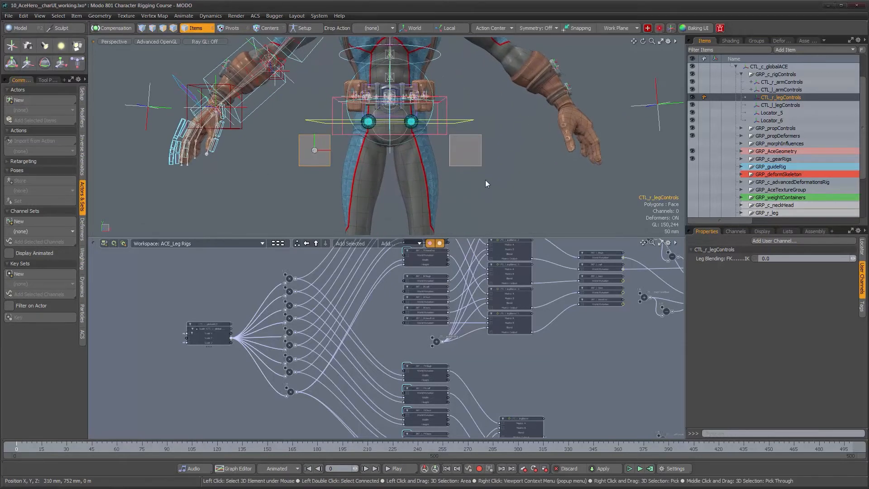
click(473, 157)
click(794, 242)
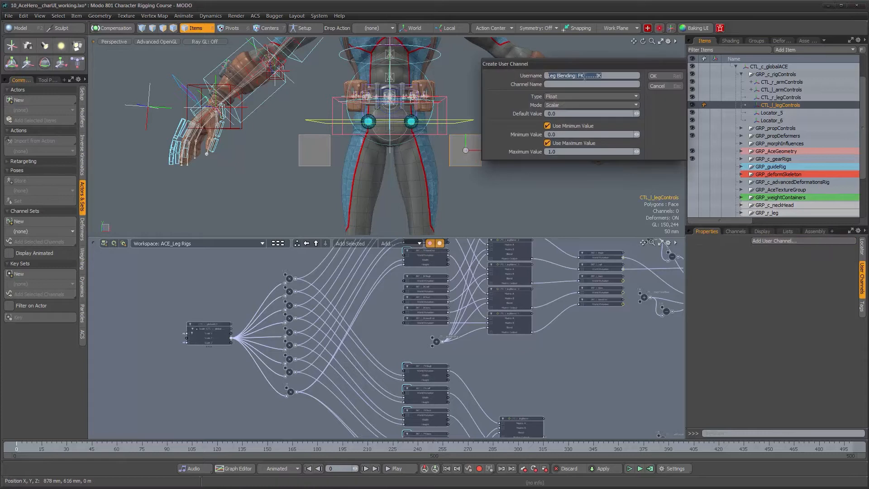
click(605, 76)
text(2)
key(Return)
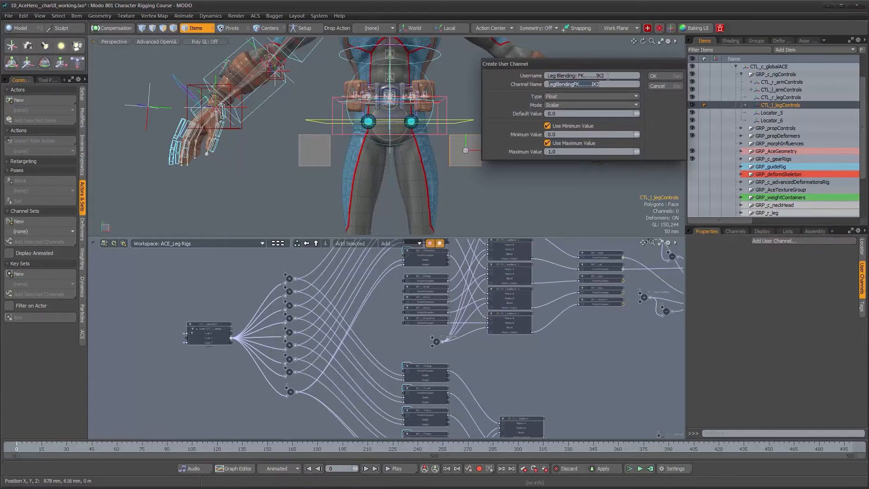
key(BackSpace)
key(Tab)
click(654, 76)
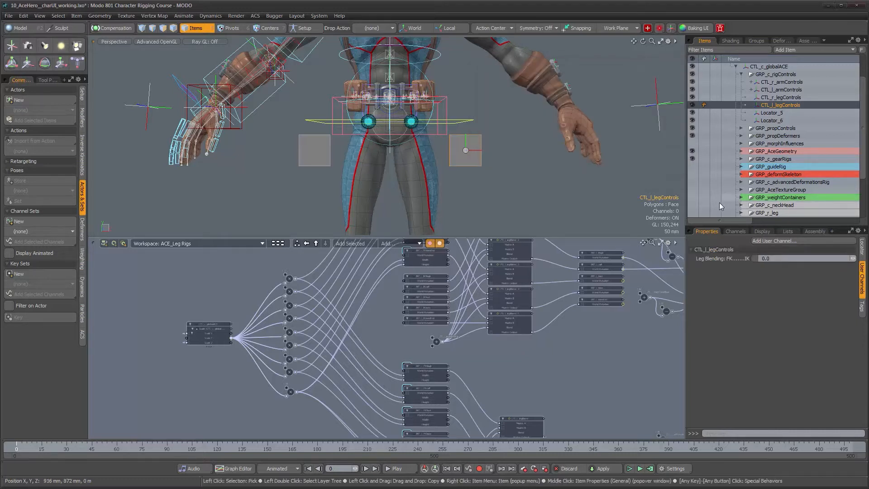
Step: Examine the left shin and thigh twist bias nodes in the leg rig schematic
alt+drag(502, 189, 501, 196)
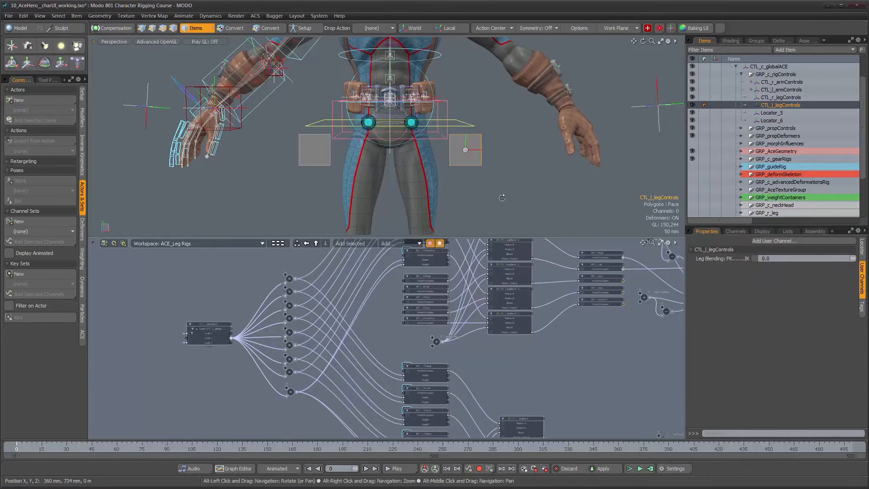
alt+scroll(498, 198, down, 1)
alt+middle_drag(498, 199, 500, 181)
alt+drag(500, 181, 498, 201)
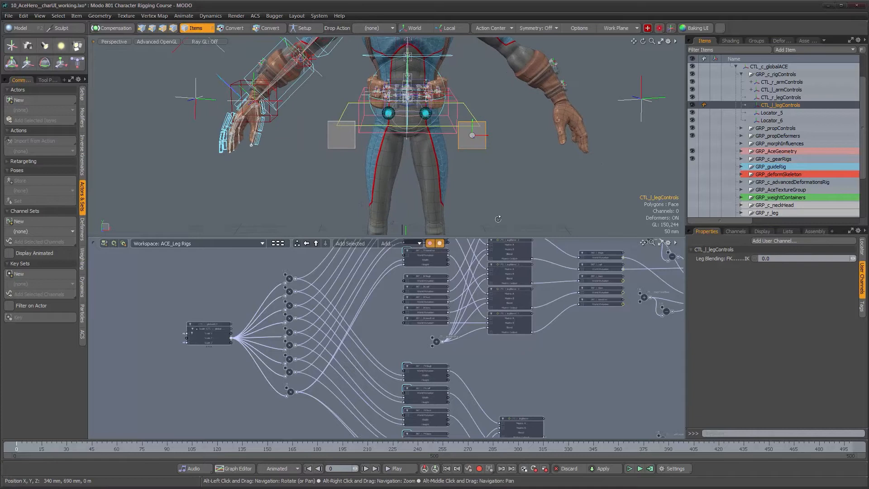
scroll(489, 342, up, 6)
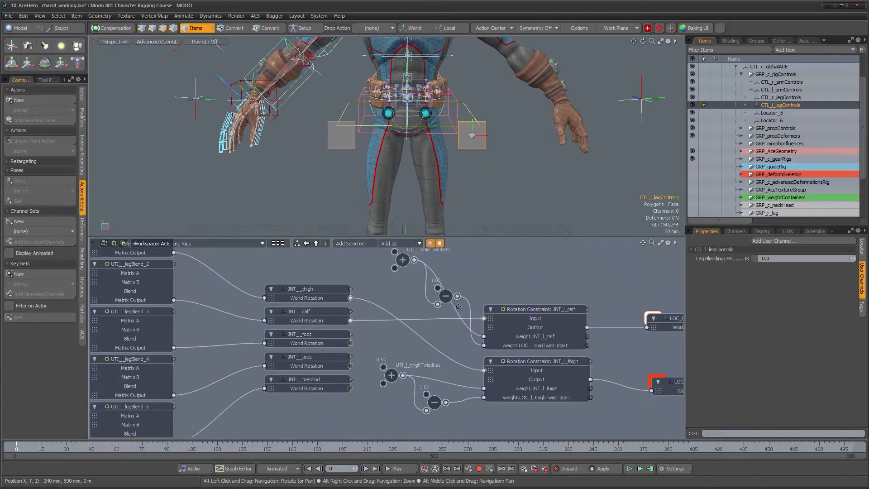
alt+drag(459, 326, 459, 340)
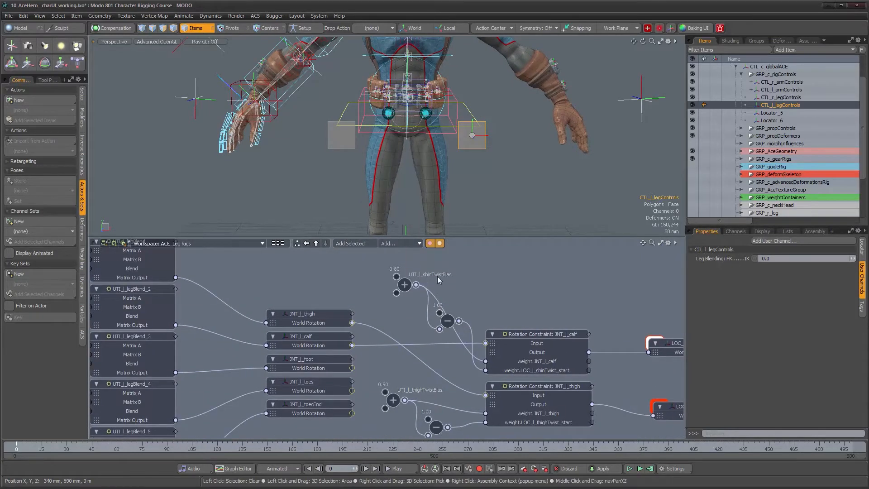
Step: Add a Divider user channel named "Advanced Controls" to the CTL_r_legControls locator
click(341, 143)
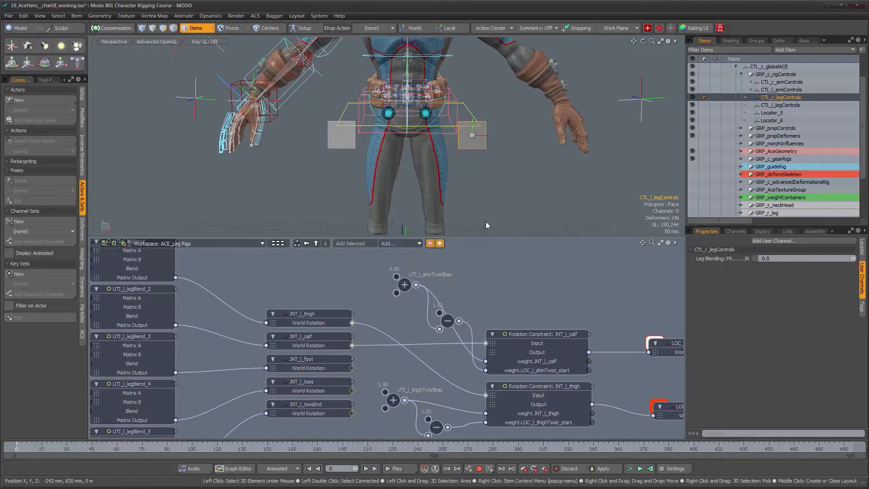
click(799, 243)
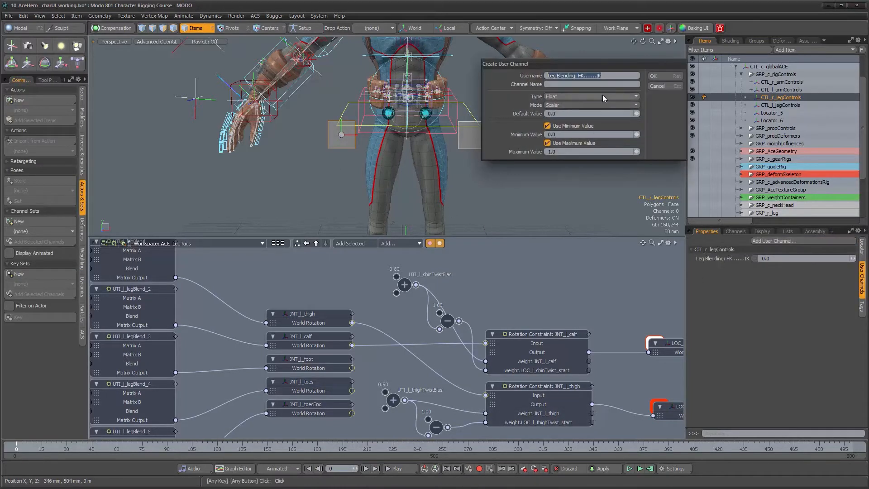
text(Adv)
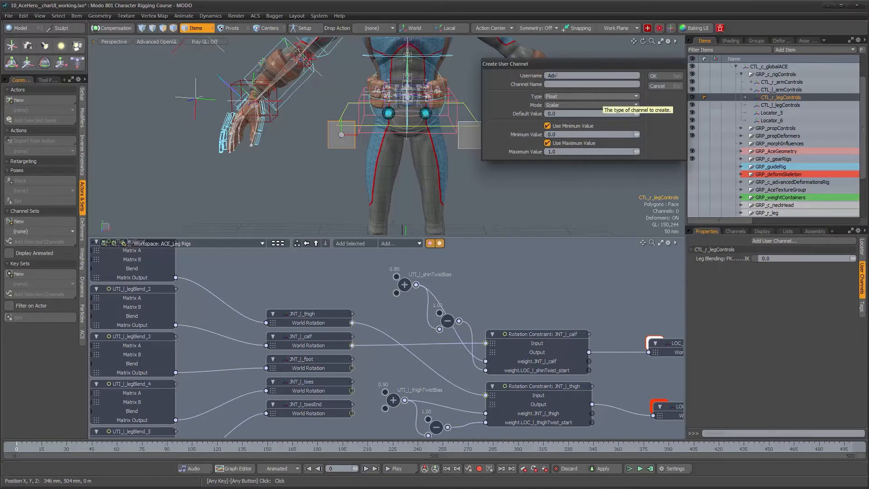
text(anced Controls)
key(Tab)
click(602, 96)
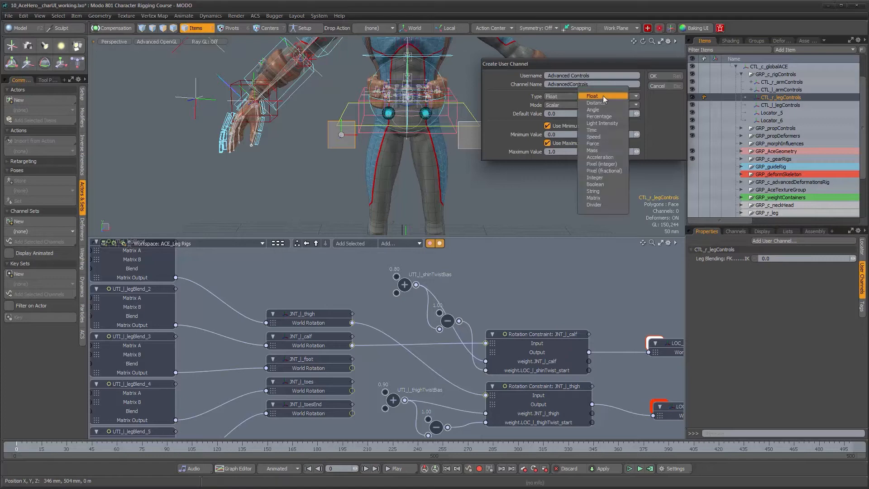
click(595, 206)
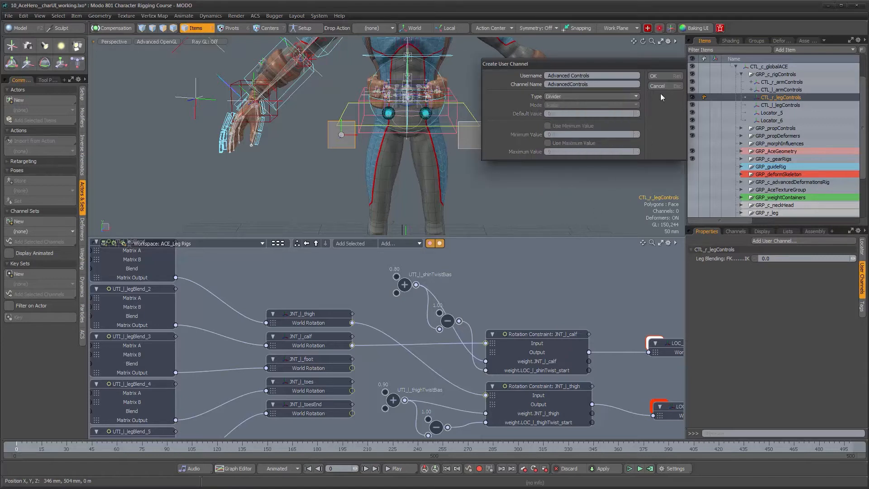
click(663, 75)
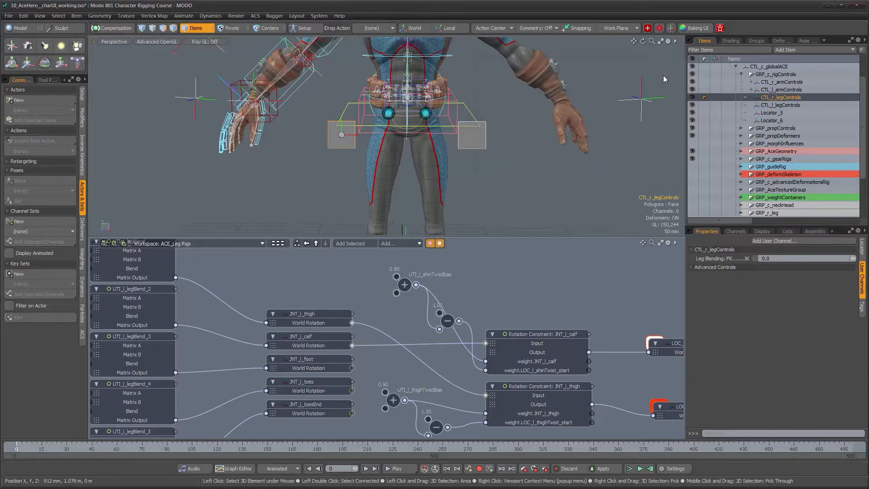
Step: Add a matching "Advanced Controls" Divider user channel to the CTL_l_legControls locator
click(482, 137)
click(789, 241)
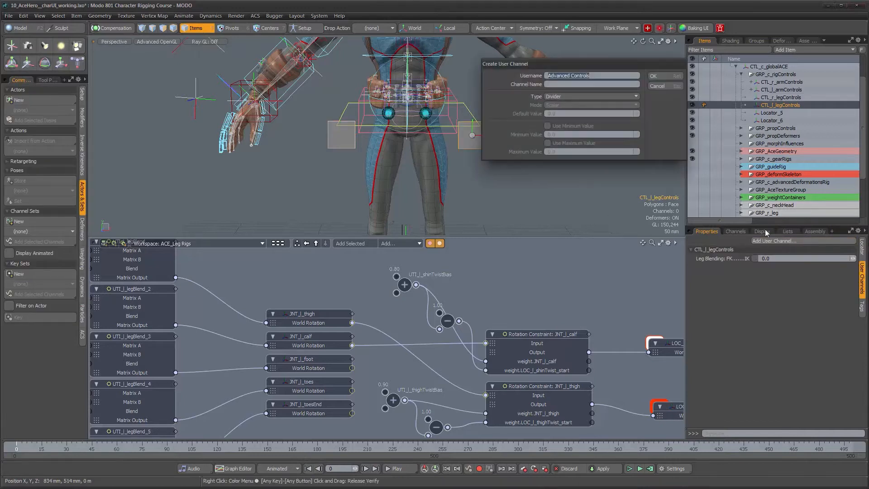
double_click(604, 76)
key(ctrl+c)
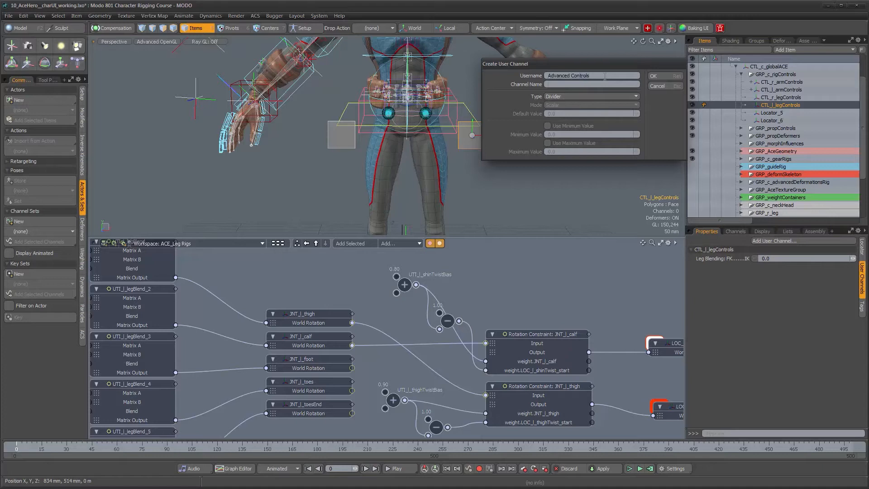
click(574, 84)
key(ctrl+v)
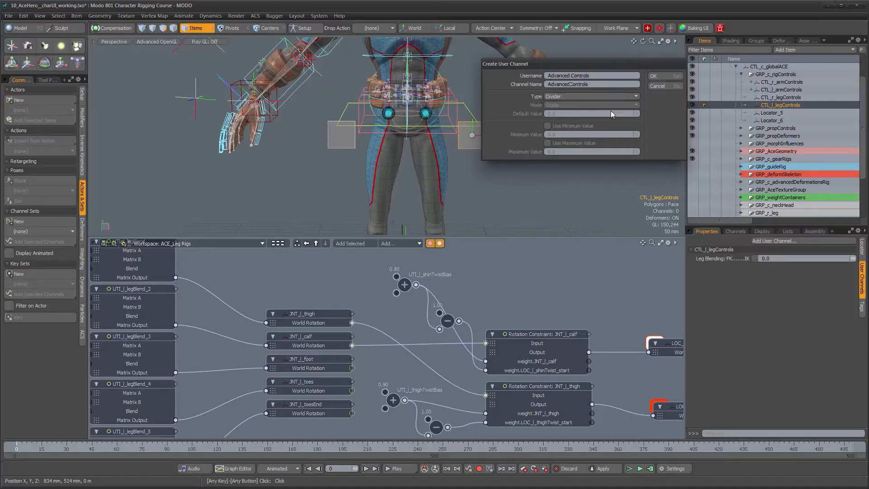
click(665, 78)
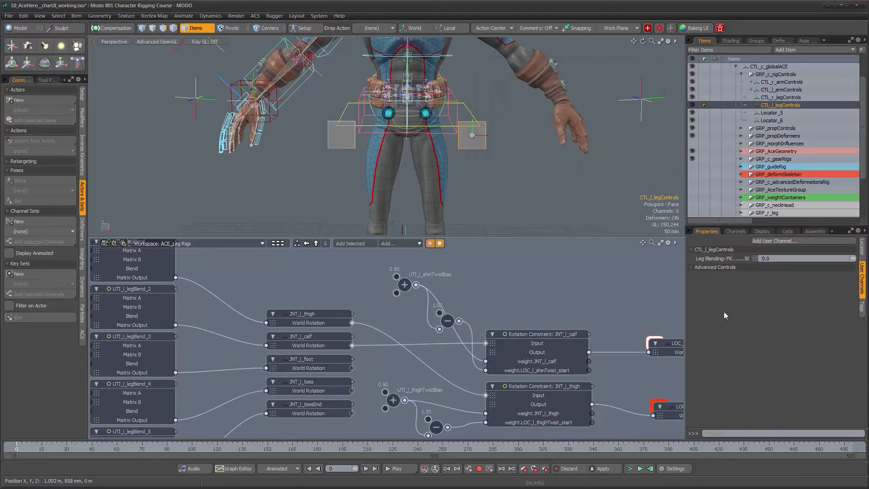
Step: Add a float user channel "Thigh Twist Bias" to CTL_r_legControls with default 0.9, minimum 0.0 and maximum 1.0
click(346, 144)
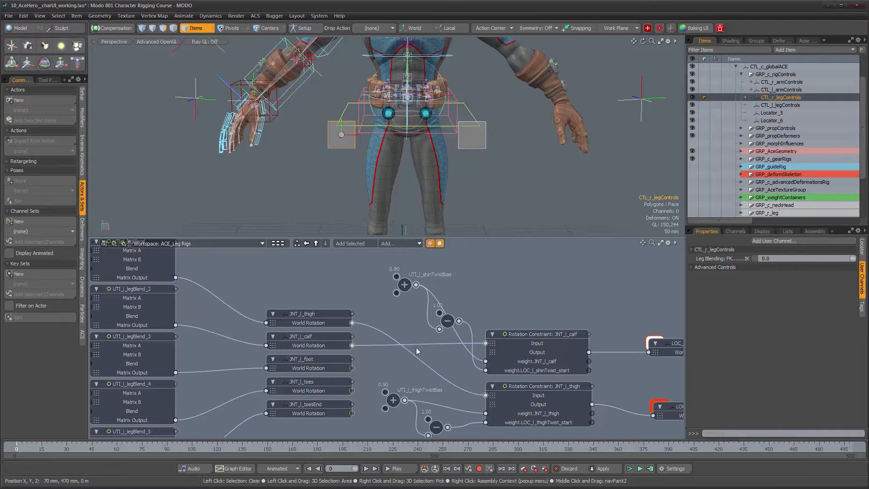
alt+right_drag(432, 195, 432, 135)
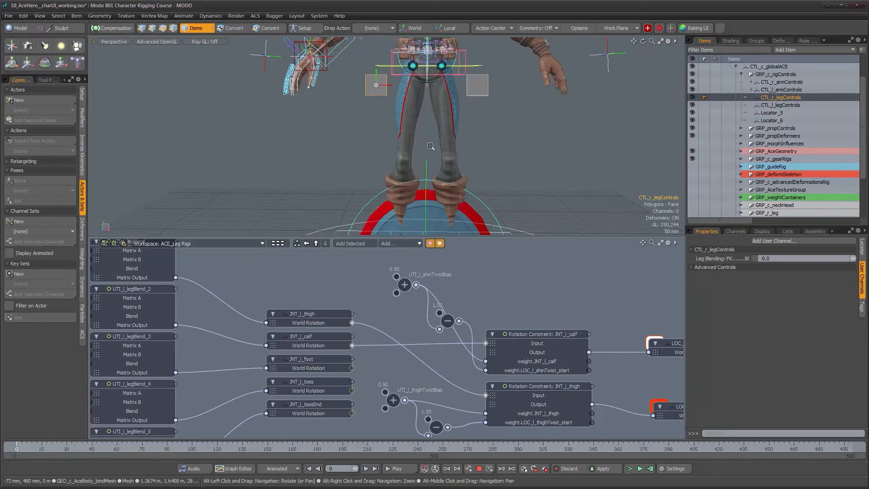
scroll(407, 216, up, 2)
click(777, 240)
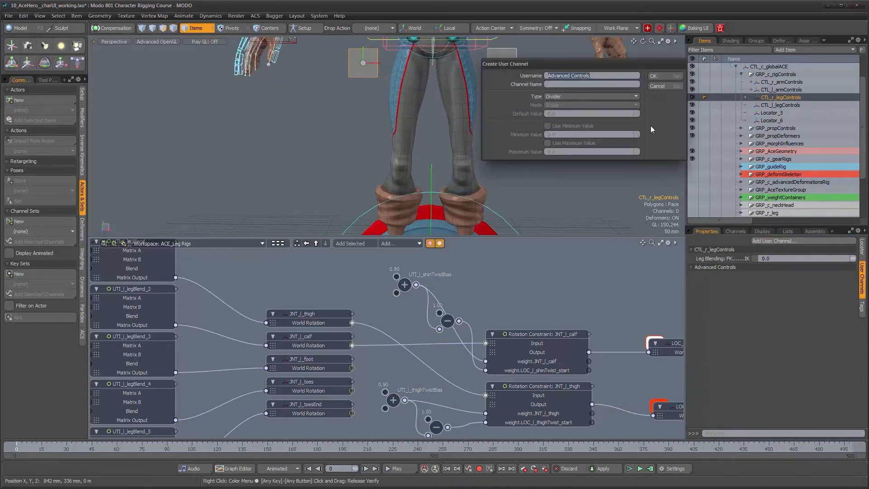
text(Thigh T)
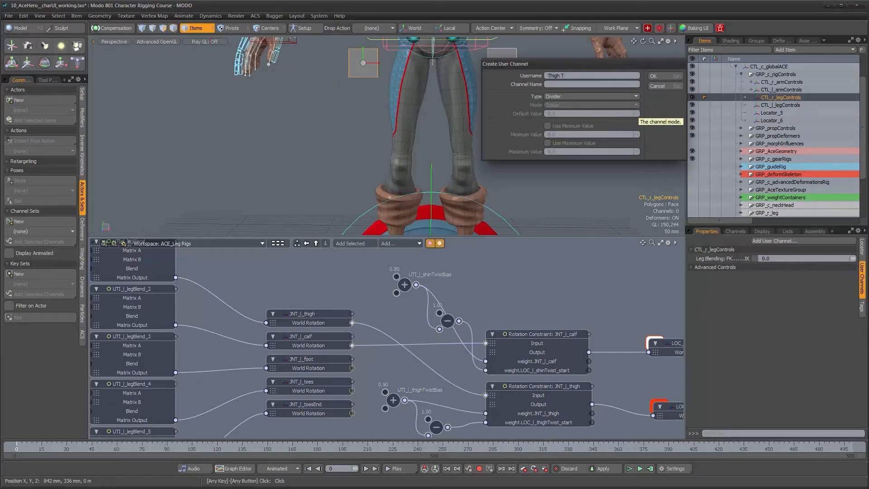
text(wist Bias)
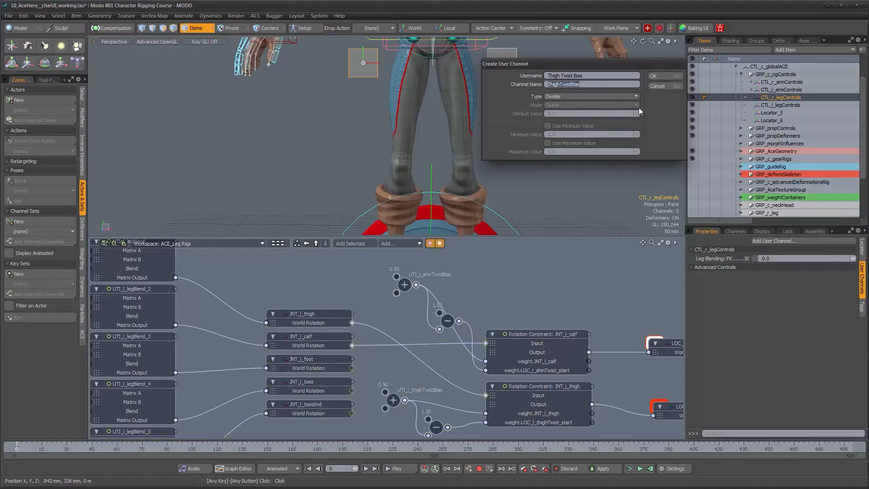
click(613, 95)
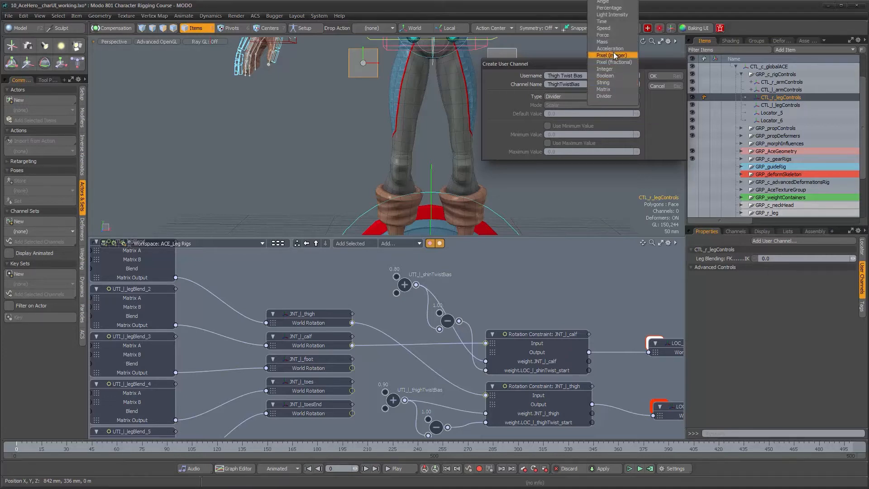
click(604, 2)
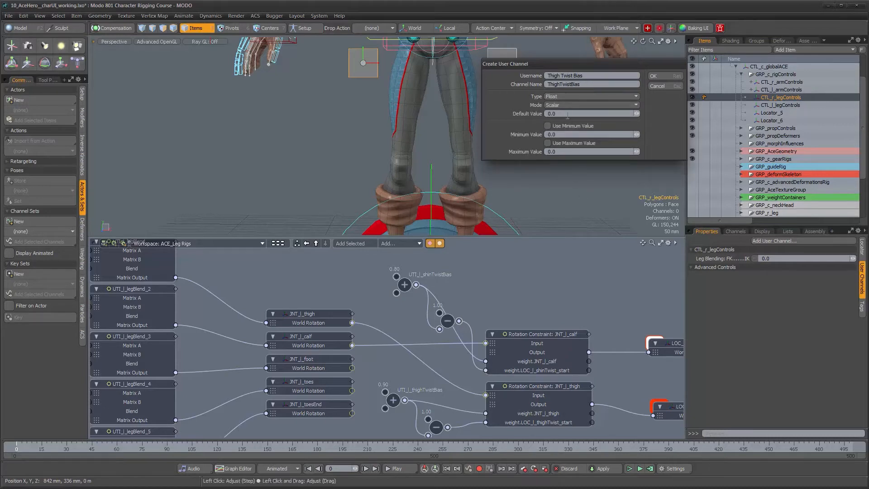
click(547, 126)
click(547, 143)
text(1)
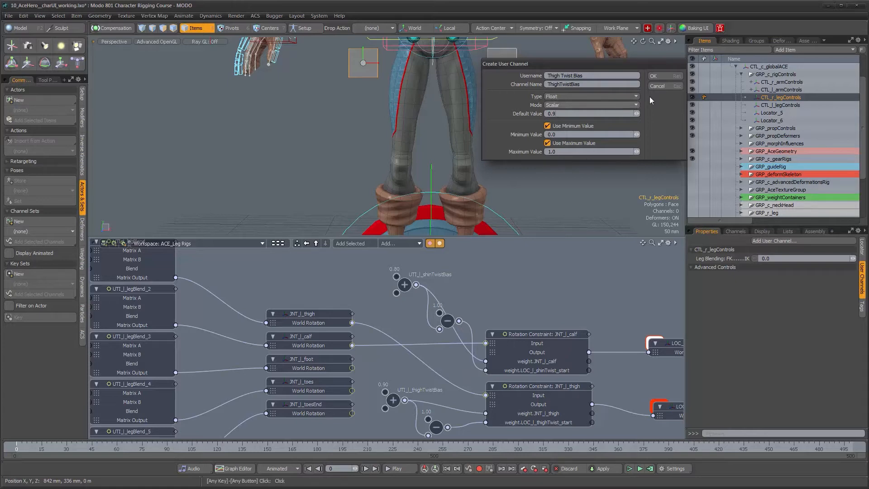
click(661, 77)
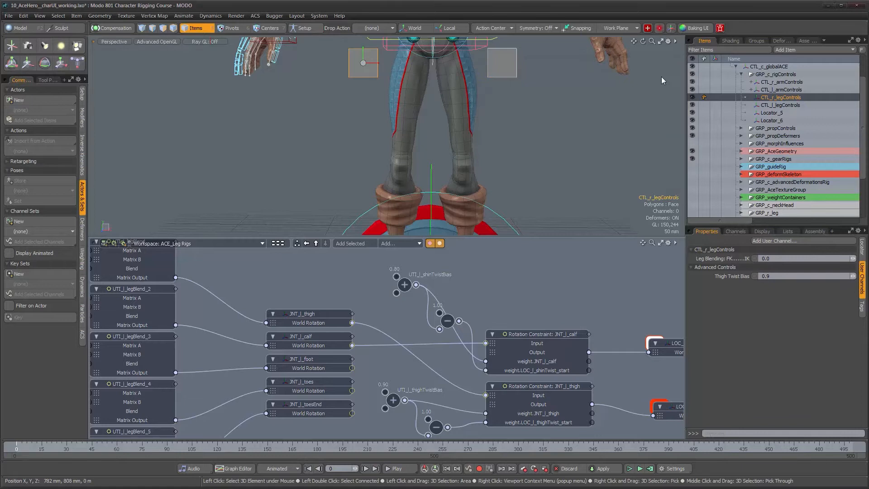
Step: Add a float user channel "Thigh Twist Bias" to CTL_l_legControls with default 0.9, minimum 0.0 and maximum 1.0
click(508, 69)
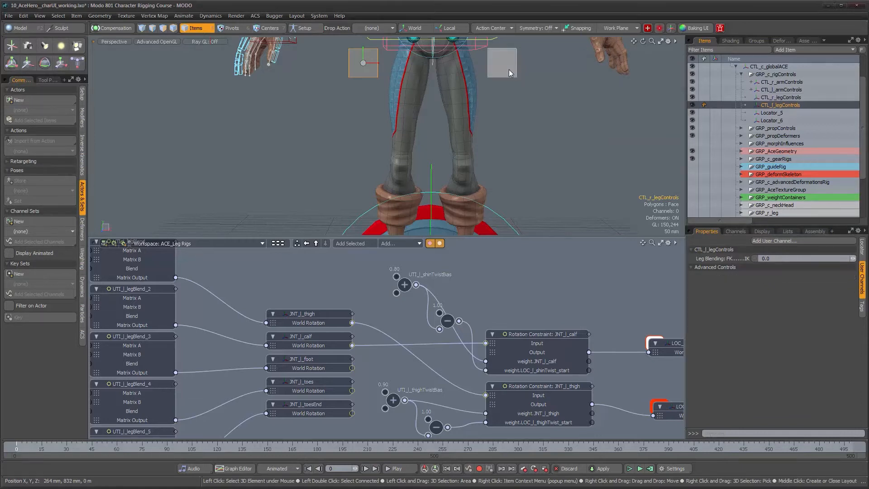
click(808, 242)
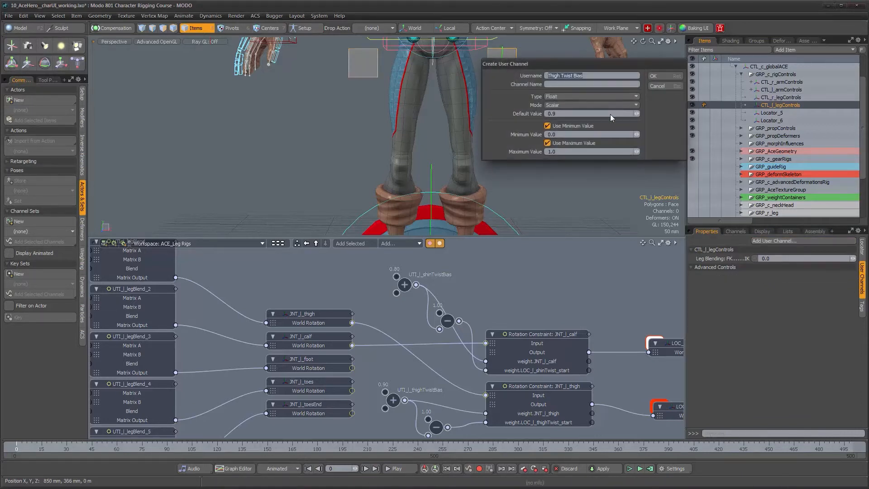
key(Tab)
click(598, 77)
click(597, 76)
key(BackSpace)
key(Tab)
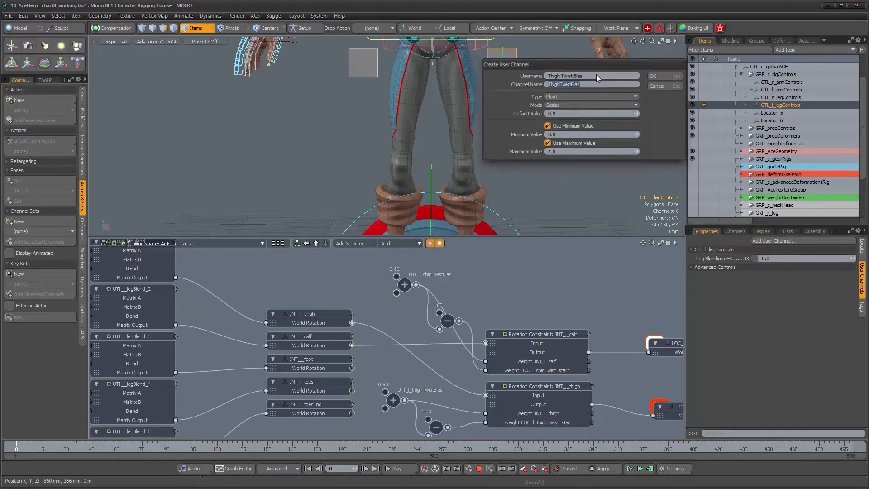
key(Return)
Step: Add a float user channel "Shin Twist Bias" to CTL_r_legControls with default 0.8, minimum 0.0 and maximum 1.0
click(362, 58)
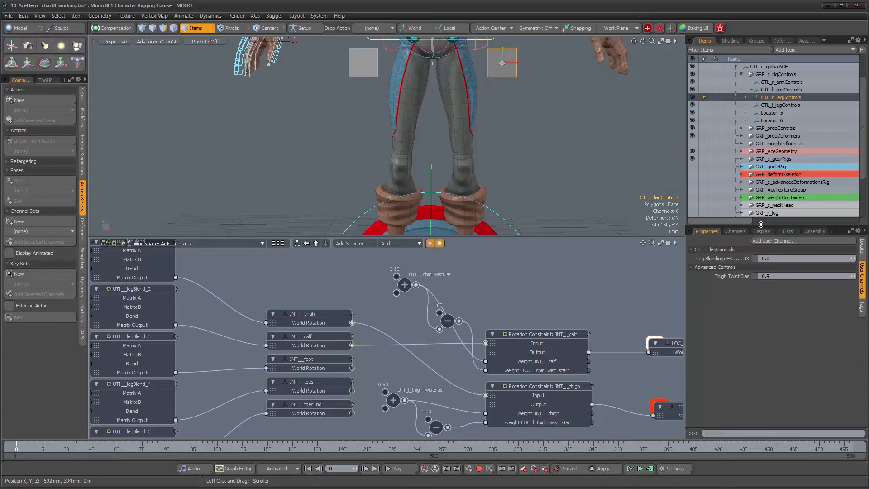
click(812, 240)
click(557, 76)
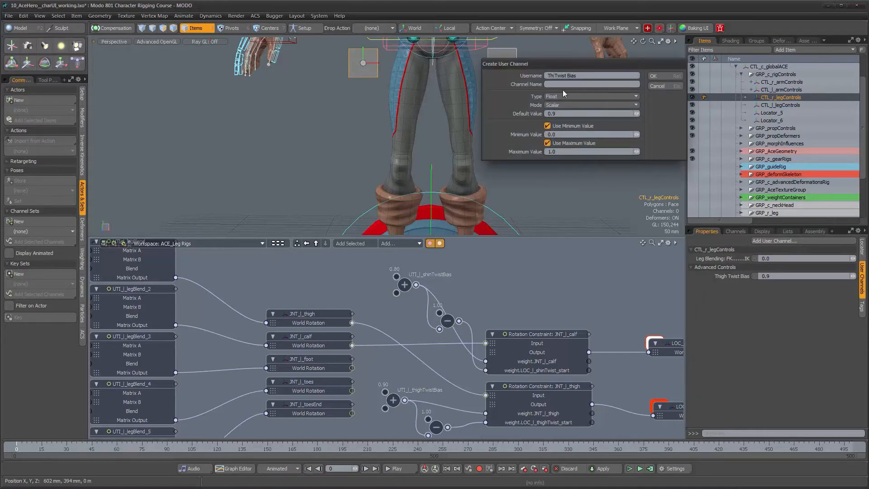
text(Shin)
key(Tab)
click(558, 113)
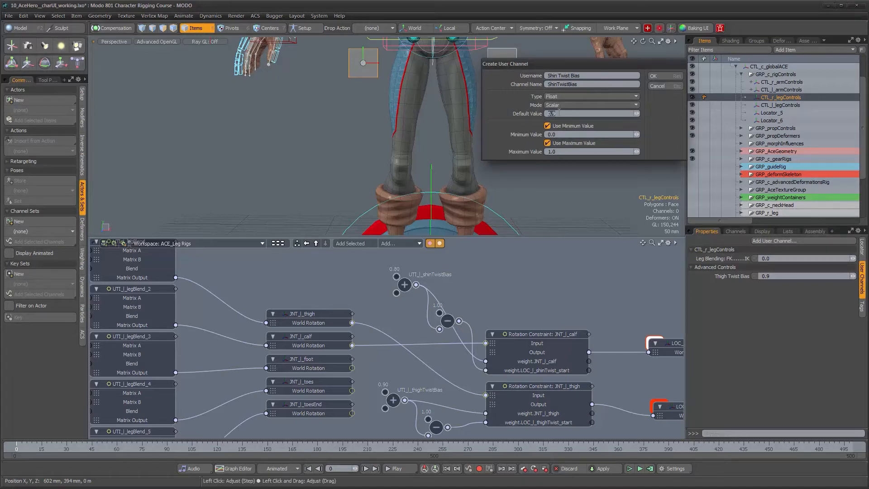
click(663, 77)
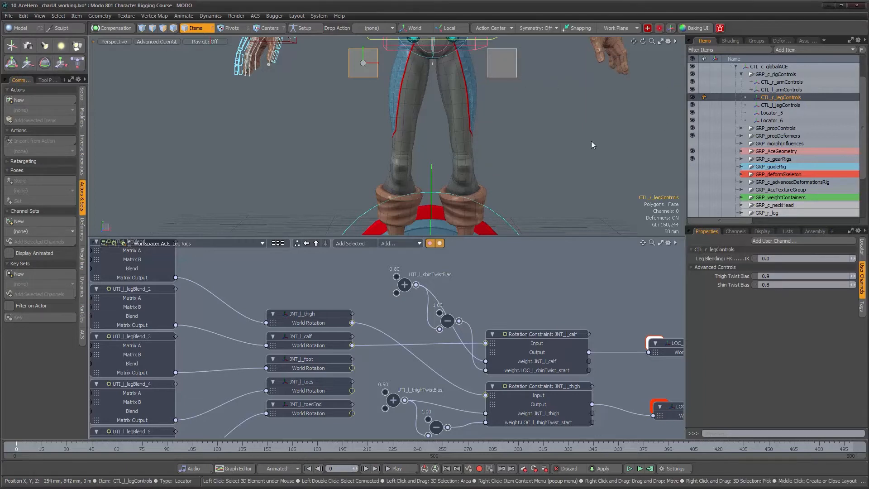
Step: Add a matching "Shin Twist Bias" float user channel to CTL_l_legControls with default 0.8, minimum 0.0 and maximum 1.0
click(499, 66)
click(766, 242)
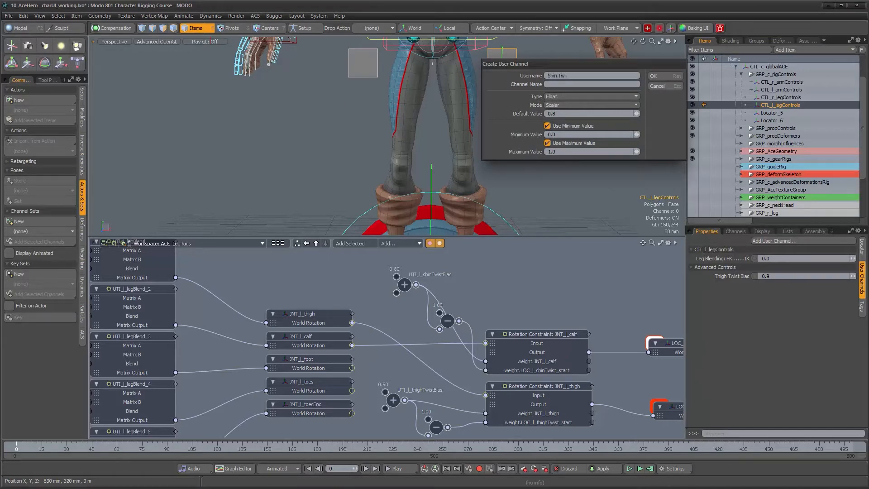
key(Tab)
key(Return)
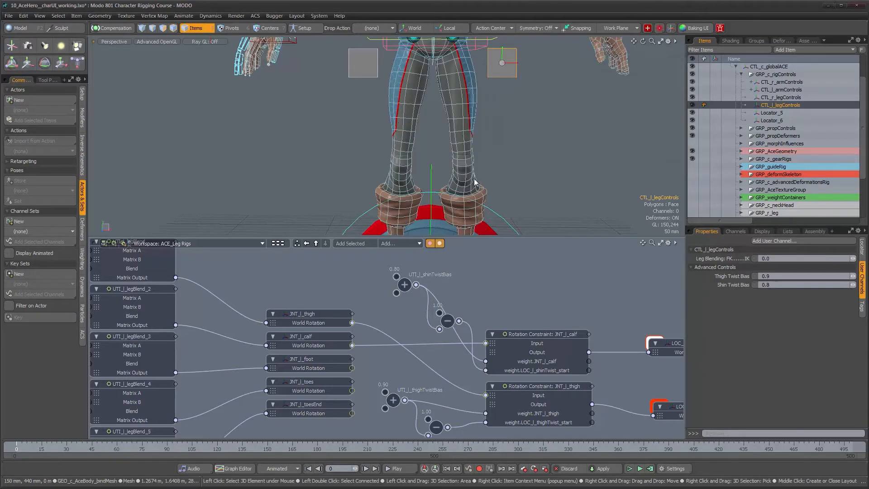
Step: Add both the CTL_r_legControls and CTL_l_legControls locators to the ACE_Leg Rigs schematic workspace
alt+right_drag(475, 180, 441, 159)
alt+middle_drag(442, 159, 412, 112)
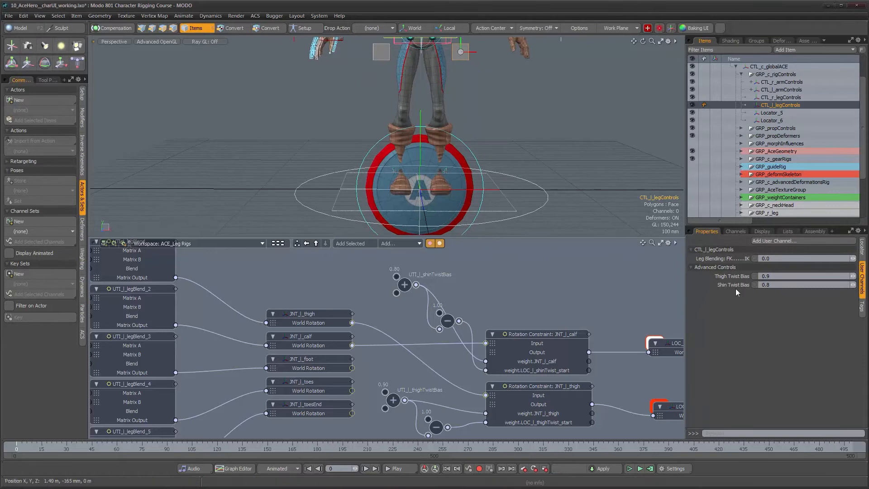
click(383, 56)
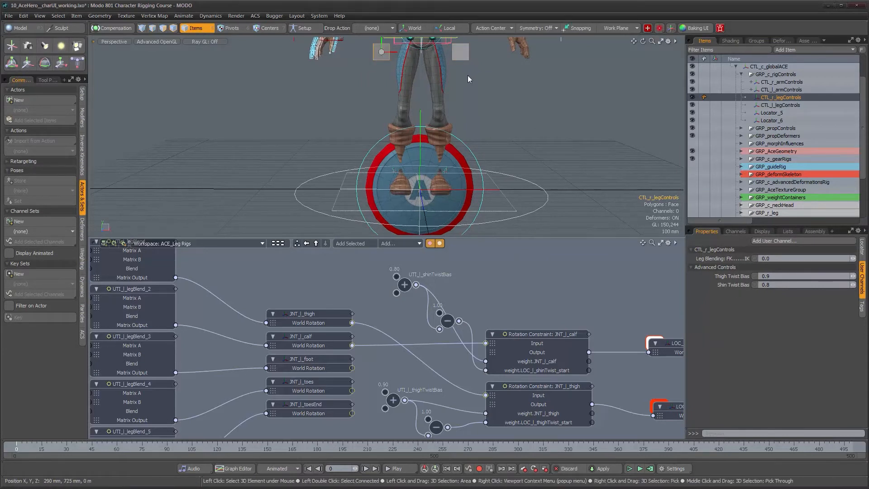
shift+click(460, 54)
click(350, 244)
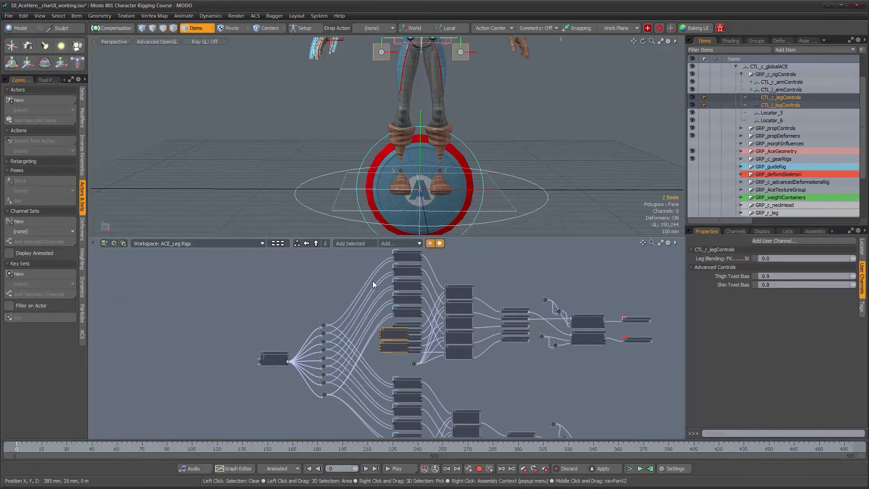
Step: Move the two leg control nodes out of the network into the empty area above the global control node
drag(385, 330, 264, 288)
alt+right_drag(296, 293, 353, 294)
alt+drag(363, 317, 32, 309)
alt+right_drag(434, 314, 411, 314)
alt+drag(104, 311, 289, 298)
alt+right_drag(289, 299, 303, 298)
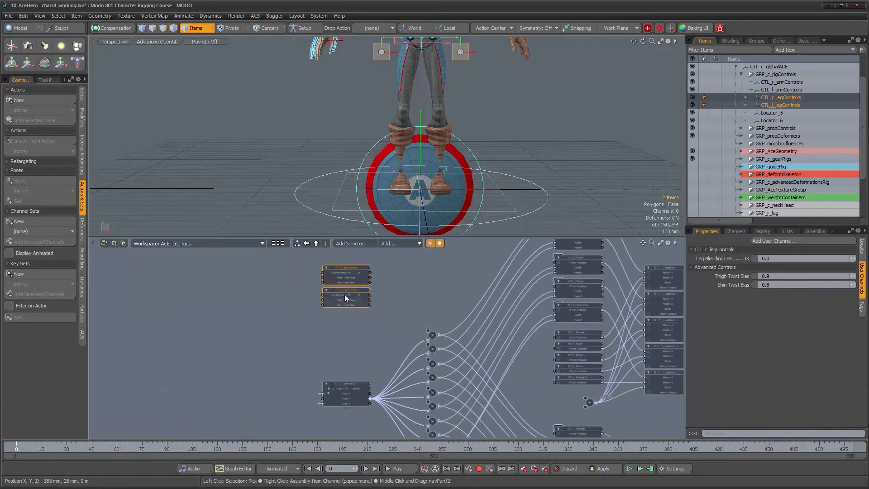
alt+right_drag(422, 312, 407, 294)
alt+drag(408, 286, 379, 296)
click(379, 297)
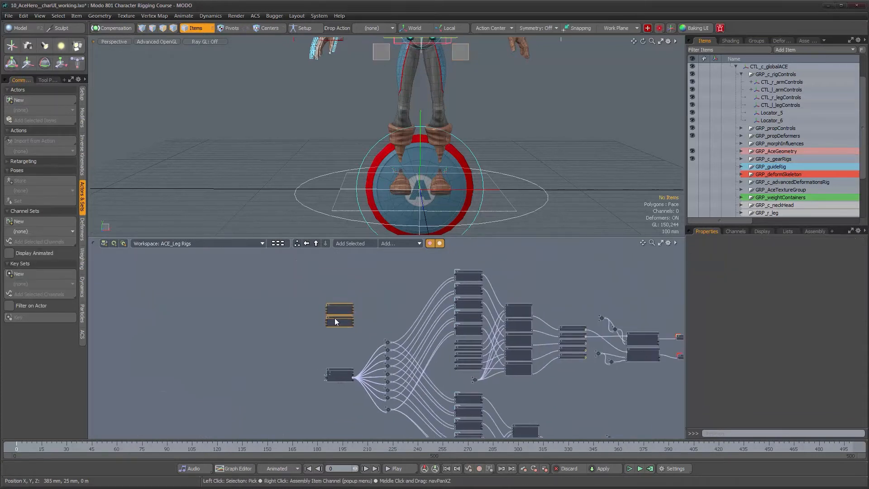
Step: Separate the leg control nodes, placing one above the left leg's blend nodes and the other above the right leg's
drag(335, 318, 520, 300)
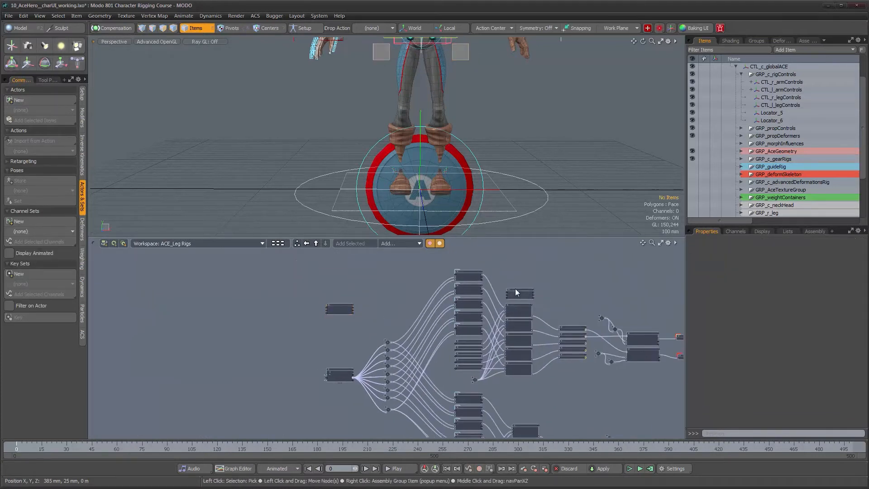
alt+drag(351, 312, 483, 375)
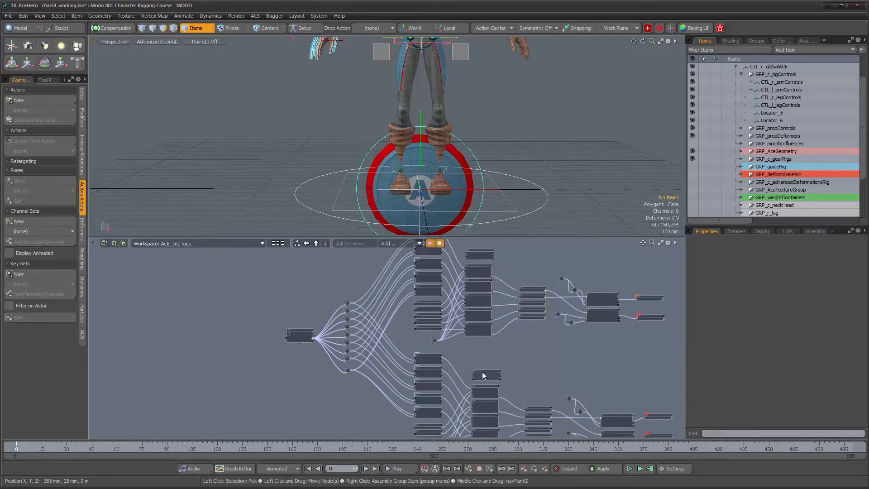
alt+drag(539, 297, 456, 323)
alt+right_drag(456, 323, 503, 333)
alt+drag(407, 341, 542, 352)
alt+right_drag(503, 345, 491, 344)
Step: Move the CTL_l_legControls and CTL_r_legControls nodes to the input side of their respective leg networks
drag(464, 252, 257, 265)
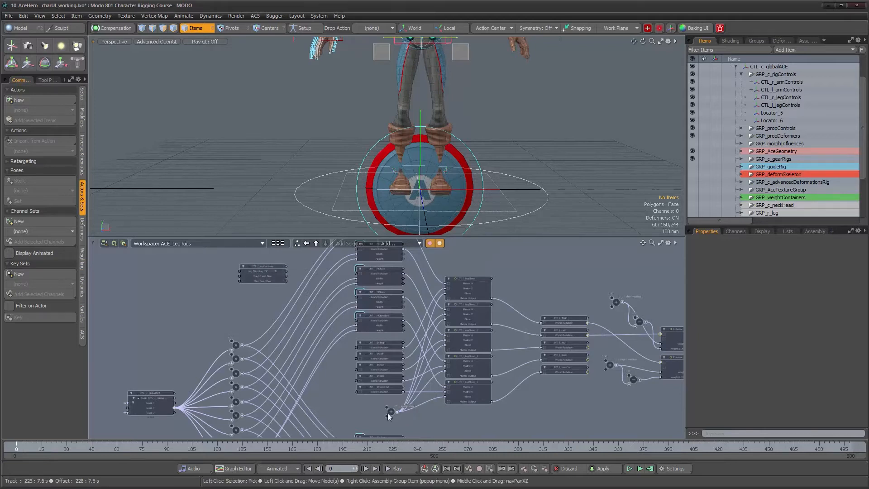
alt+drag(392, 414, 442, 317)
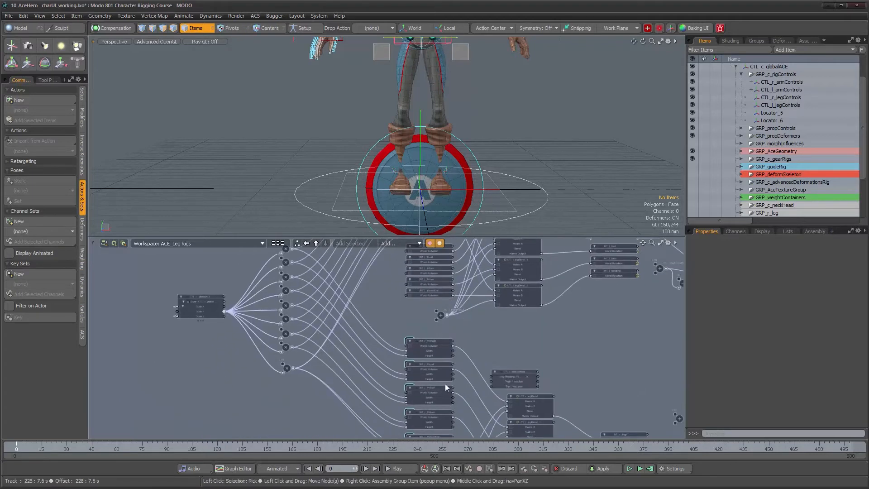
drag(502, 376, 258, 394)
Step: Connect the Leg Blending channel of CTL_l_legControls to Value A of the left leg's blend value Add node
alt+drag(322, 380, 360, 424)
alt+drag(393, 255, 394, 354)
alt+right_drag(394, 355, 408, 352)
alt+drag(386, 371, 345, 293)
alt+right_drag(386, 380, 409, 387)
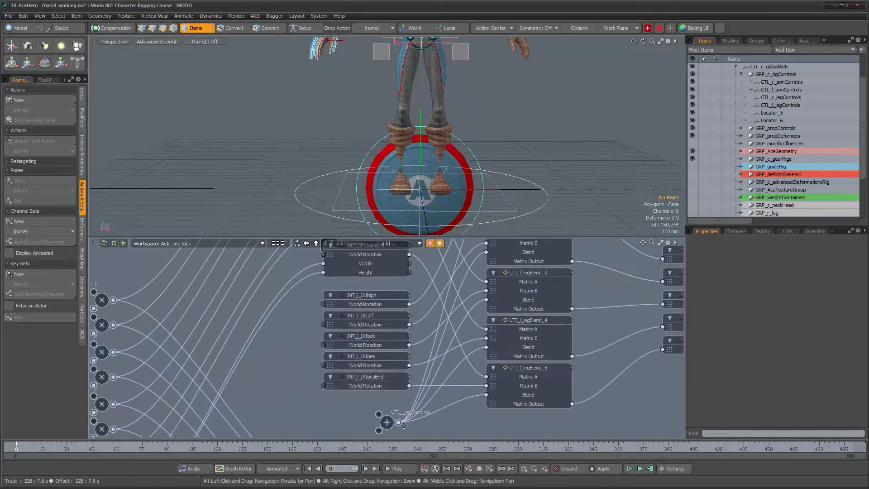
click(387, 421)
alt+right_drag(647, 322, 389, 285)
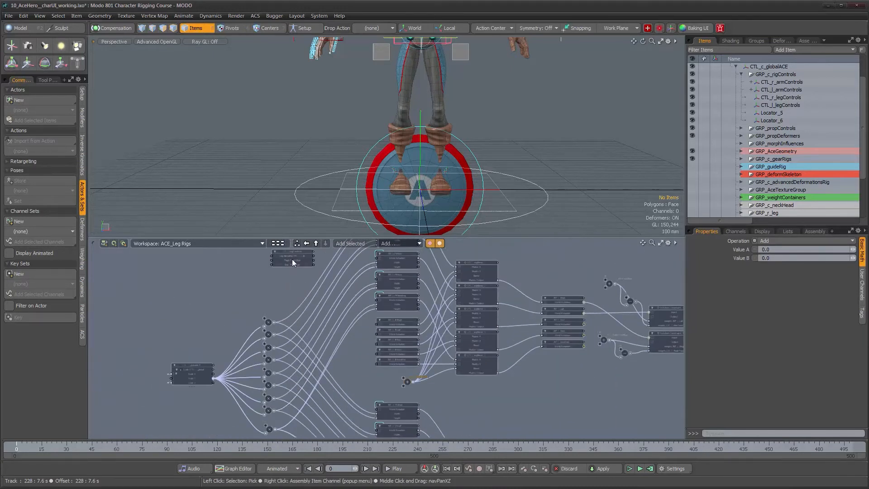
mouse_move(292, 259)
drag(335, 252, 405, 382)
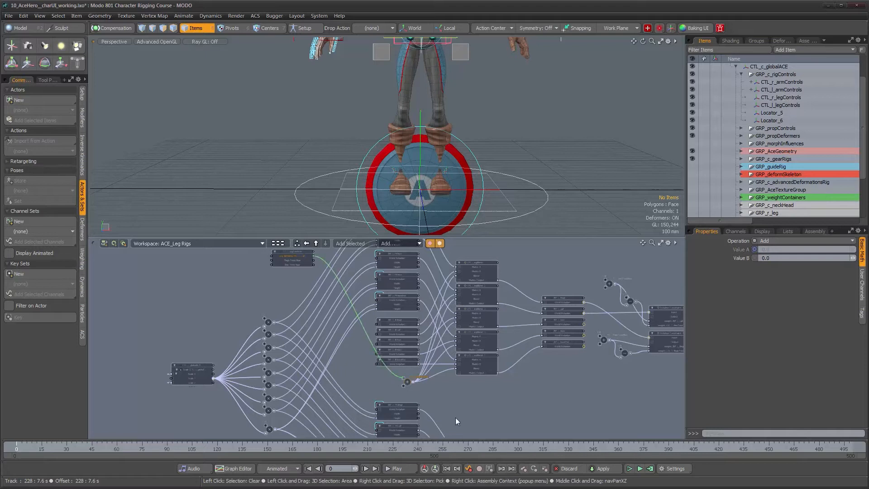
Step: Connect the Shin and Thigh Twist Bias channels of CTL_l_legControls to the first inputs of UTI_l_shinTwistBias and UTI_l_thighTwistBias
alt+drag(492, 359, 383, 369)
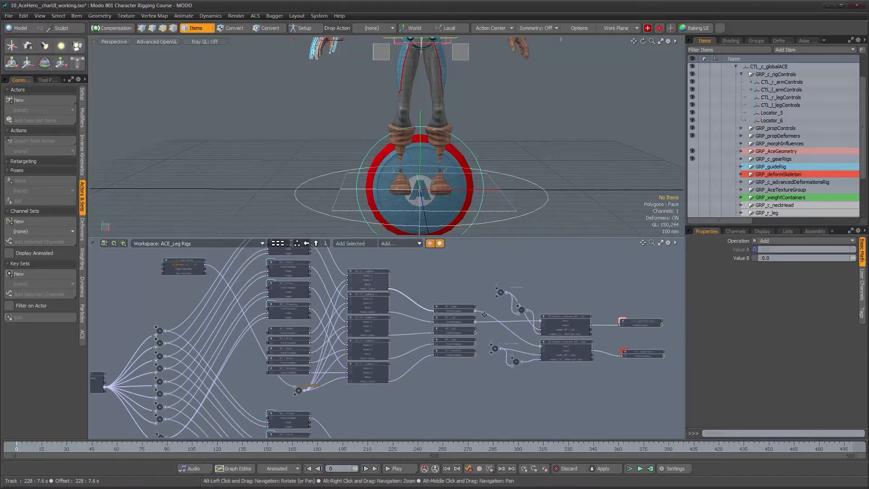
scroll(493, 324, up, 3)
alt+drag(493, 324, 512, 337)
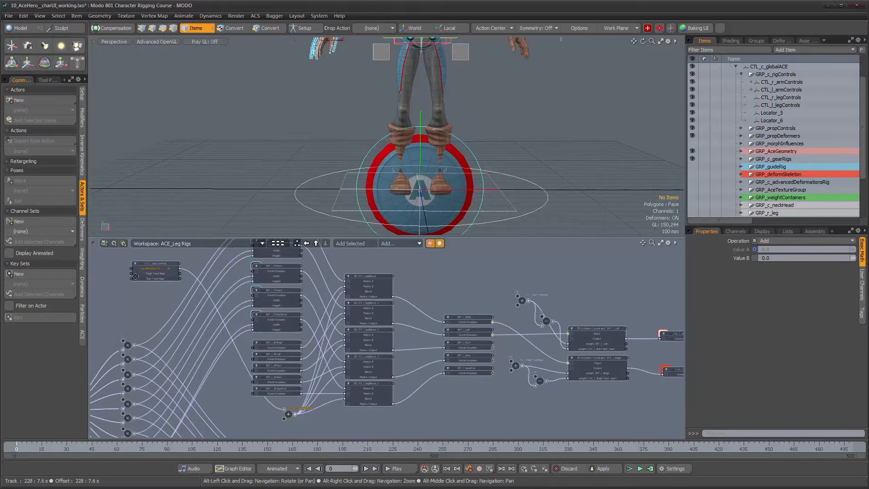
scroll(162, 278, up, 1)
mouse_move(162, 278)
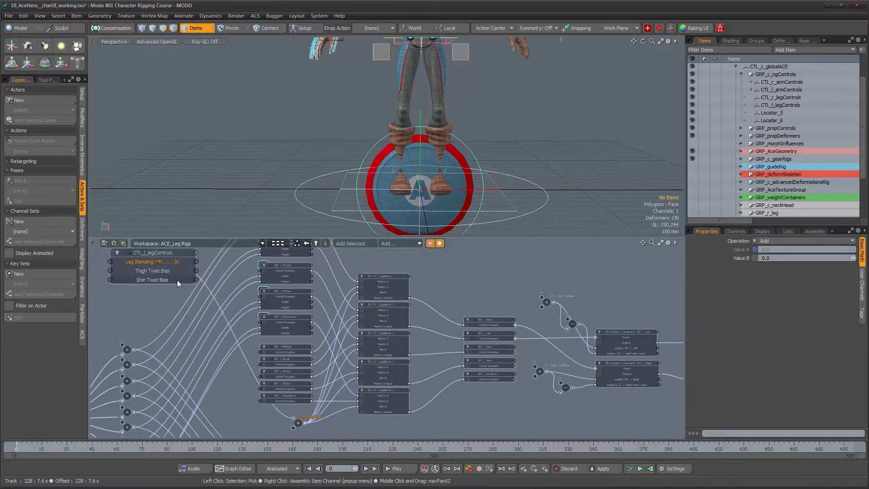
drag(198, 281, 545, 302)
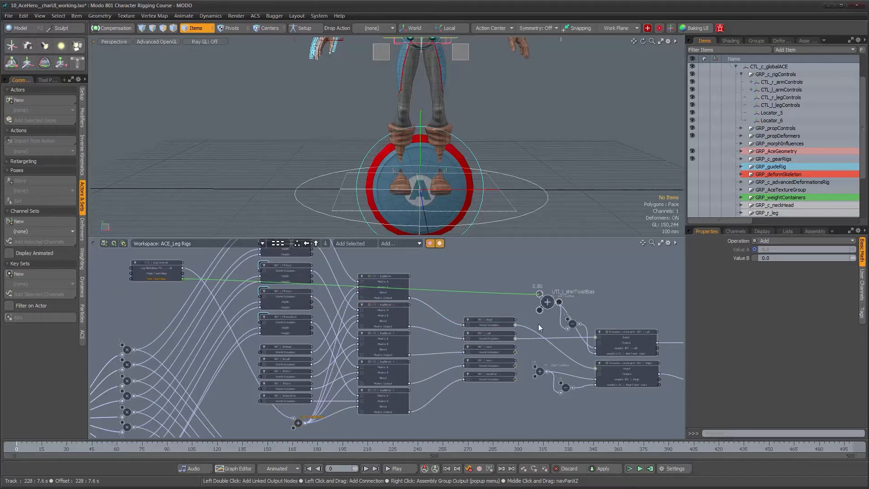
click(182, 273)
drag(447, 370, 536, 370)
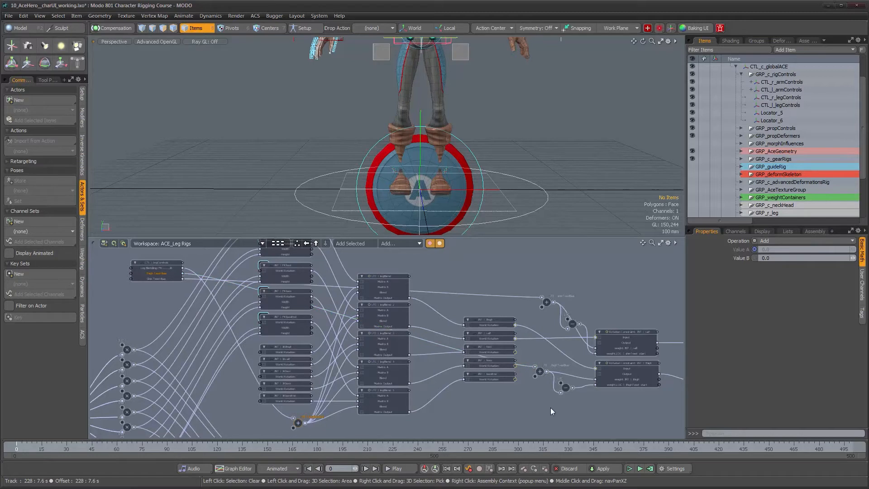
Step: Place the CTL_r_legControls node beside the right leg's blend value Add node and connect its Leg Blending channel to that node's first input
alt+right_drag(541, 405, 497, 400)
alt+drag(438, 432, 450, 316)
alt+right_drag(290, 351, 312, 348)
alt+drag(304, 347, 301, 307)
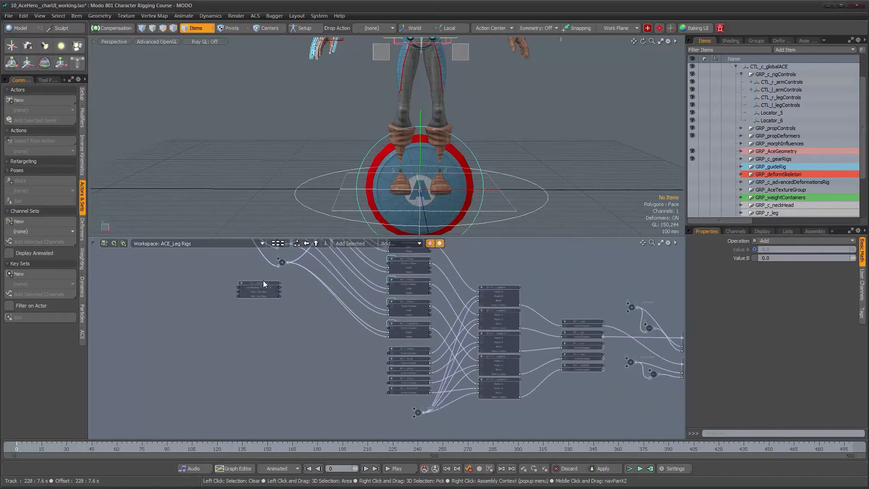
drag(264, 283, 324, 410)
alt+drag(393, 410, 395, 325)
alt+right_drag(395, 325, 410, 326)
alt+drag(410, 325, 308, 392)
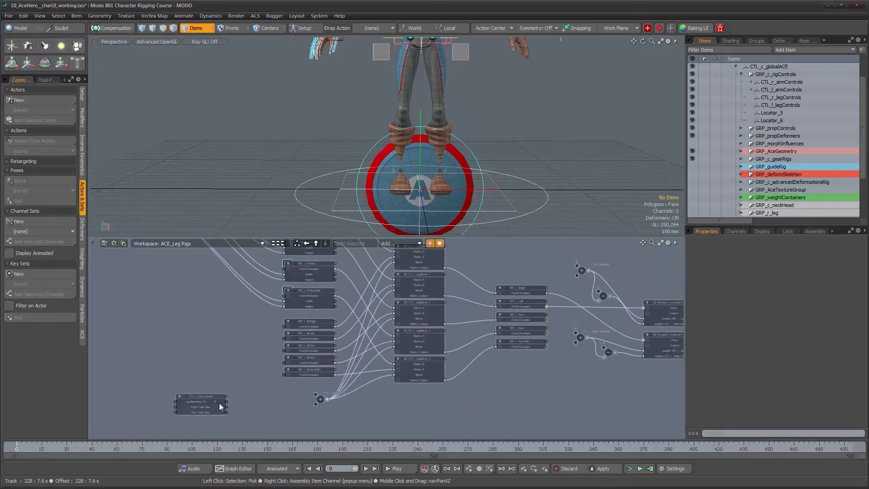
drag(296, 406, 316, 393)
Step: Connect the Shin and Thigh Twist Bias channels of CTL_r_legControls to the first inputs of the right calf and thigh twist bias nodes
alt+drag(626, 291, 558, 313)
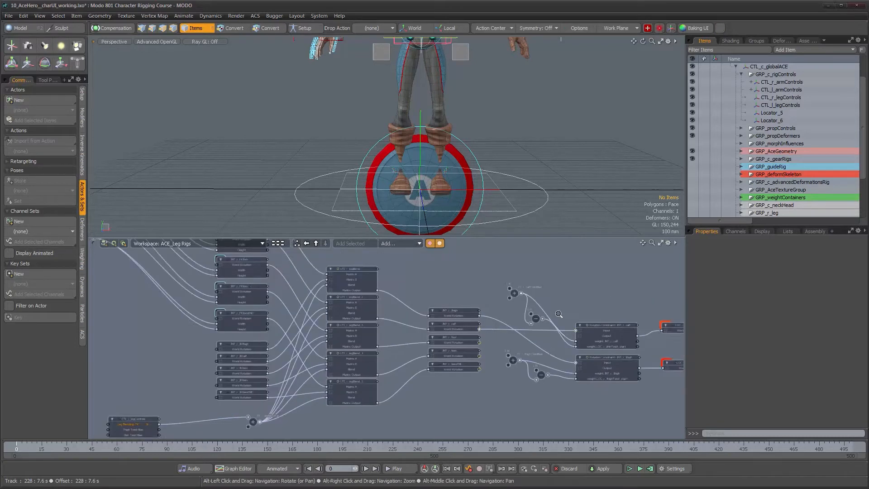
scroll(558, 314, up, 2)
scroll(573, 315, down, 3)
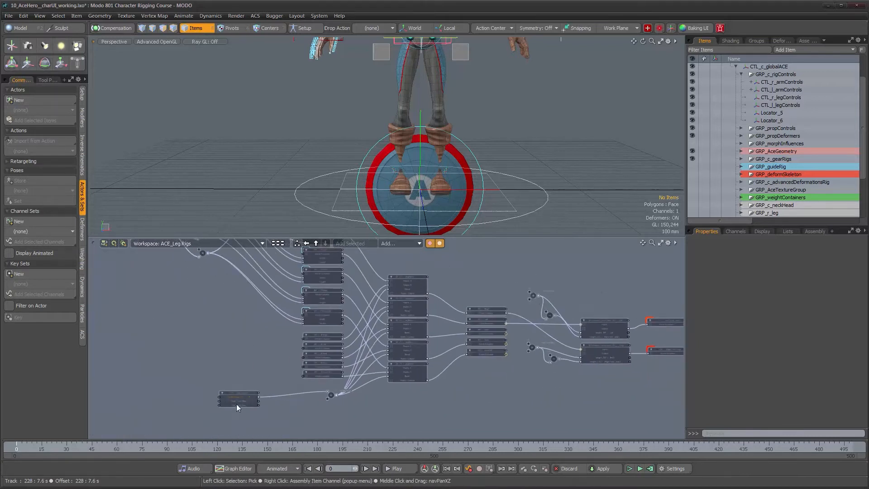
mouse_move(237, 404)
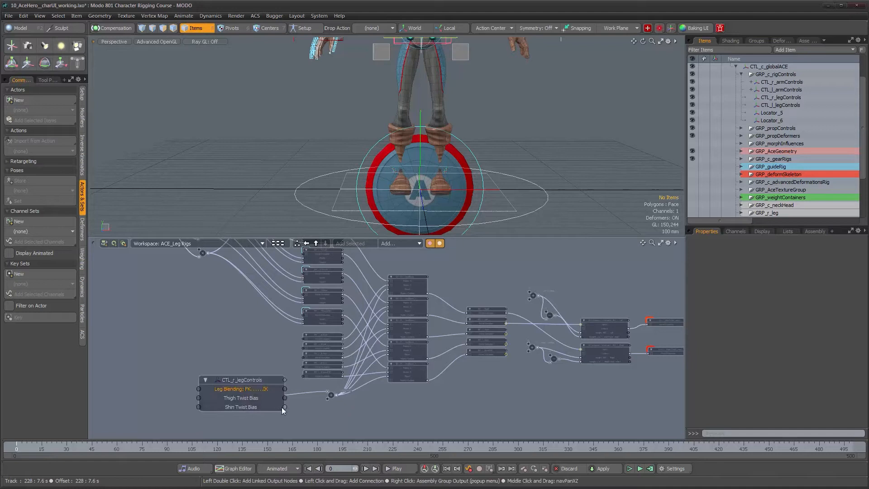
drag(284, 407, 532, 298)
drag(257, 401, 526, 376)
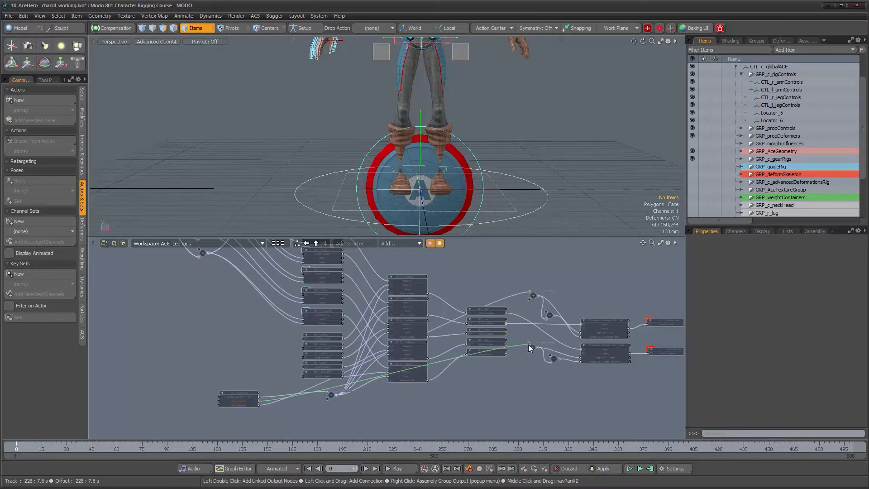
Step: Reposition the leg control nodes closer to the leg networks they drive to tidy the schematic
drag(242, 392, 356, 414)
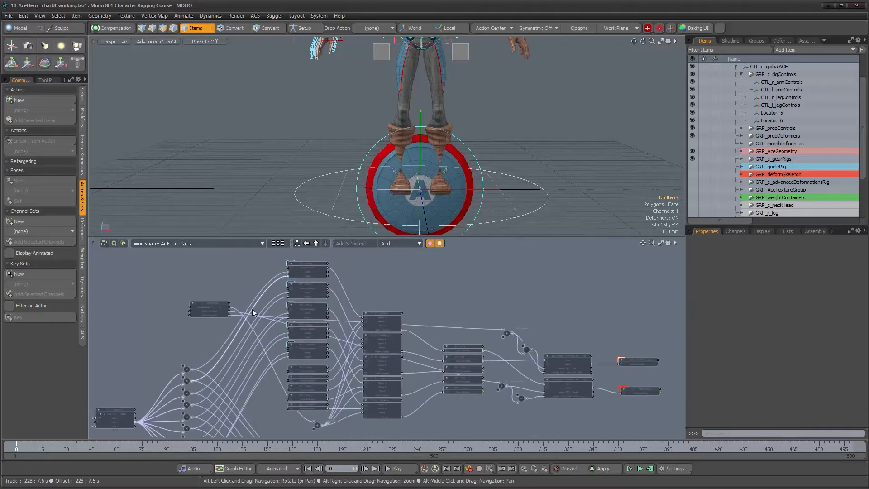
drag(217, 302, 290, 375)
alt+scroll(349, 311, down, 2)
alt+drag(354, 386, 304, 250)
mouse_move(355, 356)
alt+mouse_down()
mouse_move(336, 288)
mouse_move(333, 376)
alt+mouse_up()
alt+drag(355, 260, 343, 330)
Step: Rename the right leg's UTI_r_calfTwistBias Add node to UTI_r_shinTwistBias
alt+right_drag(353, 328, 489, 327)
mouse_move(493, 332)
alt+mouse_down()
mouse_move(461, 237)
mouse_move(454, 164)
alt+mouse_up()
alt+drag(446, 420, 431, 244)
alt+drag(430, 313, 433, 276)
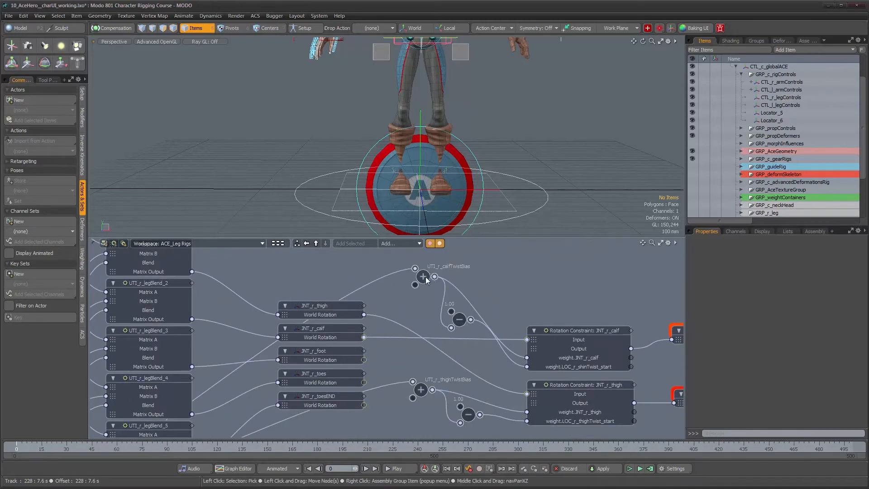
right_click(425, 276)
click(425, 276)
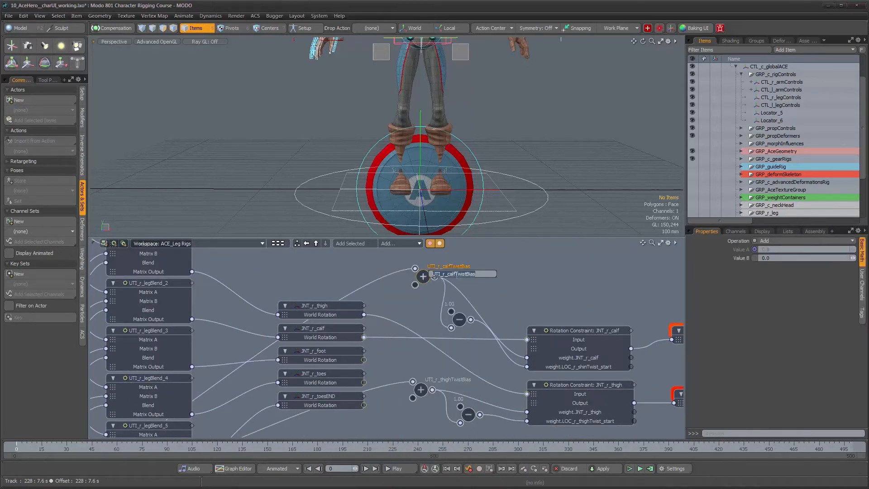
key(BackSpace)
key(BackSpace)
key(BackSpace)
key(BackSpace)
text(shin)
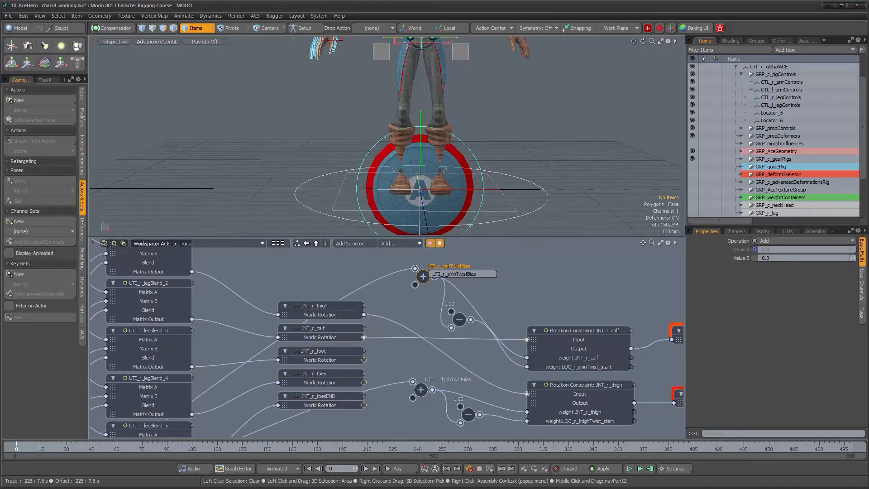
alt+right_drag(457, 306, 413, 297)
alt+drag(413, 296, 434, 310)
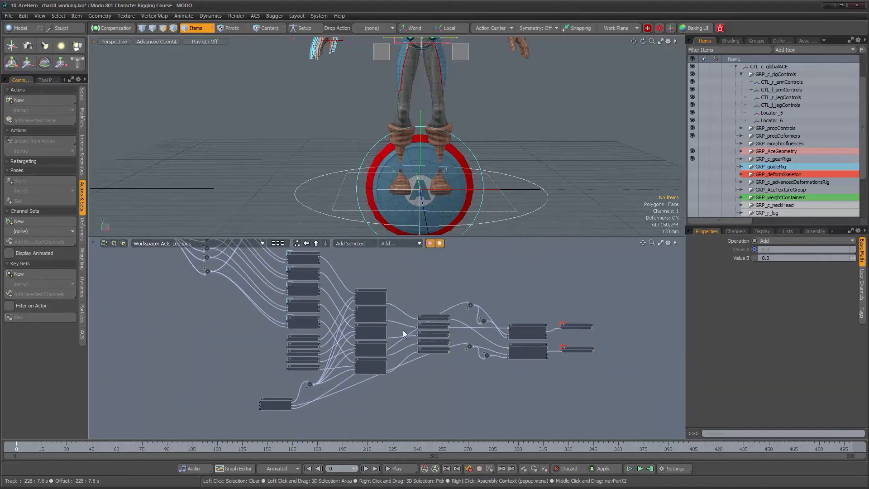
Step: Switch to a single large perspective viewport, scrub the timeline to check the character's motion, and return to frame 0
alt+drag(434, 199, 449, 167)
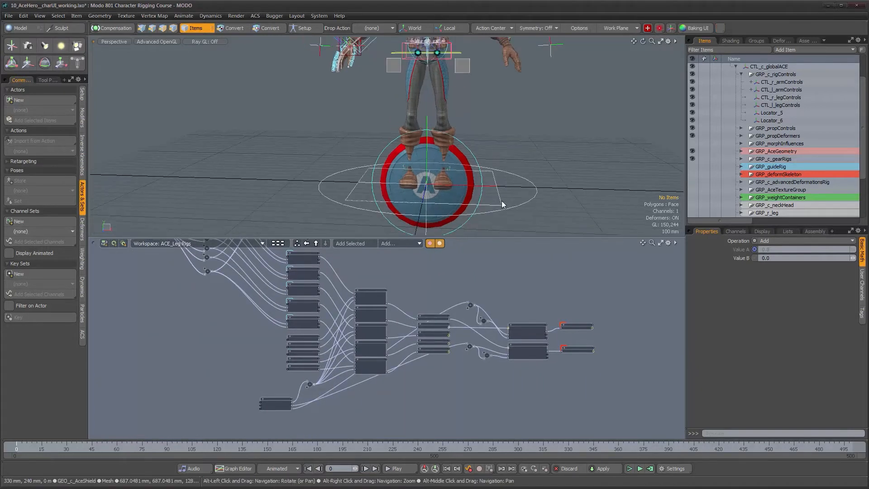
key(ctrl+space)
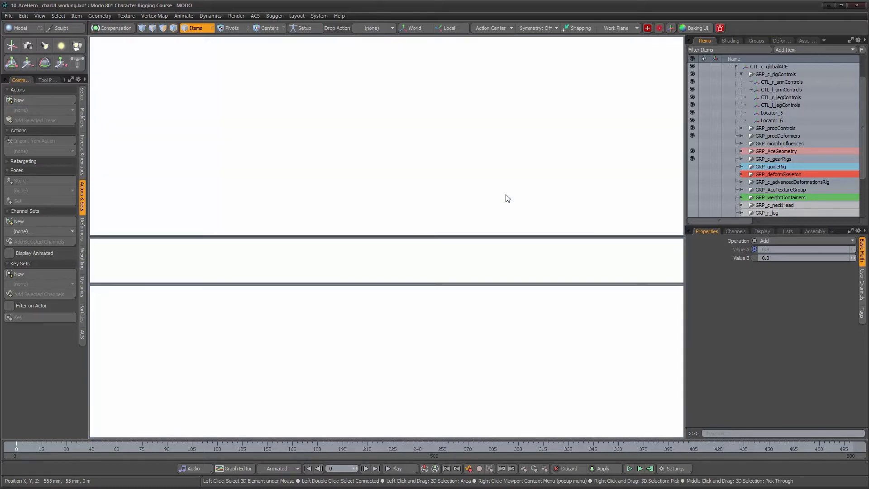
alt+drag(410, 256, 403, 271)
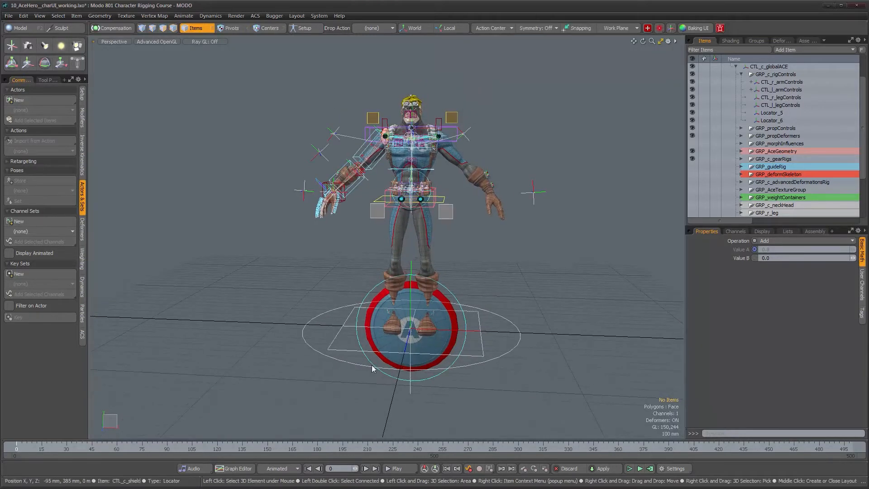
drag(16, 448, 740, 448)
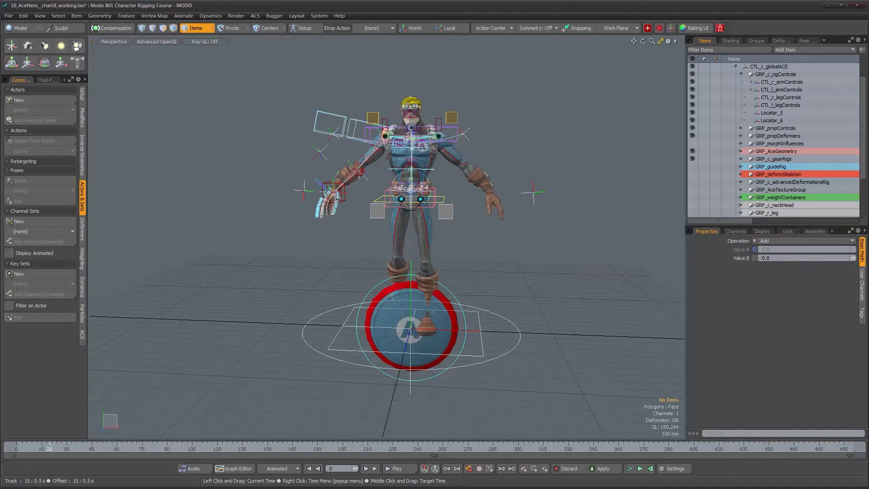
click(307, 468)
Step: Hide the GEO_c_AceShield mesh inside the GRP_geo_highRes group so the boots are unobstructed
alt+drag(386, 340, 446, 324)
ctrl+alt+drag(446, 324, 536, 258)
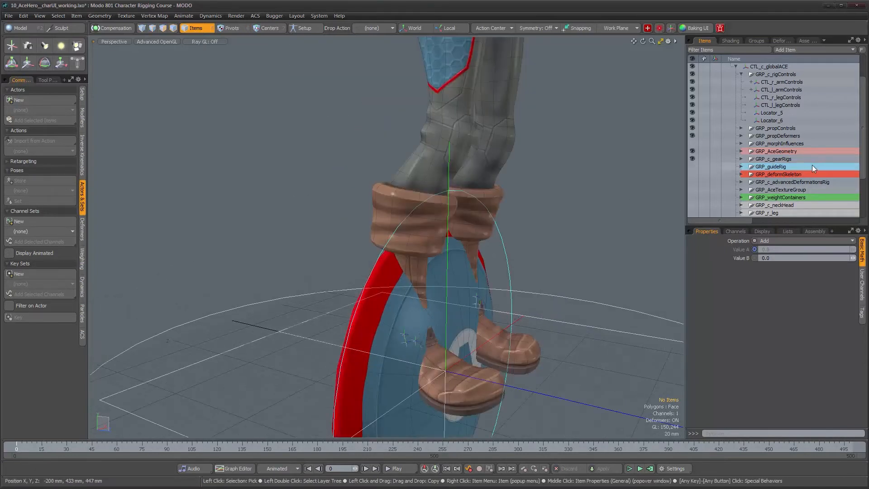
scroll(792, 127, up, 2)
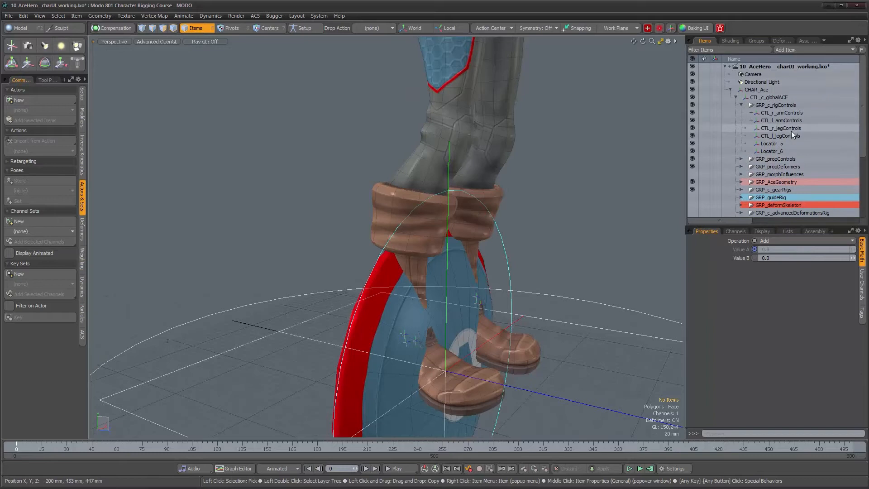
scroll(790, 131, down, 4)
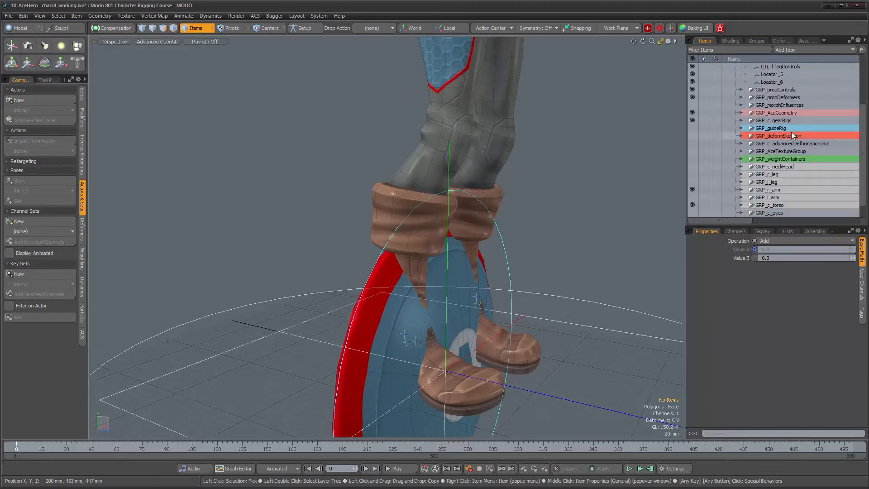
click(741, 113)
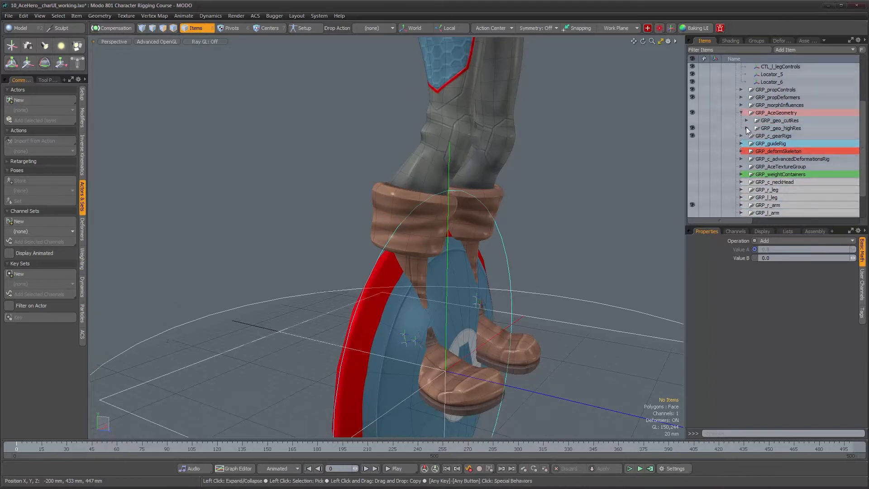
click(747, 128)
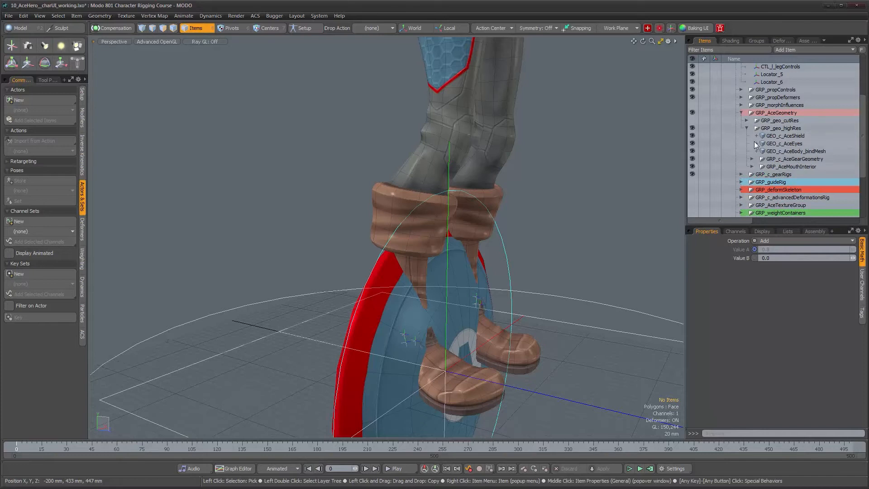
click(692, 136)
alt+drag(580, 240, 408, 265)
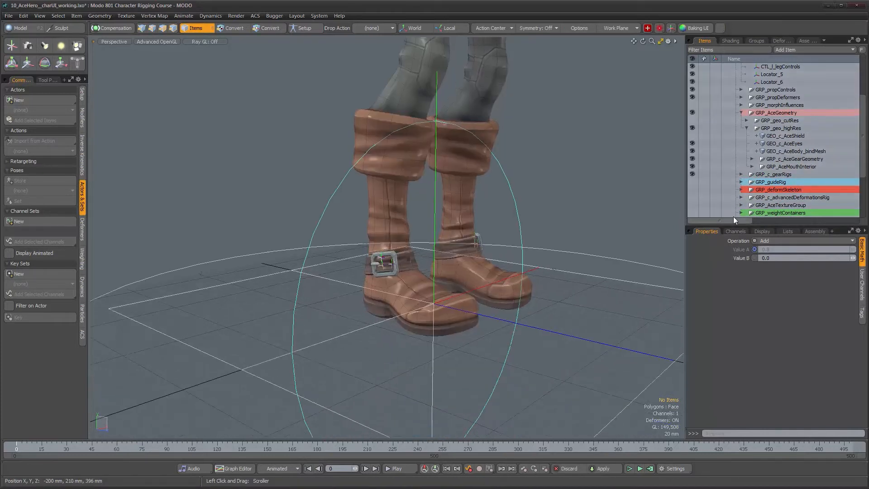
scroll(744, 194, down, 3)
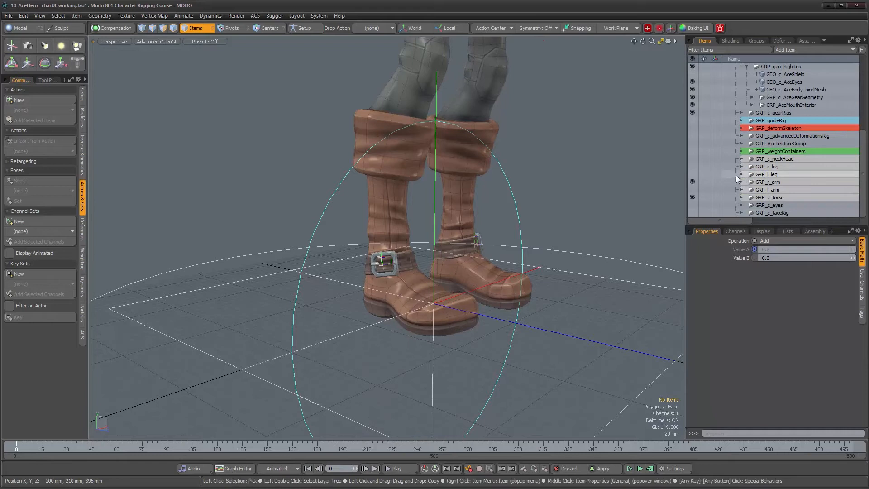
click(692, 174)
alt+drag(476, 306, 464, 308)
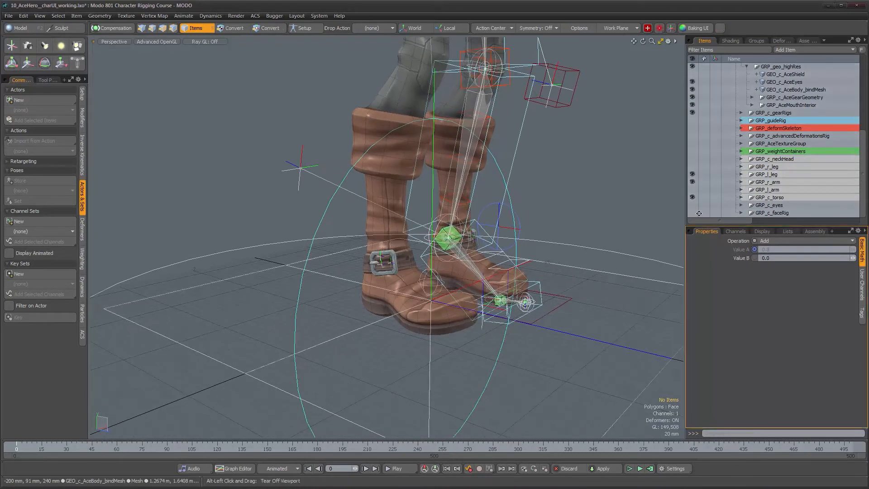
click(692, 173)
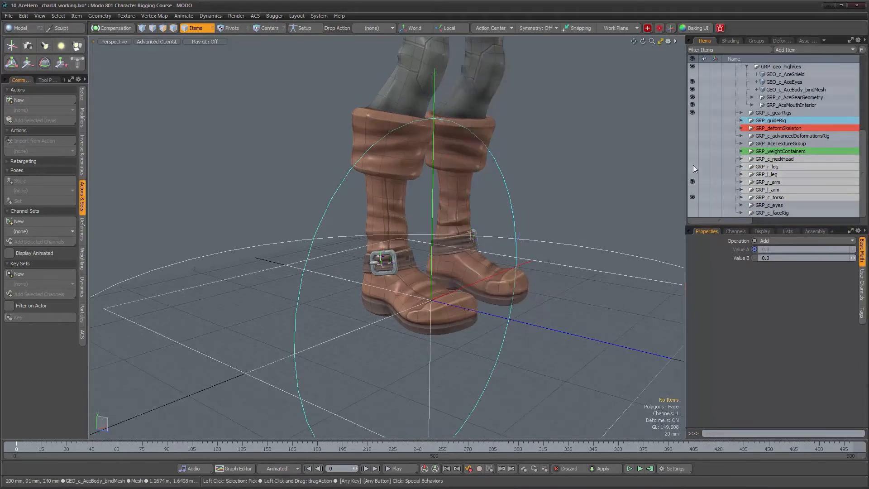
Step: Show the GRP_r_leg rig group and rotate the CTL_r_foot control to -46.4° on Z
click(692, 165)
alt+drag(445, 292, 490, 361)
click(484, 343)
scroll(501, 361, down, 5)
key(e)
alt+drag(538, 373, 430, 361)
drag(365, 390, 436, 365)
scroll(451, 370, down, 2)
key(space)
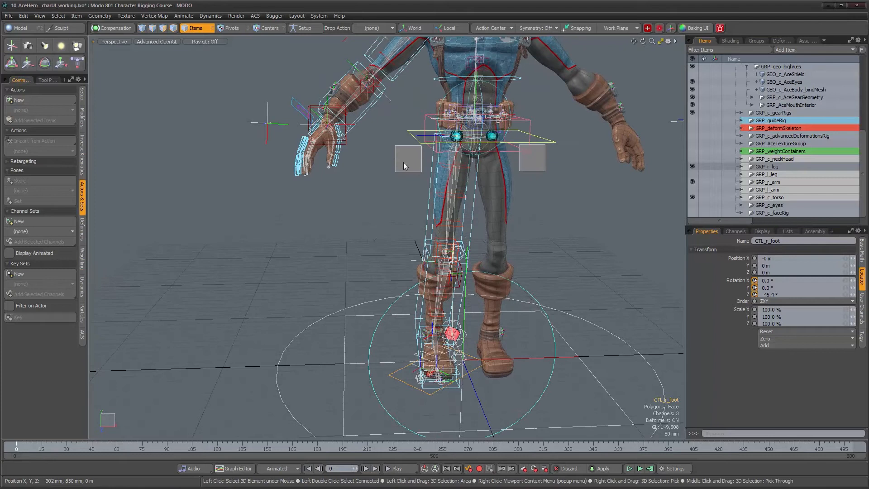
Step: Set the Leg Blending user channel of CTL_r_legControls to 1.0
click(404, 163)
click(861, 307)
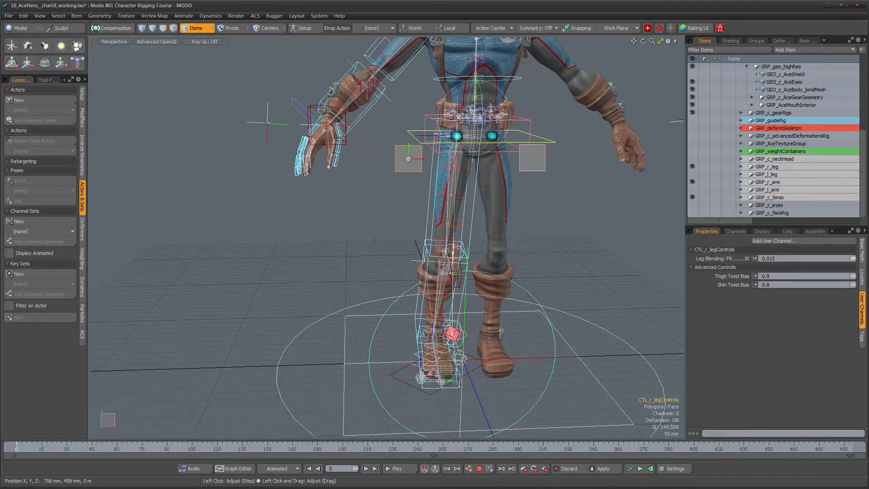
drag(852, 259, 854, 259)
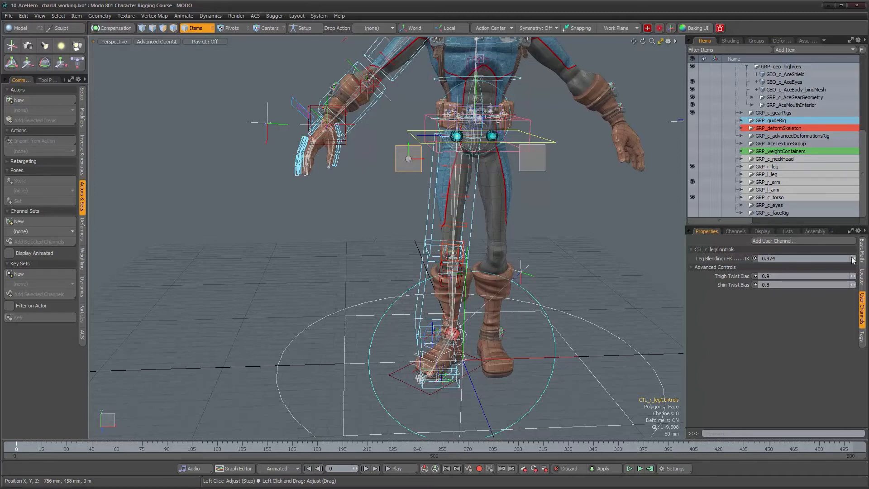
Step: Test the right leg's Shin Twist Bias between 0.533 and 0.951 while viewing the boot, and undo the changes
alt+drag(404, 315, 588, 300)
scroll(448, 294, up, 5)
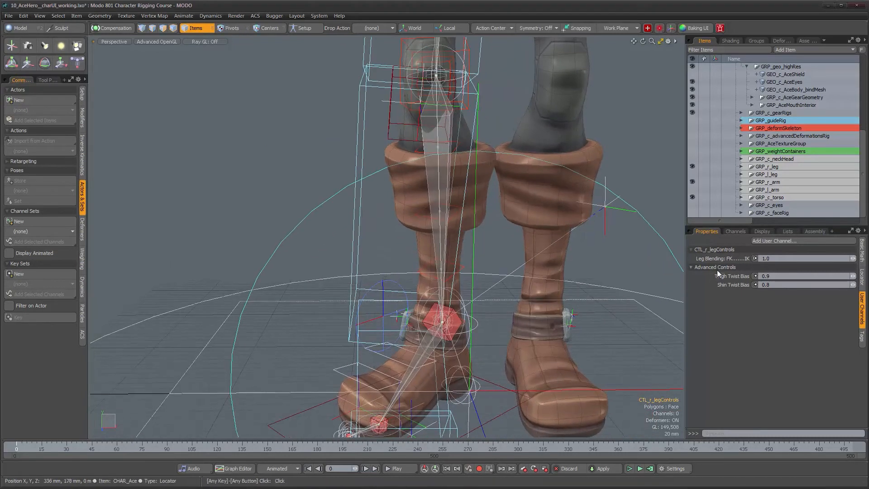
alt+drag(481, 247, 410, 239)
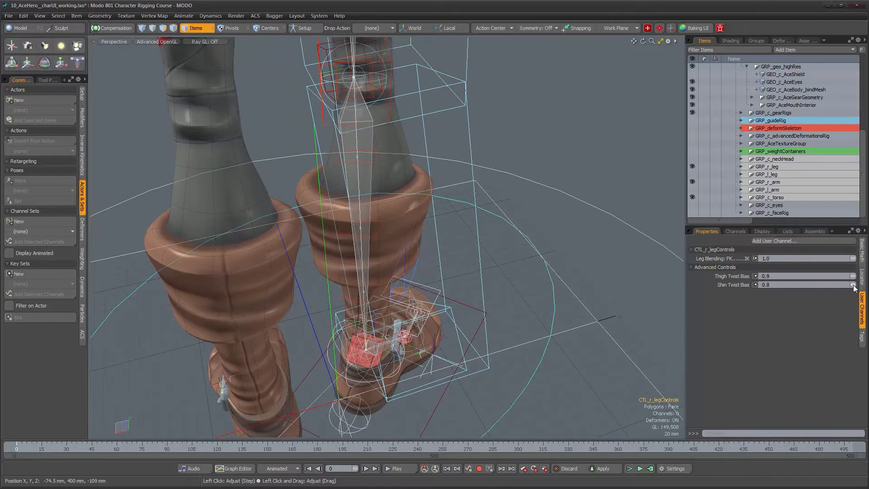
drag(852, 284, 840, 284)
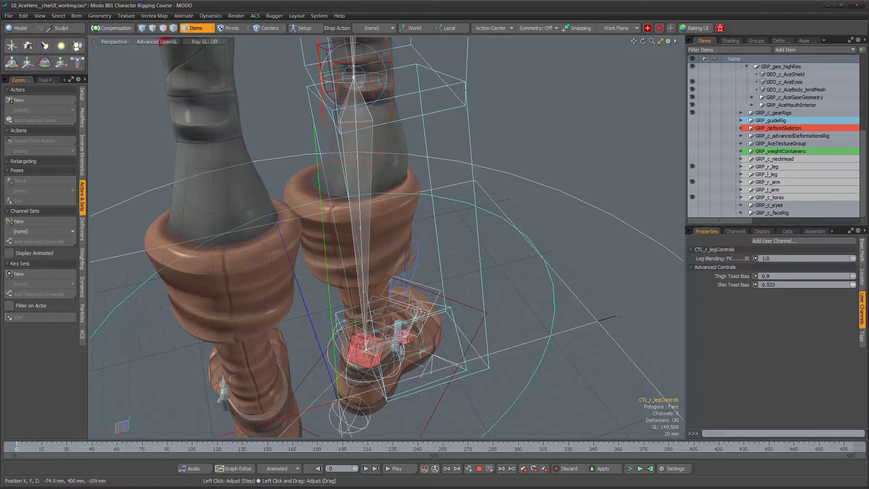
drag(852, 285, 859, 285)
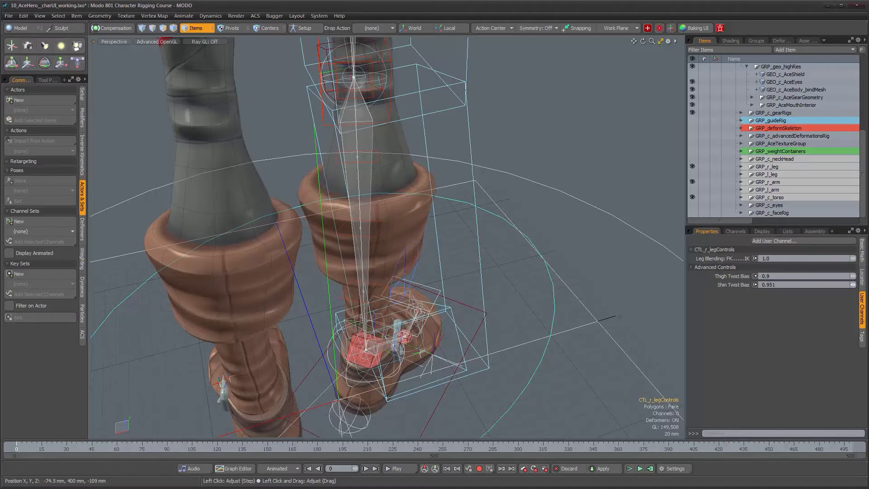
key(ctrl+z)
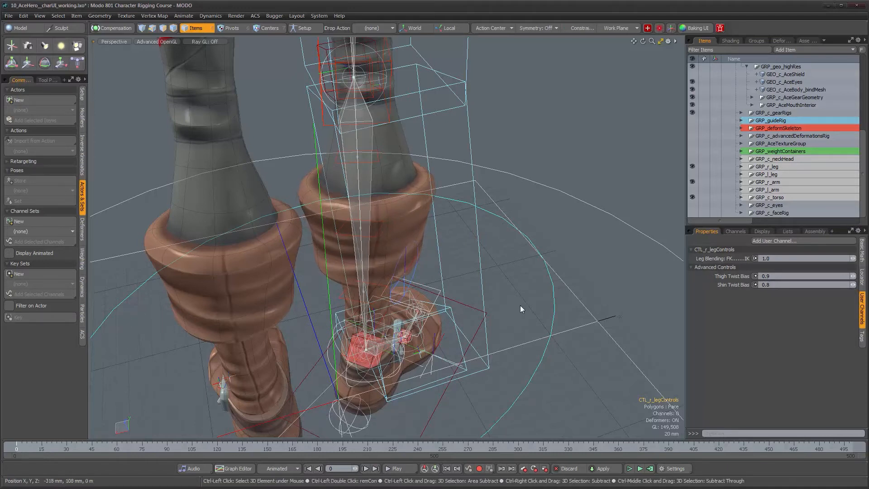
Step: Test the right leg's Thigh Twist Bias between 0.777 and 0.922 while viewing the thigh, and restore it to 0.9
alt+drag(520, 305, 387, 206)
scroll(388, 206, up, 6)
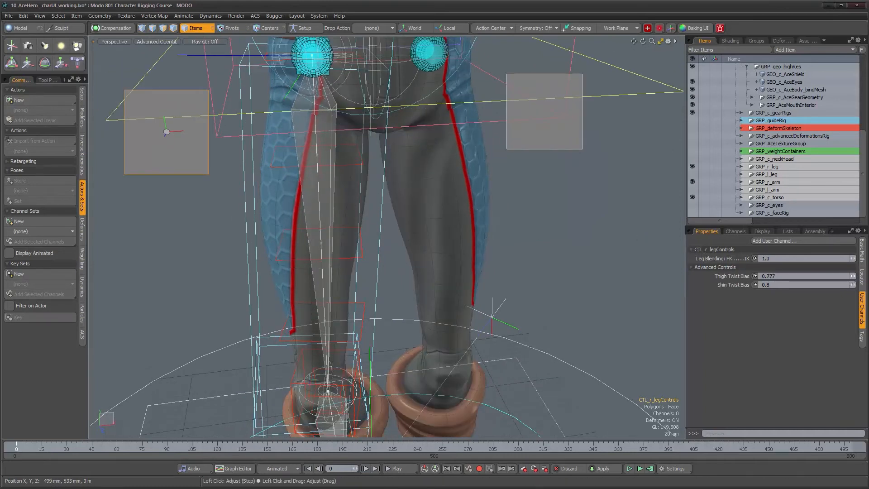
drag(852, 276, 847, 276)
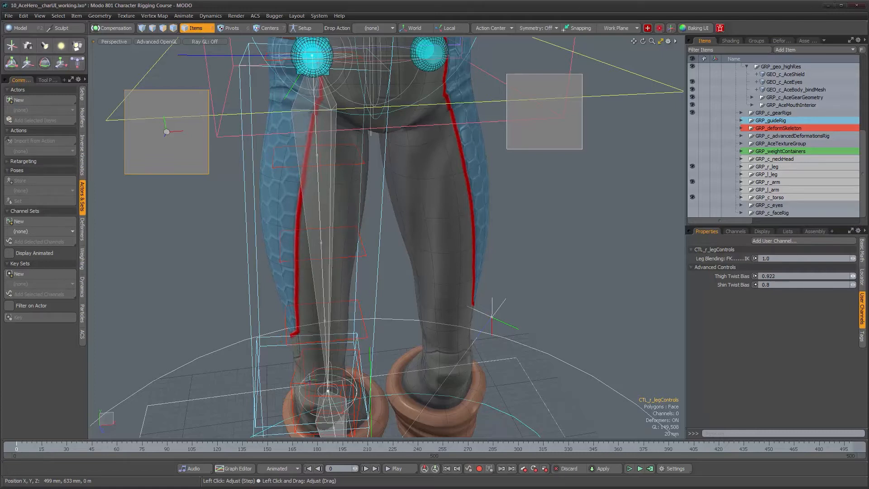
drag(853, 275, 856, 276)
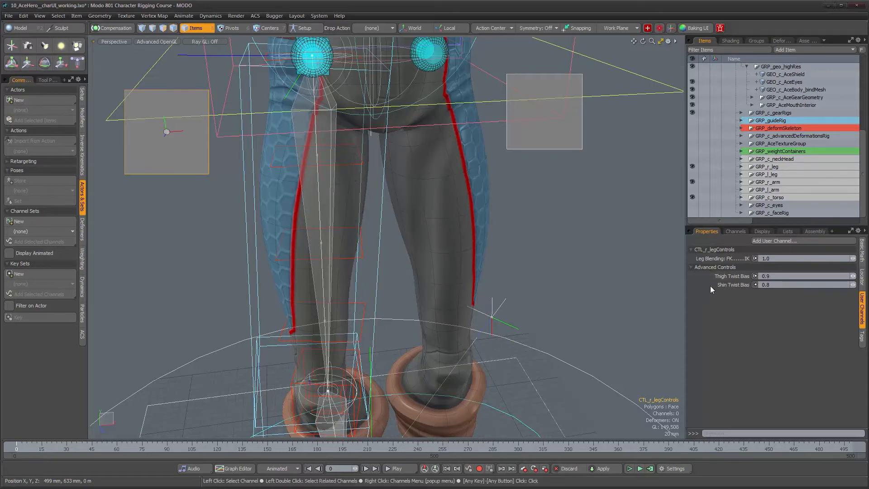
Step: Select the CTL_r_foot control and zero its rotation
alt+right_drag(500, 294, 411, 376)
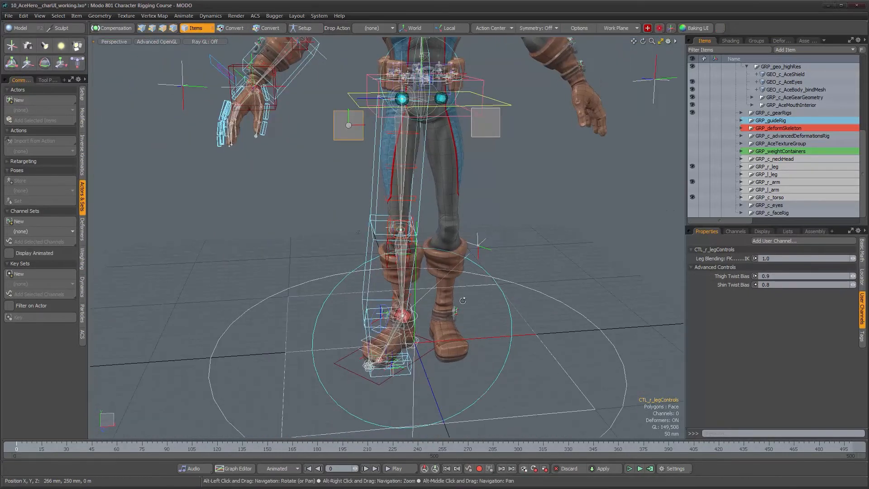
click(426, 358)
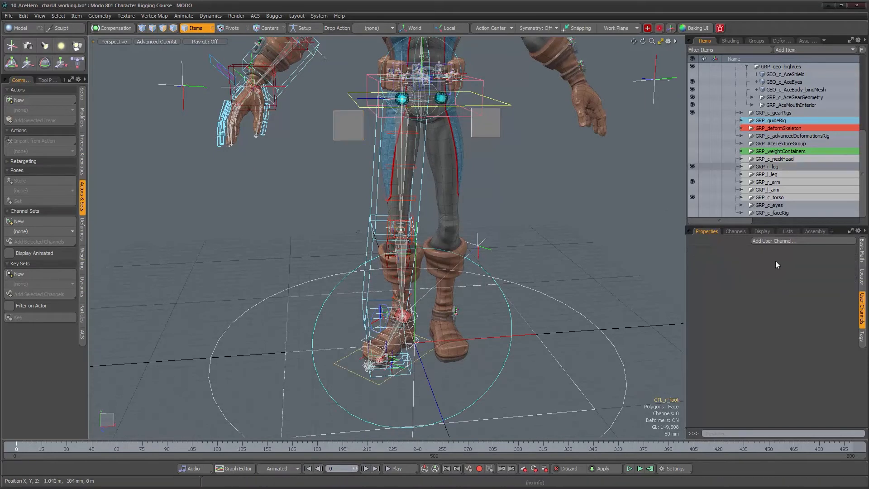
click(862, 276)
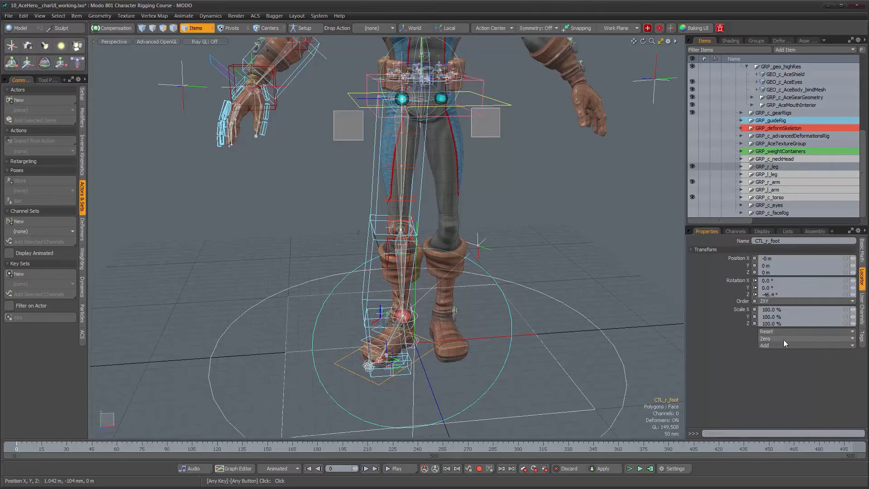
click(783, 339)
click(777, 338)
Step: Hide the GRP_r_leg, GRP_r_arm and GRP_c_torso rig groups, leaving the limb control squares around the character
alt+drag(517, 330, 524, 331)
scroll(523, 333, down, 1)
click(691, 167)
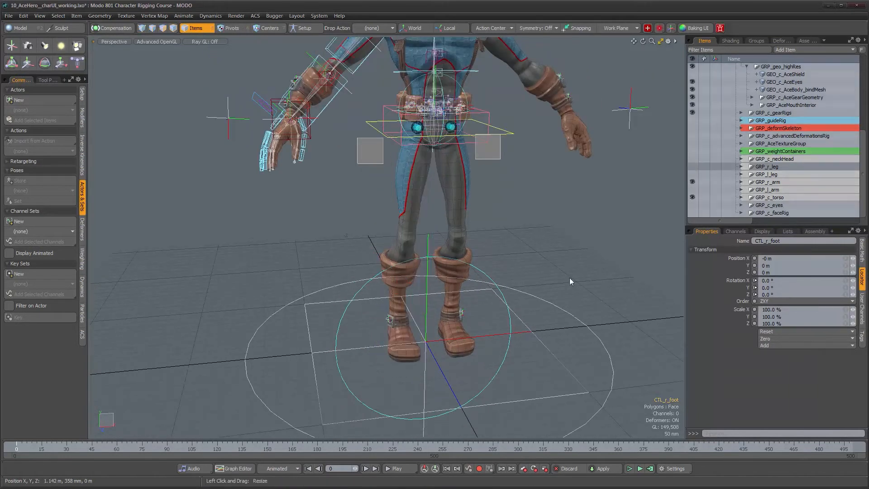
scroll(480, 298, up, 2)
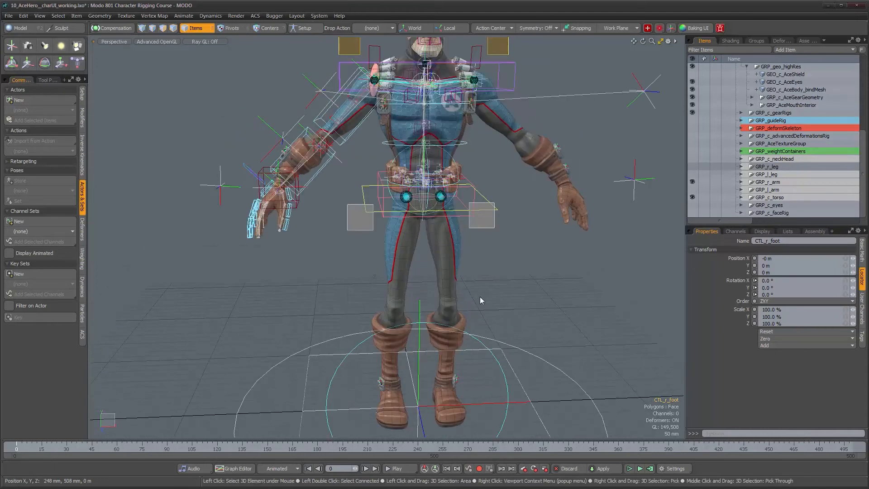
click(692, 182)
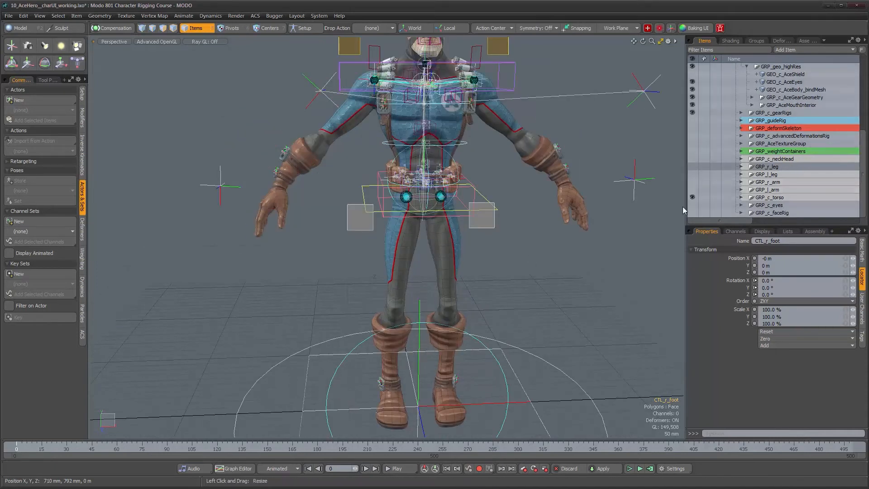
click(692, 197)
alt+drag(552, 275, 429, 237)
scroll(542, 265, down, 2)
scroll(393, 238, up, 2)
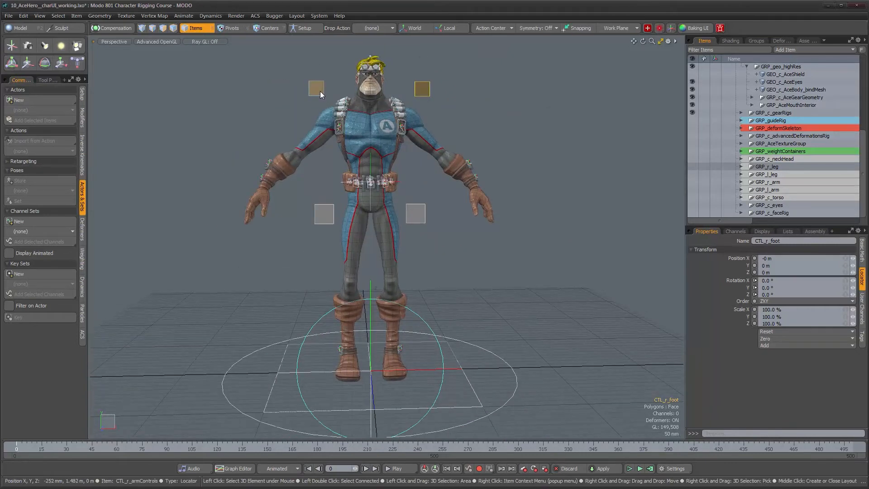
Step: Show the GRP_c_torso rig group and select the JNT_c_hip joint at the character's pelvis
scroll(339, 186, up, 3)
alt+shift+drag(362, 191, 364, 228)
alt+drag(425, 246, 425, 279)
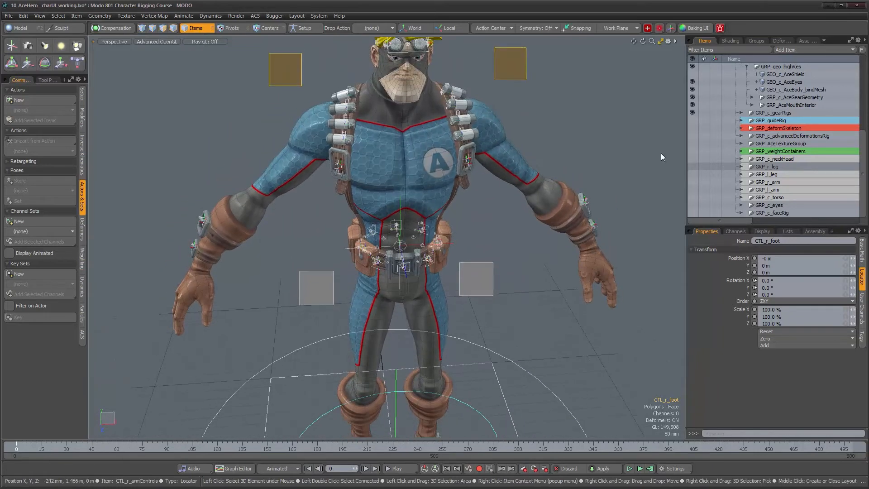
click(692, 197)
alt+drag(457, 277, 455, 252)
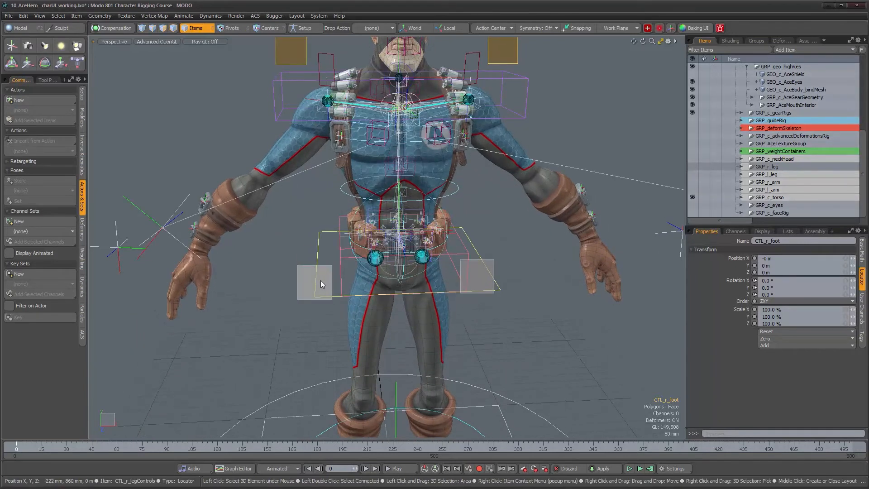
alt+drag(325, 280, 437, 262)
alt+right_drag(408, 251, 454, 254)
alt+drag(454, 254, 388, 259)
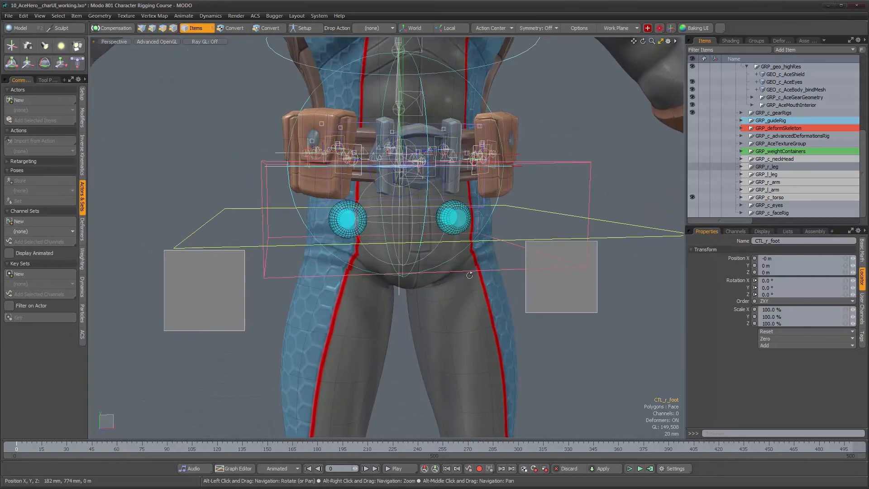
click(380, 259)
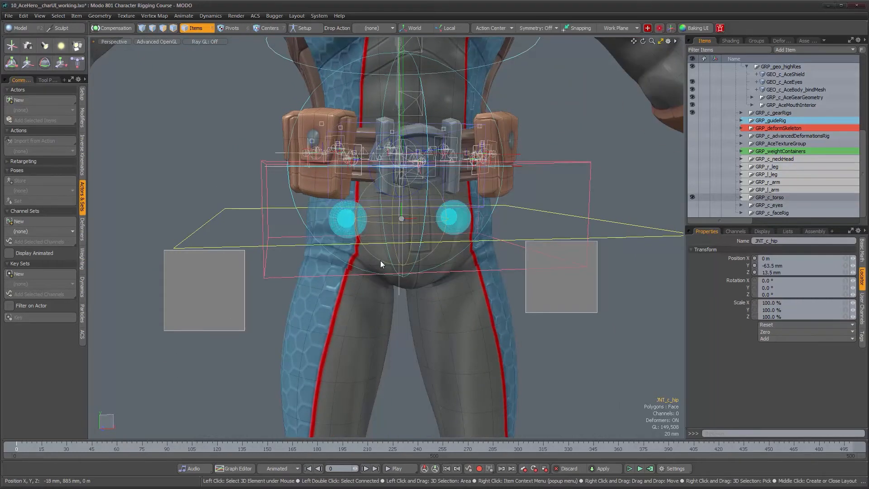
mouse_move(512, 282)
alt+mouse_down()
mouse_move(515, 296)
mouse_move(509, 287)
alt+mouse_up()
alt+right_drag(508, 287, 481, 289)
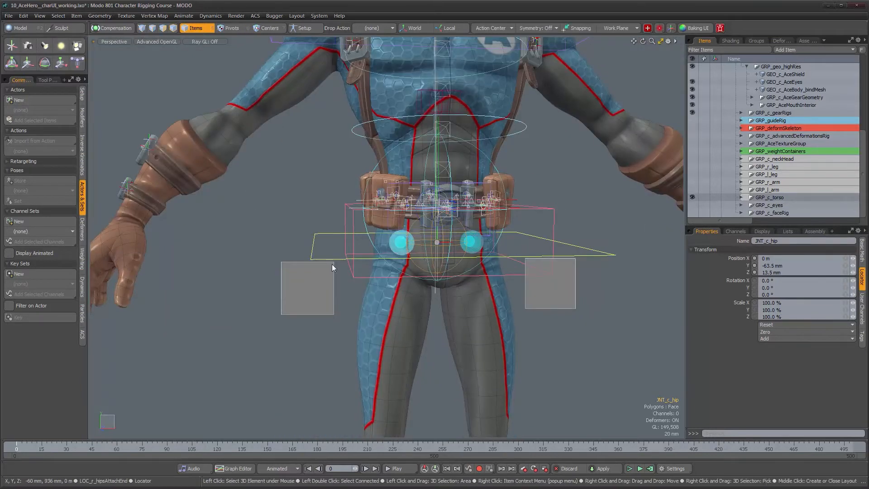
alt+drag(474, 243, 513, 268)
alt+drag(631, 308, 357, 262)
alt+right_drag(357, 262, 404, 247)
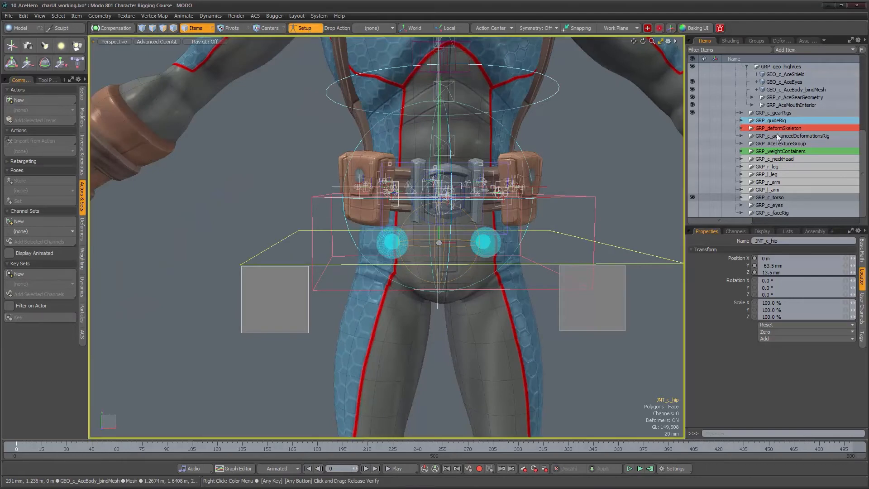
Step: In Setup mode with Compensation enabled, add JNT_c_hip as the dynamic parent of CTL_r_legControls
drag(862, 181, 864, 108)
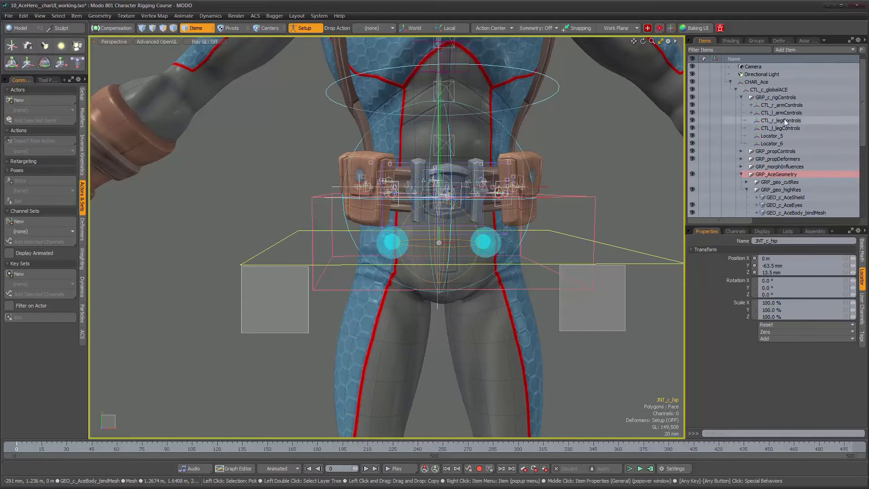
click(111, 29)
click(82, 116)
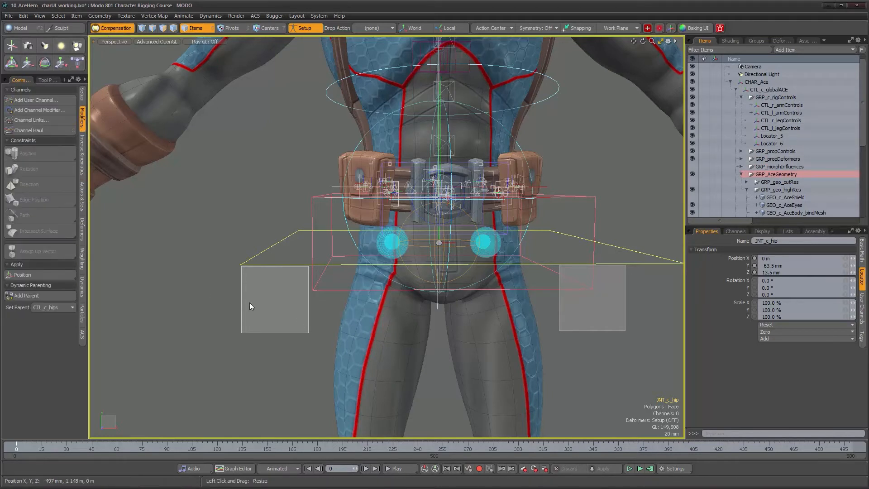
click(274, 311)
scroll(389, 270, up, 5)
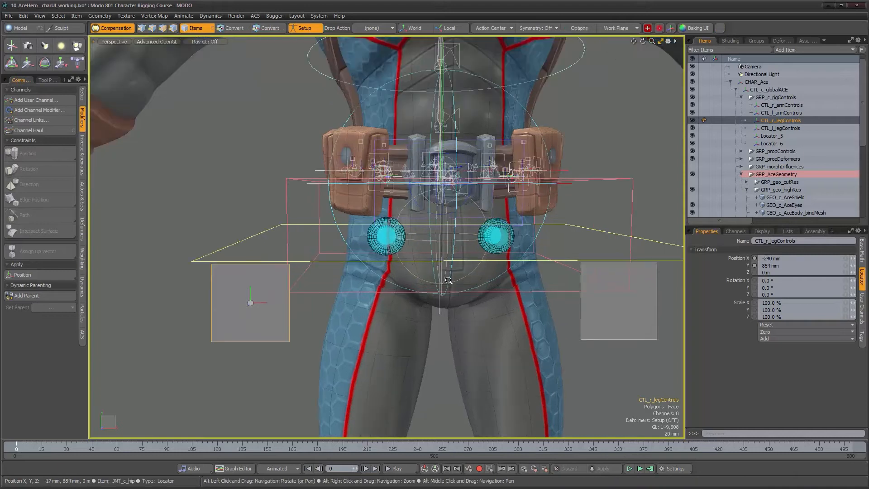
shift+click(400, 267)
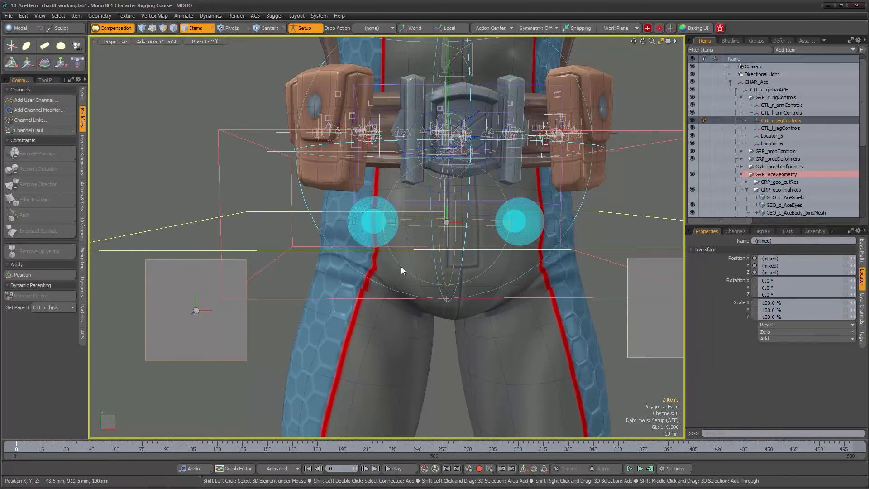
click(37, 296)
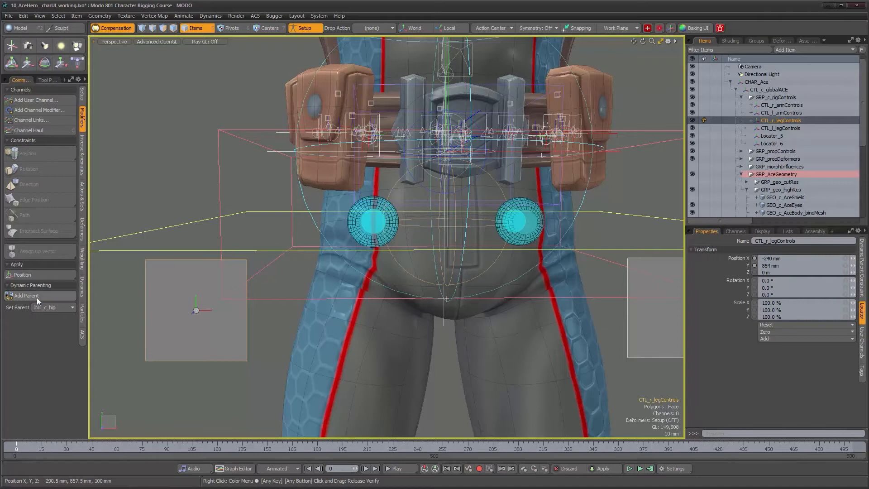
Step: Add JNT_c_hip as the dynamic parent of CTL_l_legControls, and leave Setup mode
click(632, 331)
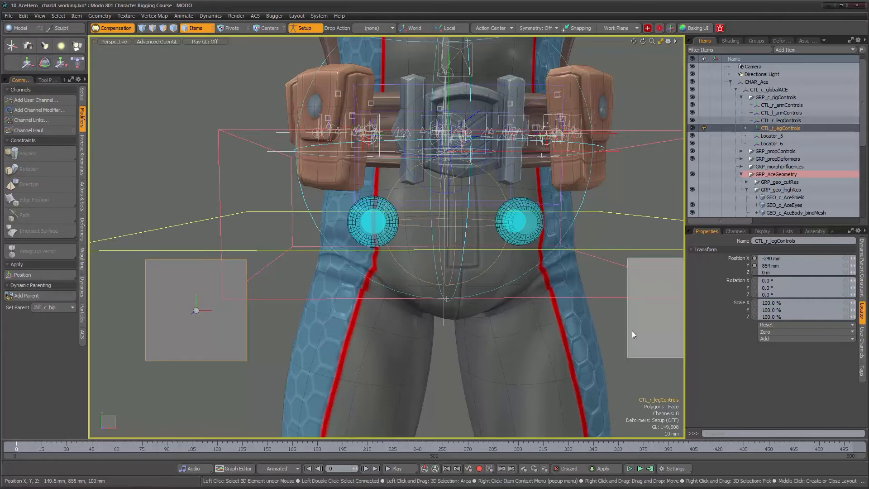
shift+click(495, 262)
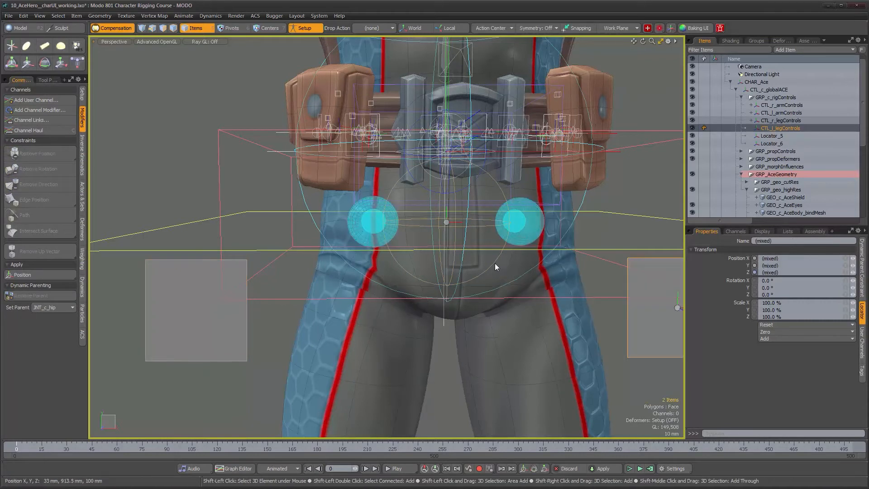
click(32, 296)
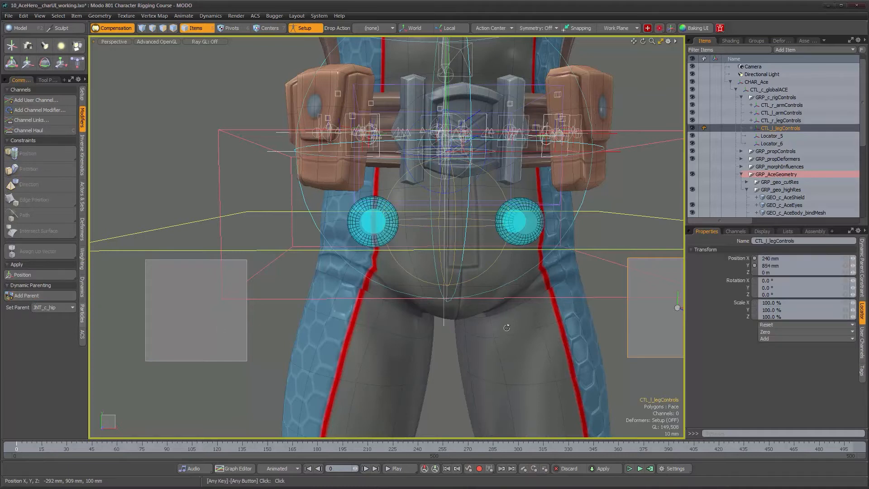
scroll(429, 323, down, 5)
scroll(428, 323, down, 3)
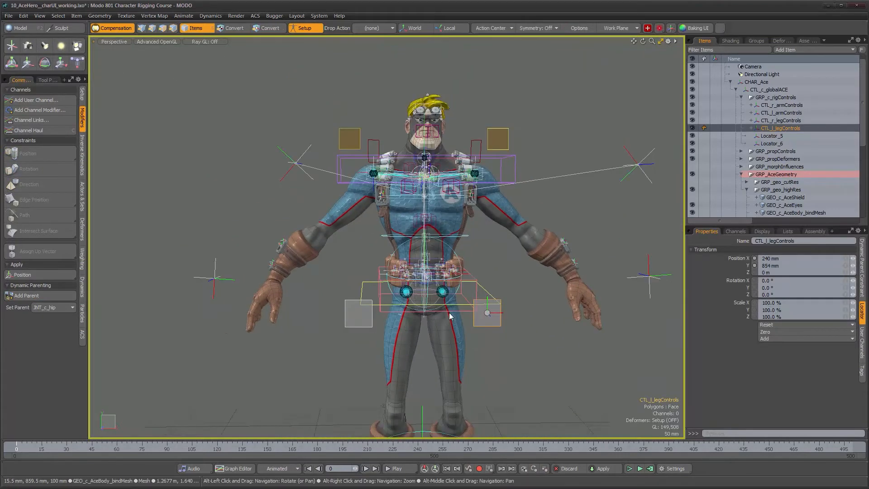
click(305, 28)
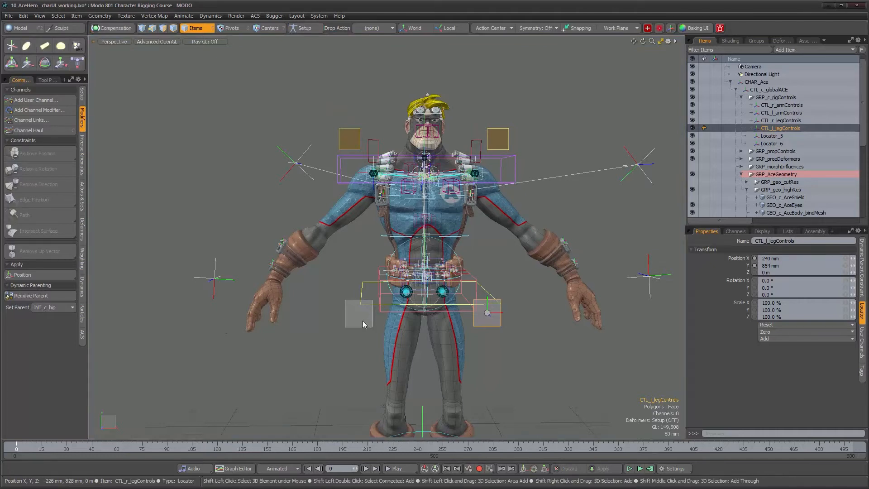
Step: Select both leg control squares and give them a user fill in dark gold, RGB 0.36, 0.31, 0.1
shift+click(362, 320)
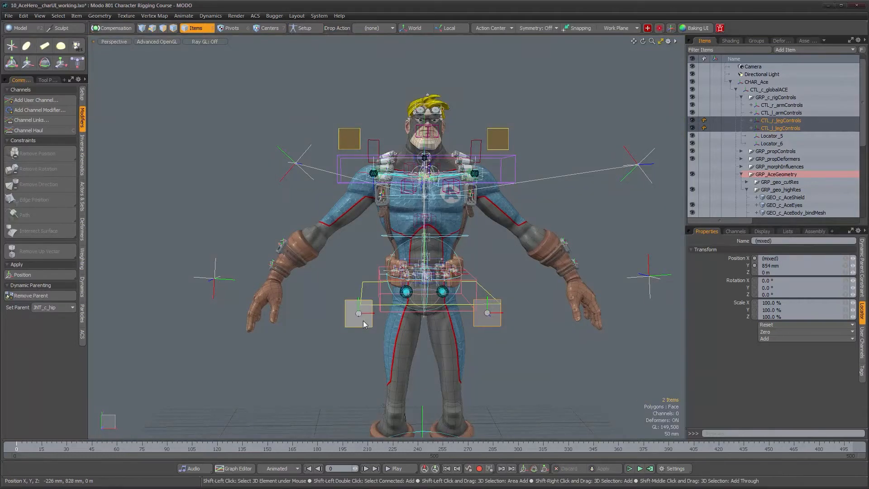
click(762, 231)
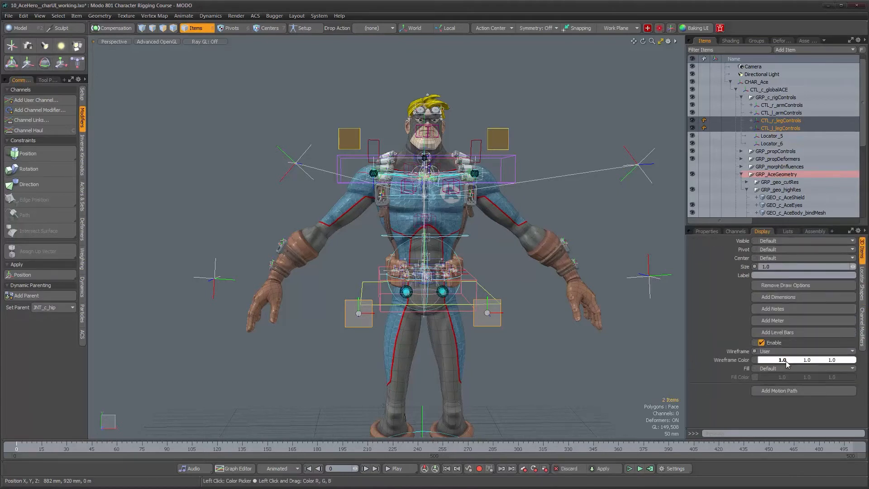
click(786, 368)
click(785, 376)
click(807, 377)
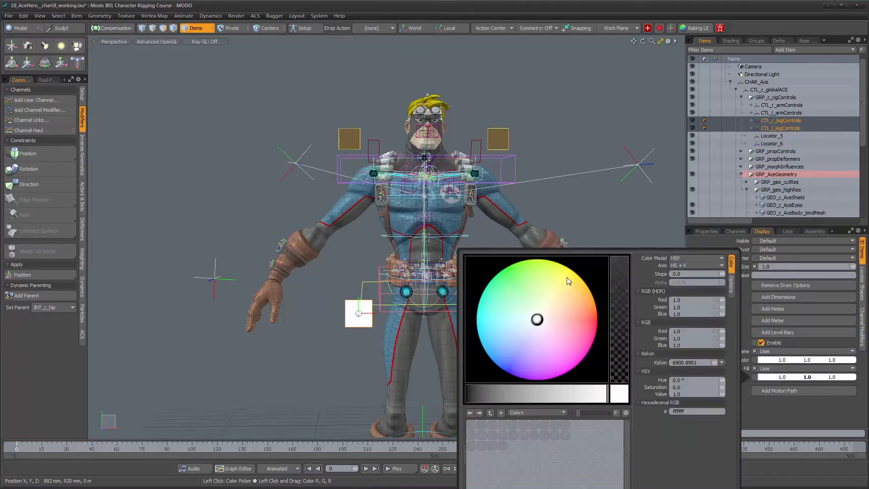
mouse_move(566, 278)
mouse_down()
mouse_move(572, 295)
mouse_move(566, 287)
mouse_up()
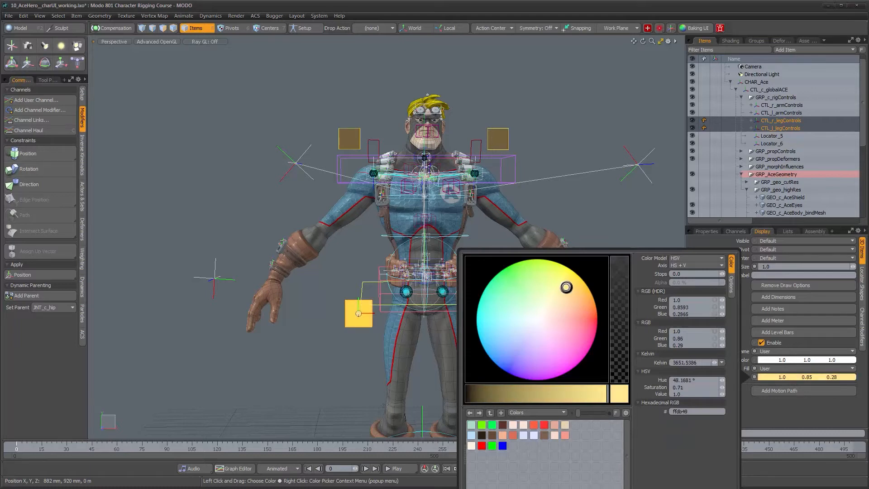
drag(522, 391, 516, 393)
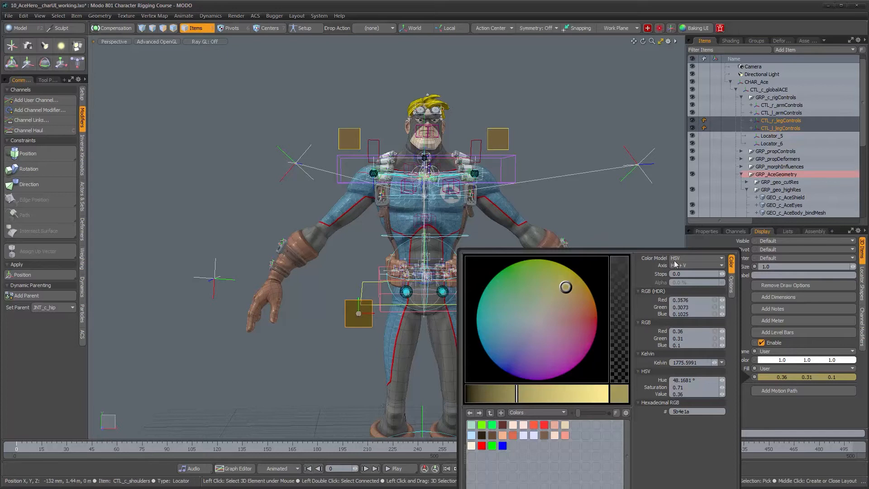
click(747, 363)
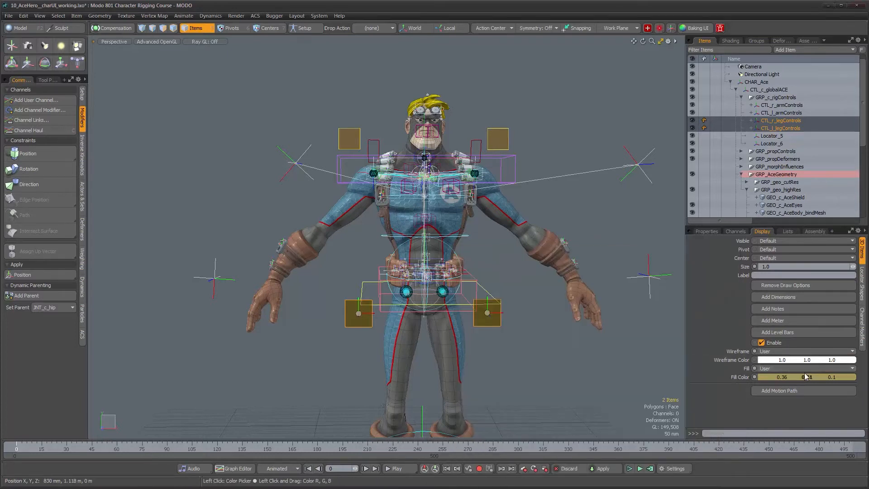
Step: Set both leg controls' wireframe color to yellow, RGB 1.0, 0.83, 0.25, and deselect them
click(806, 360)
drag(592, 283, 568, 269)
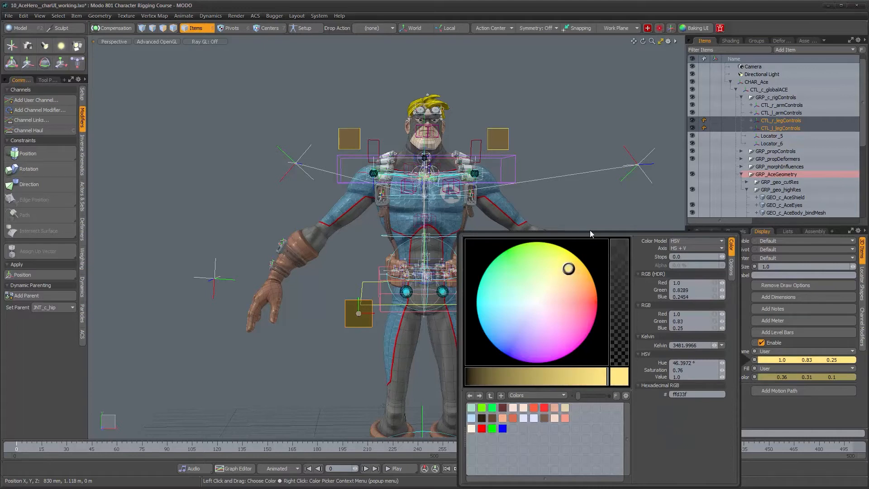
click(590, 231)
click(591, 216)
alt+drag(513, 337, 480, 271)
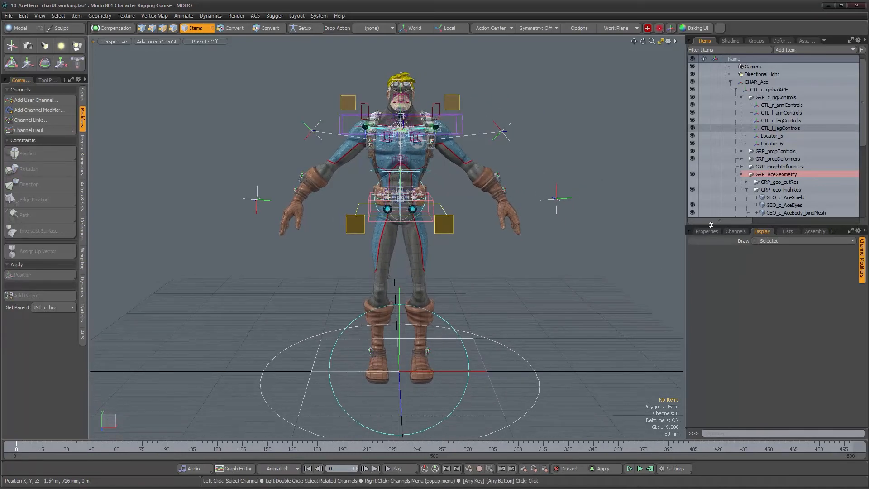
Step: Select CTL_r_legControls and its Leg Blending, Thigh Twist Bias and Shin Twist Bias user channels
scroll(743, 186, down, 3)
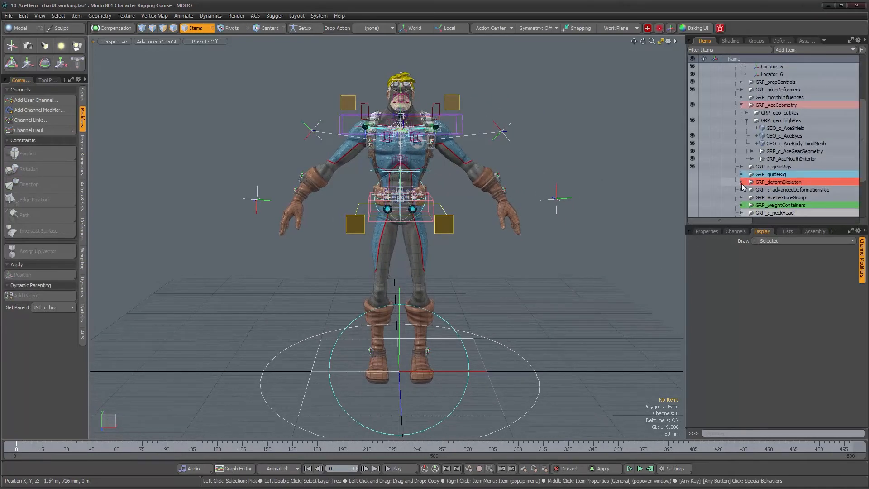
alt+drag(450, 285, 387, 287)
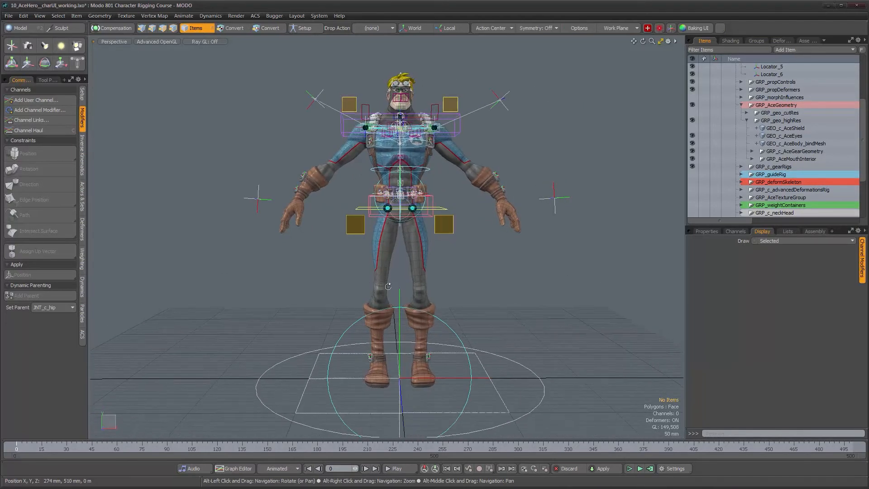
alt+drag(523, 270, 517, 277)
click(356, 237)
click(706, 231)
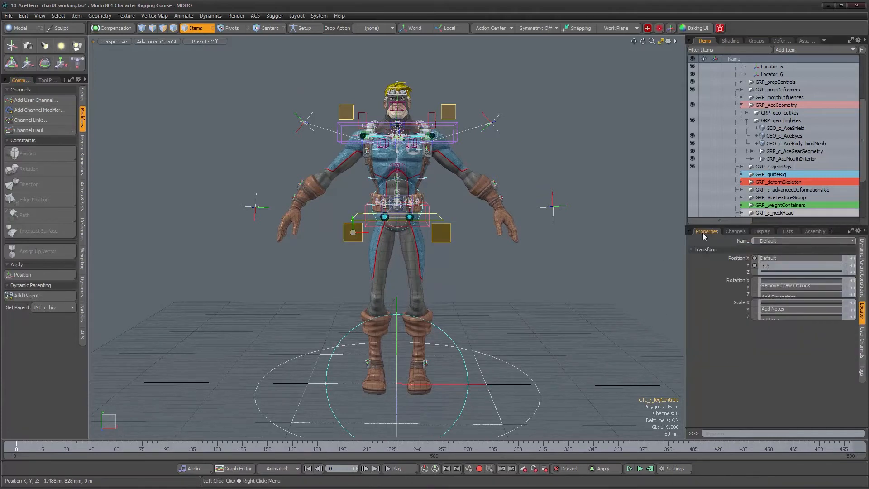
click(861, 342)
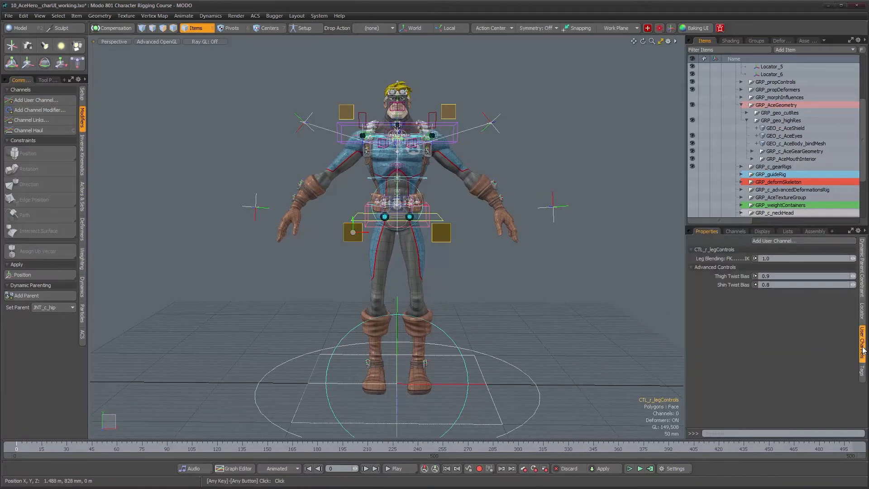
click(725, 259)
ctrl+click(729, 277)
ctrl+click(730, 285)
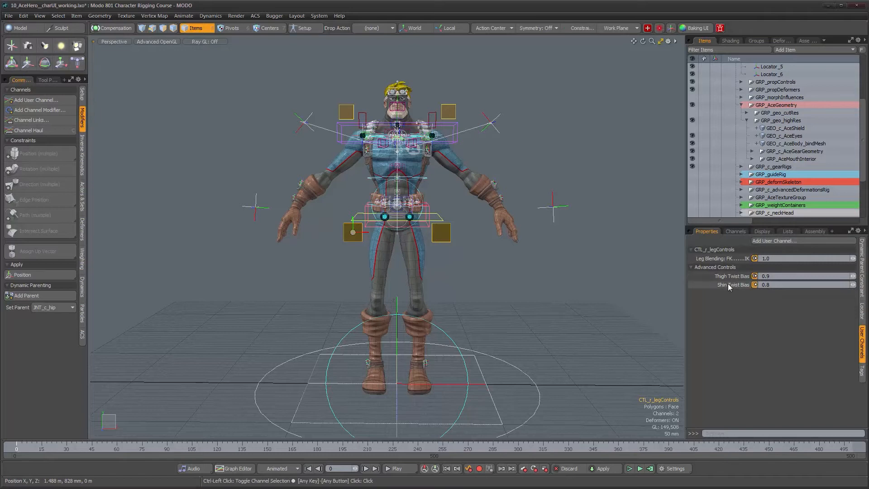
Step: Add the Advanced Controls divider to the right leg control's channel selection
alt+drag(493, 283, 498, 288)
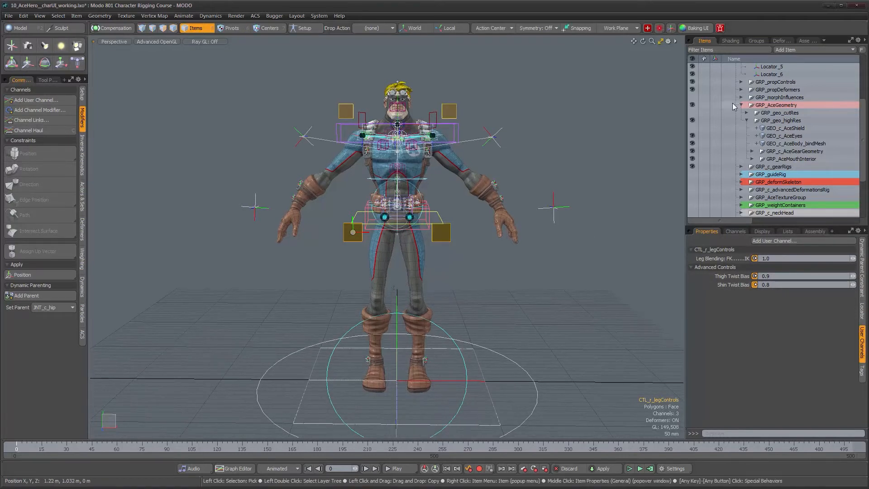
click(736, 231)
scroll(777, 339, down, 10)
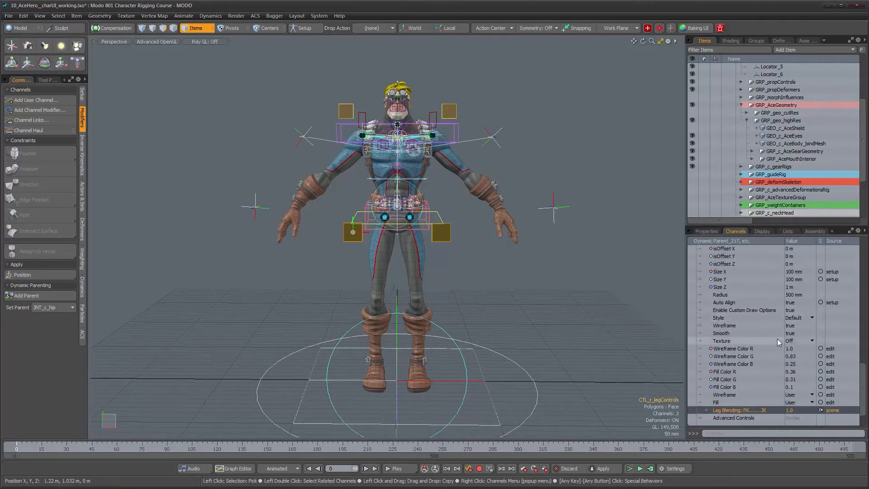
ctrl+click(724, 396)
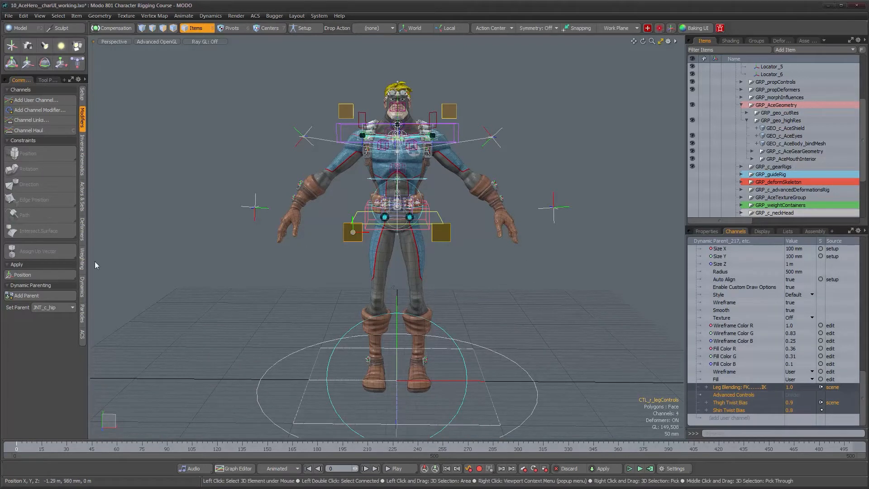
Step: Create a channel set named Leg_r_globalControls from the selected right leg channels, reposition its viewport sliders, and dismiss them
click(83, 203)
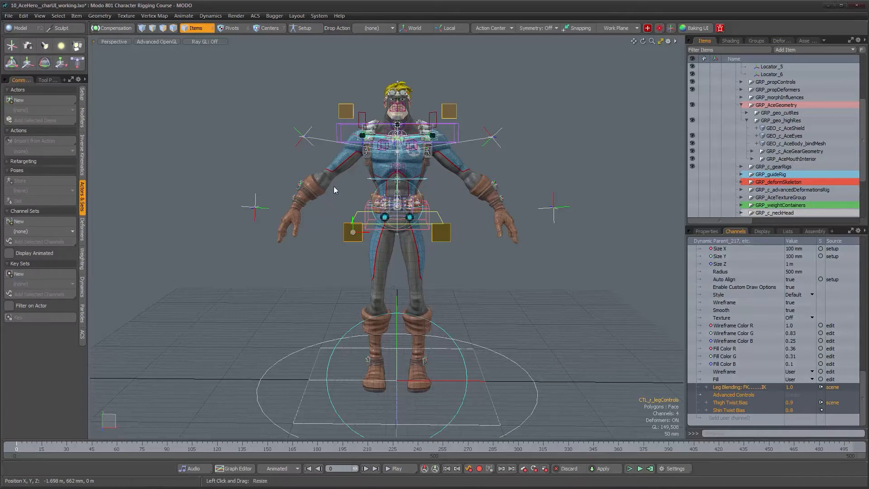
click(756, 41)
scroll(792, 130, down, 5)
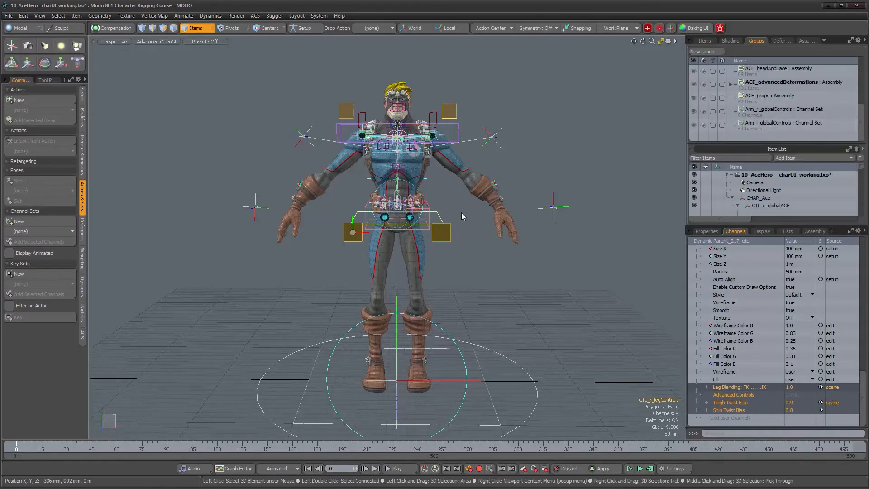
click(37, 221)
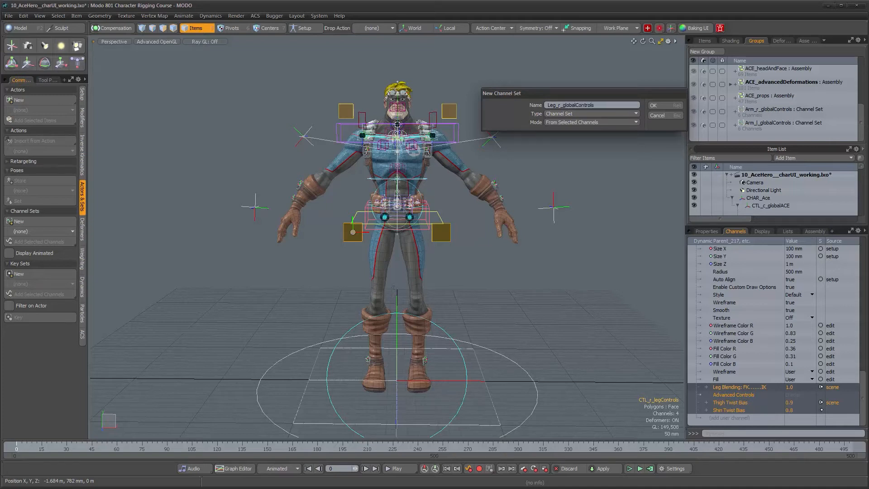
click(655, 106)
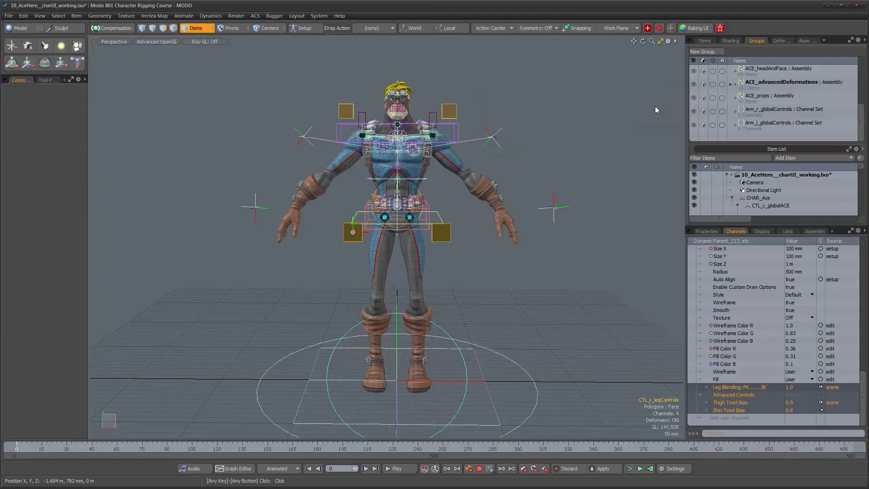
drag(618, 102, 624, 71)
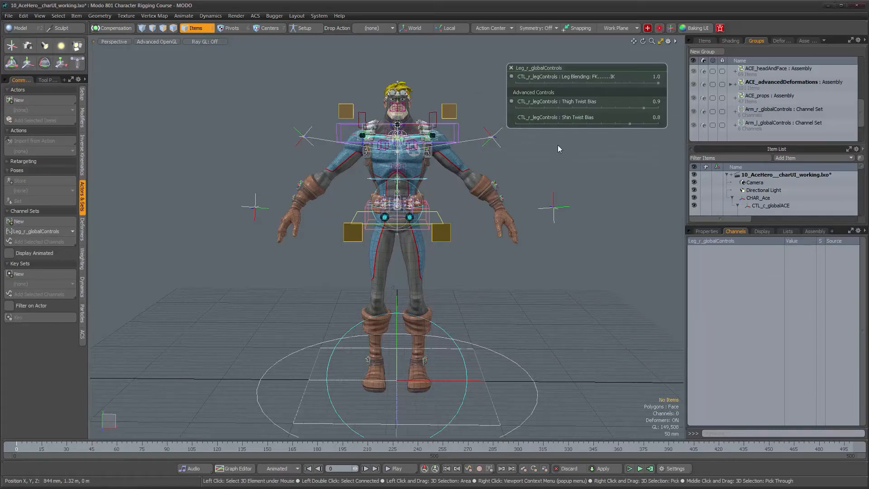
click(511, 67)
Step: Create a channel set named Leg_l_globalControls from CTL_l_legControls' user channels, Leg Blending through Shin Twist Bias
click(441, 232)
scroll(739, 378, down, 10)
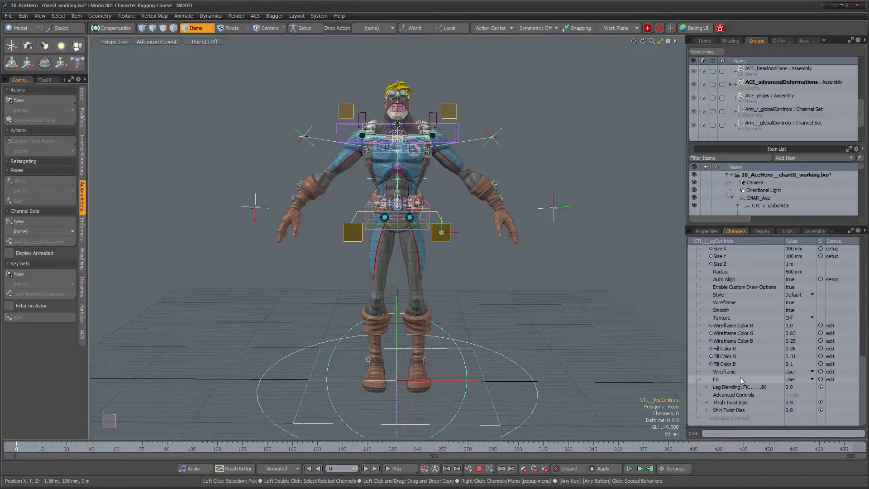
shift+click(726, 409)
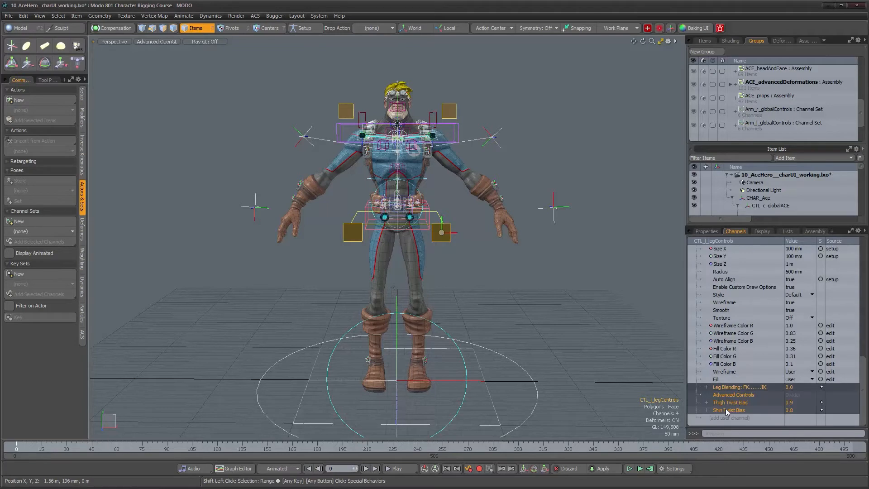
click(48, 224)
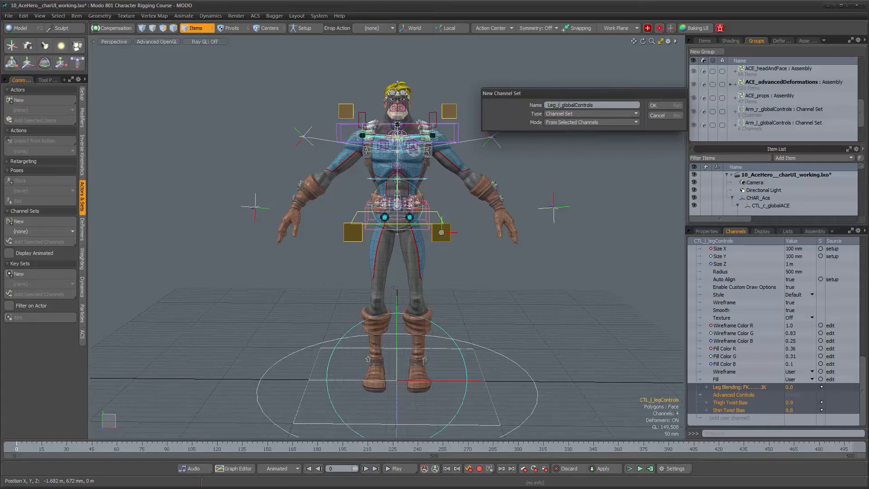
key(Return)
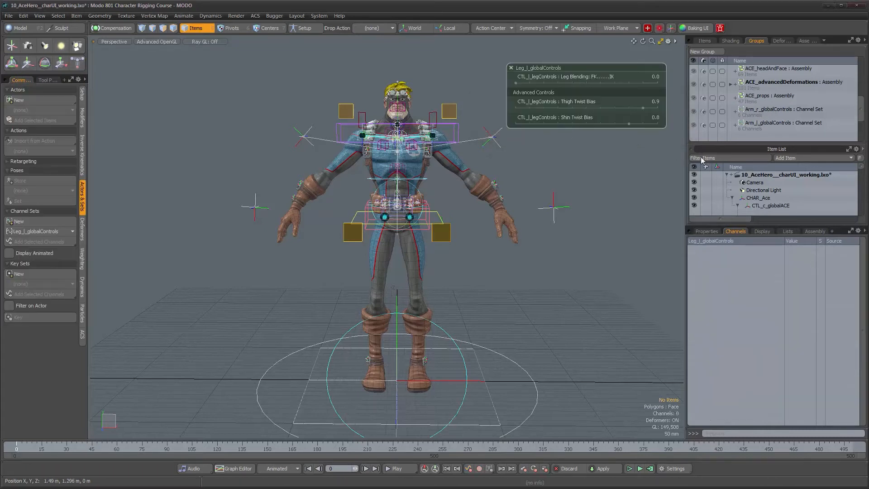
Step: Select the Leg_r_globalControls channel set and copy its selection command, select.item group792 set, from the command history
scroll(769, 129, down, 2)
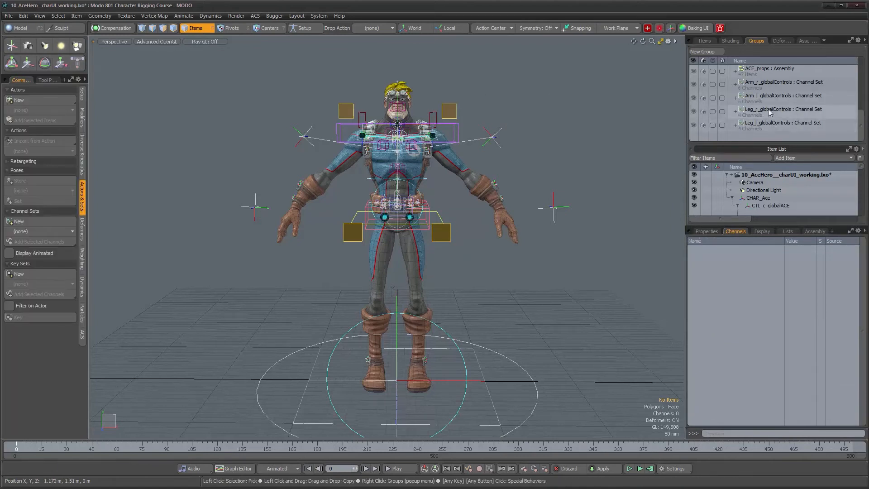
click(769, 112)
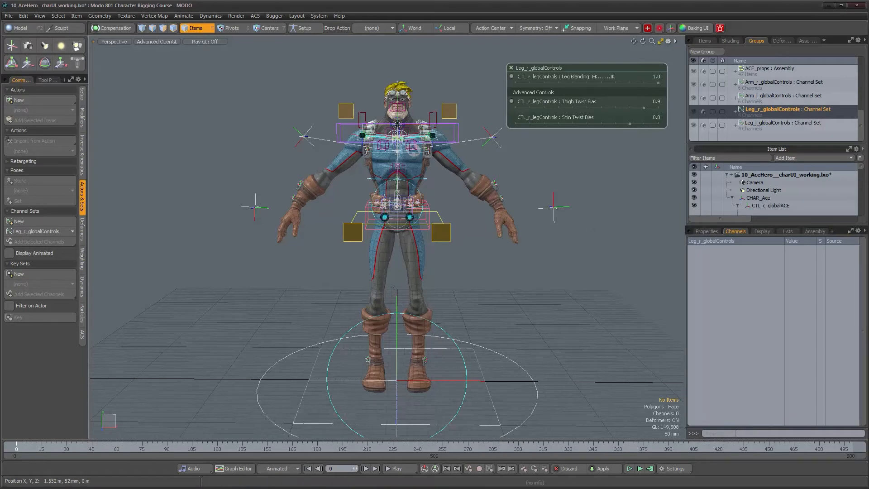
drag(735, 428, 734, 351)
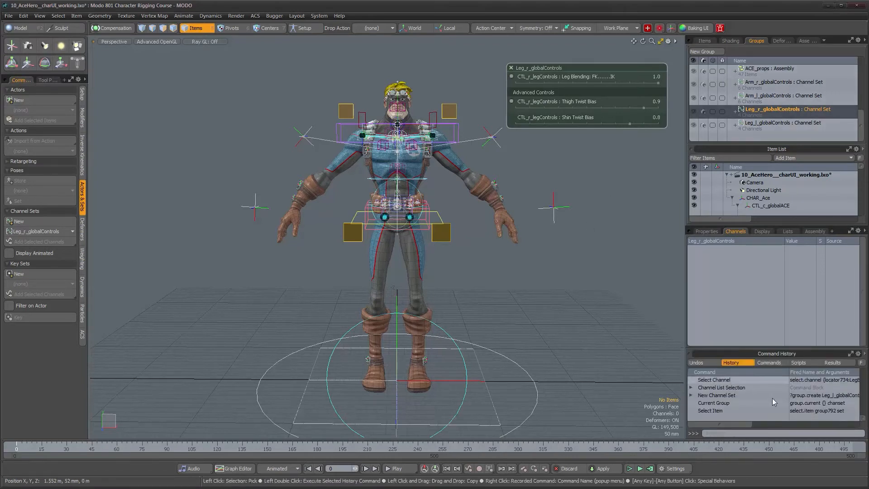
click(821, 411)
triple_click(785, 433)
key(ctrl+c)
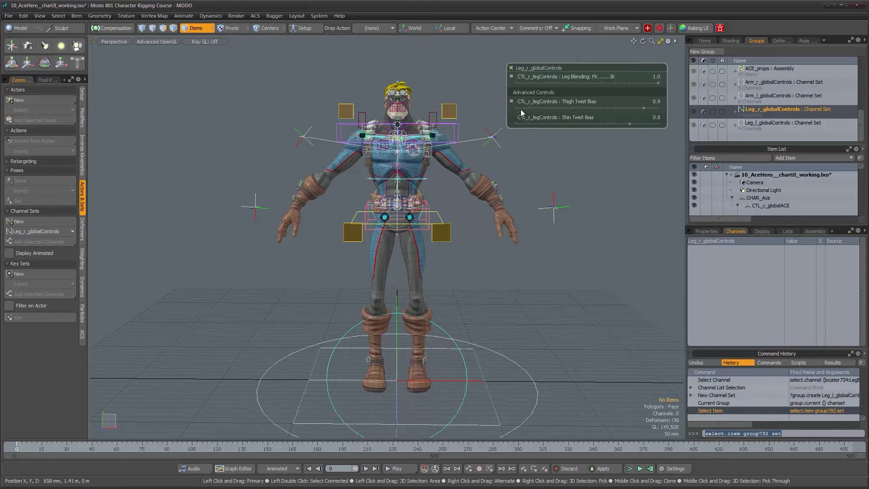
click(511, 68)
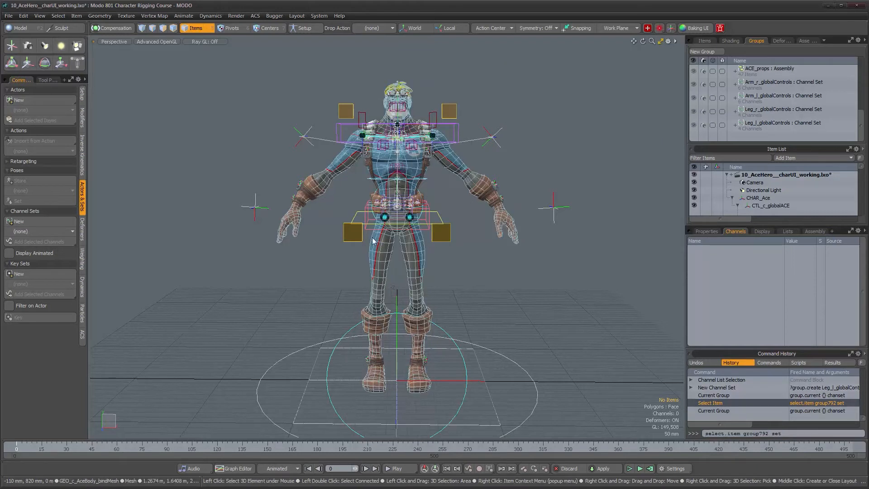
Step: Assign the command select.item group792 set to CTL_r_legControls, and test that picking the control opens its channel set
click(354, 239)
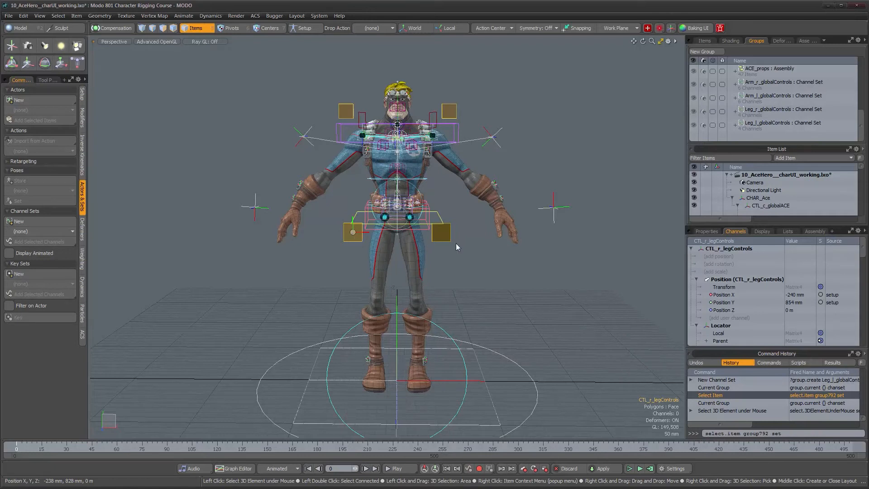
click(813, 231)
key(ctrl+v)
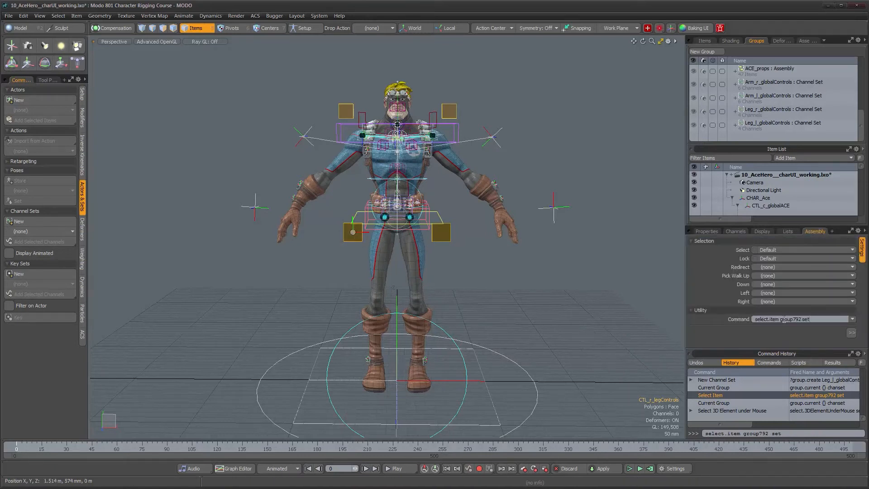
key(Return)
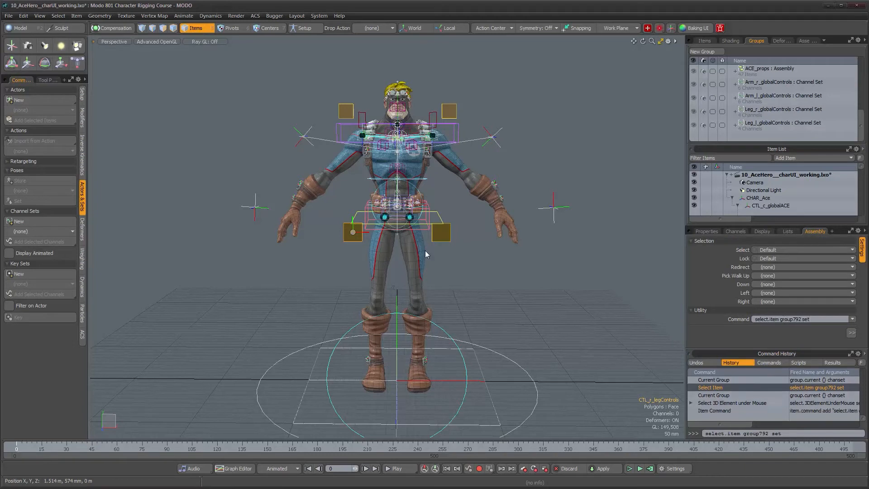
click(345, 250)
click(349, 234)
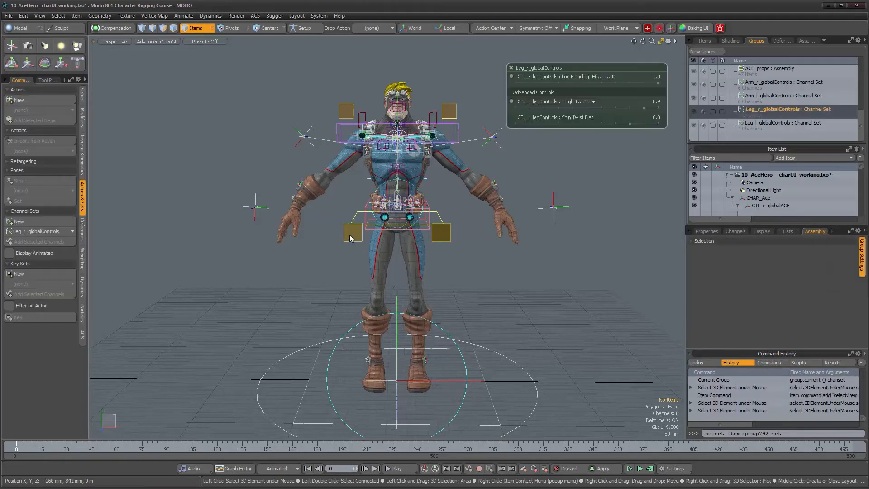
click(511, 68)
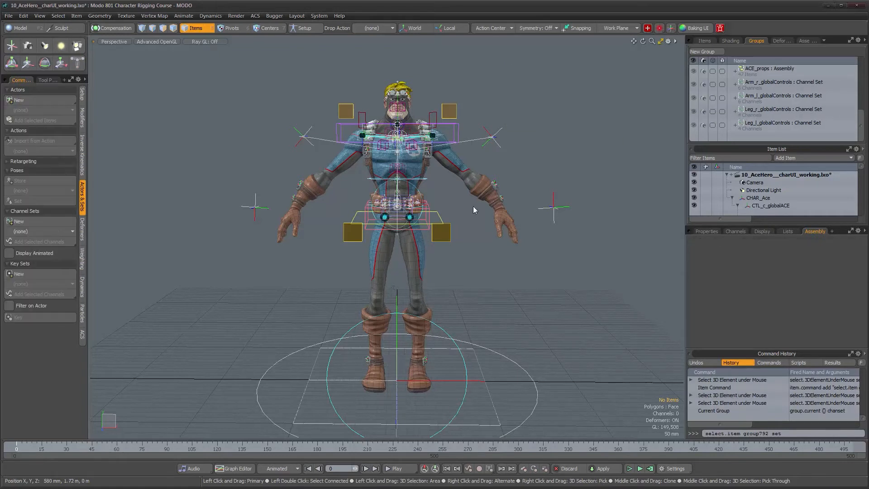
Step: Select the Leg_l_globalControls channel set and copy its selection command, select.item group793 set, from the command history
click(438, 240)
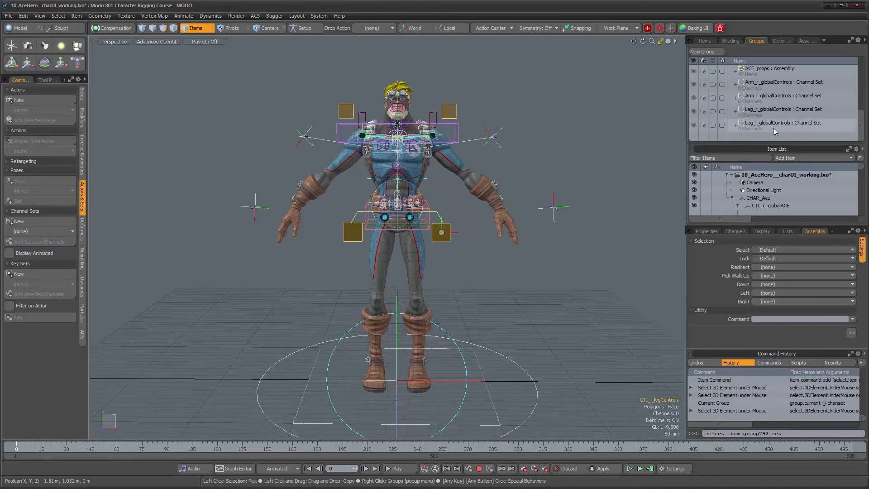
click(788, 122)
click(807, 410)
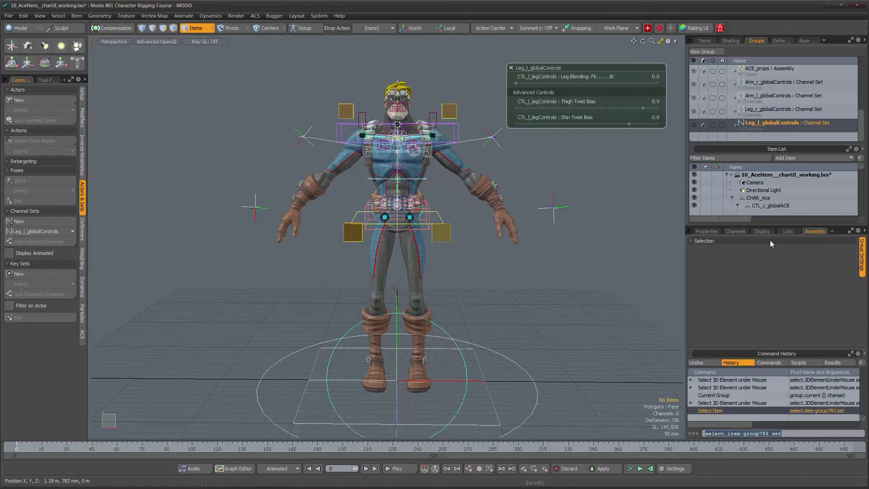
Step: Assign the command select.item group793 set to CTL_l_legControls, test it by picking the control, and collapse the command history
click(441, 238)
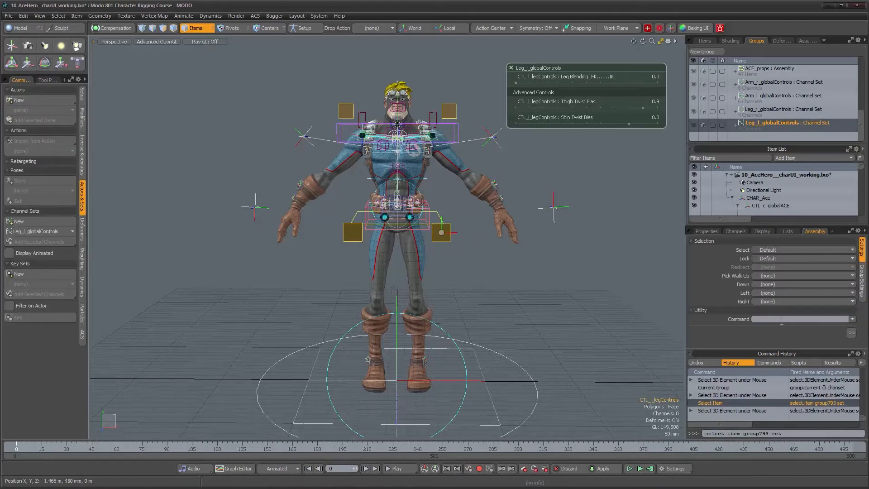
text(select.item group793 set)
key(Return)
click(511, 67)
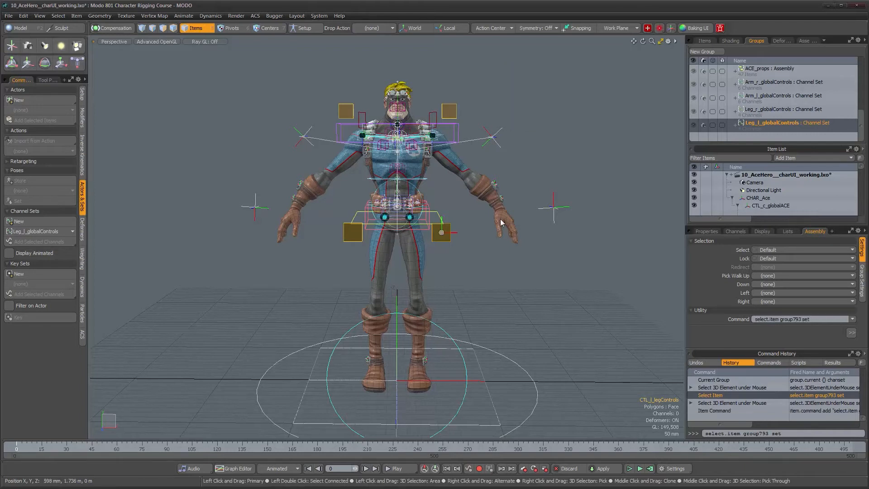
click(454, 247)
click(446, 241)
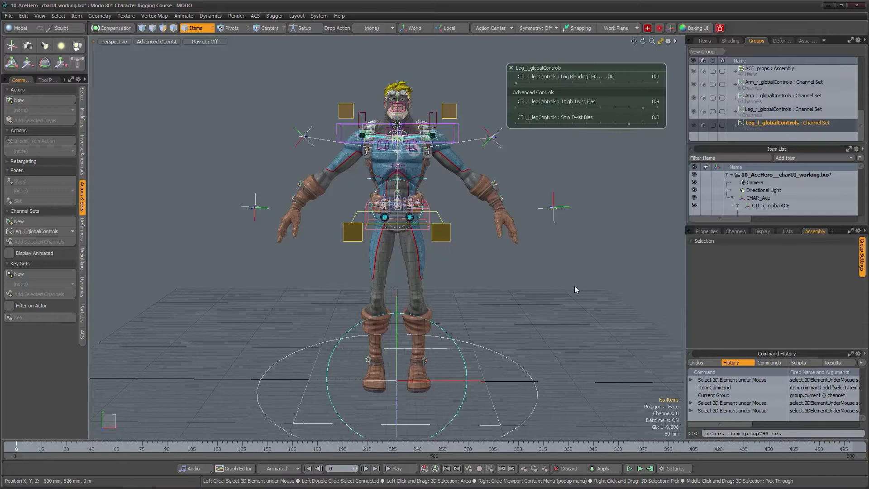
drag(780, 349, 784, 435)
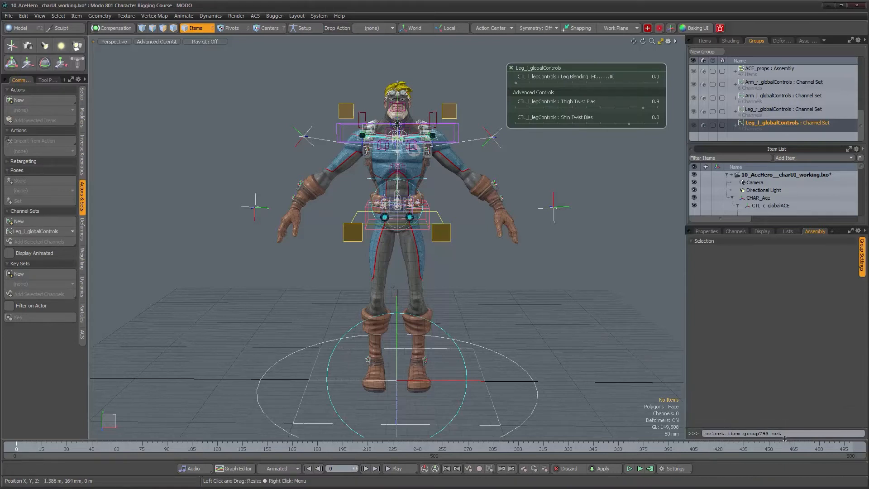
click(510, 67)
Step: Rename Locator_5 under GRP_c_rigControls as CTL_c_torsoAndHeadControls
alt+drag(336, 309, 453, 270)
scroll(412, 275, up, 3)
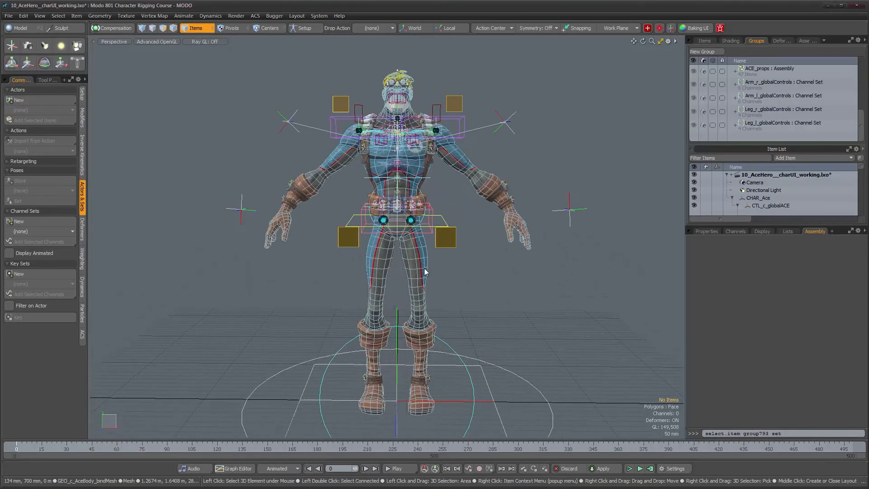
click(706, 232)
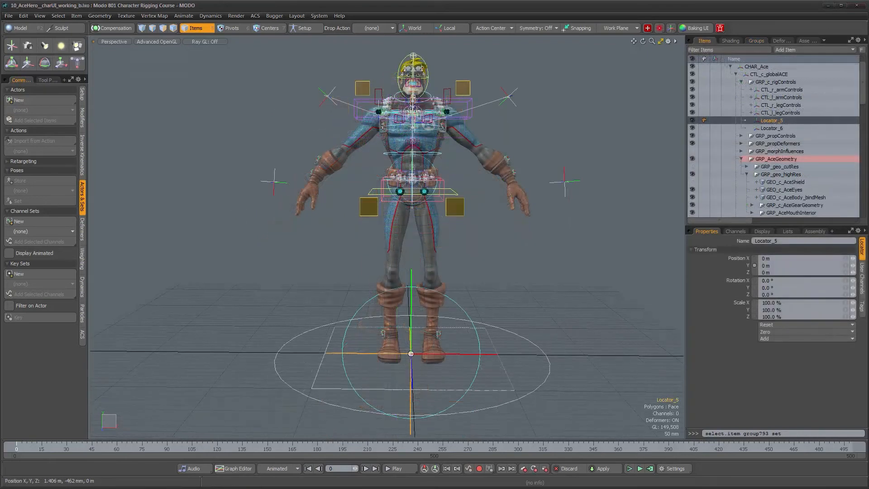
alt+drag(444, 346, 477, 304)
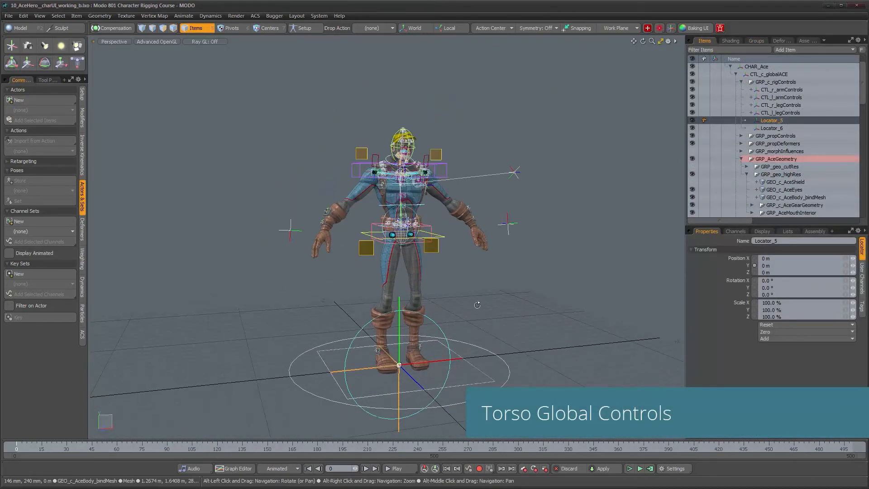
double_click(772, 120)
text(C)
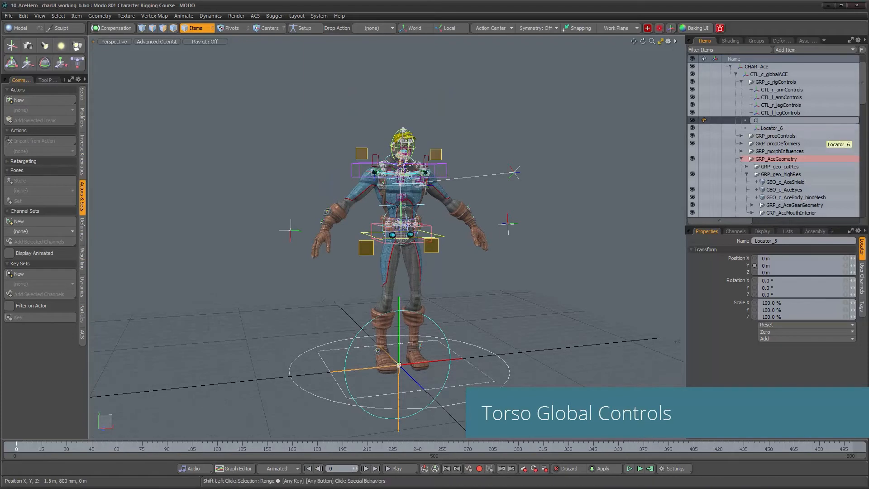
text(TL_c_torsoAnd)
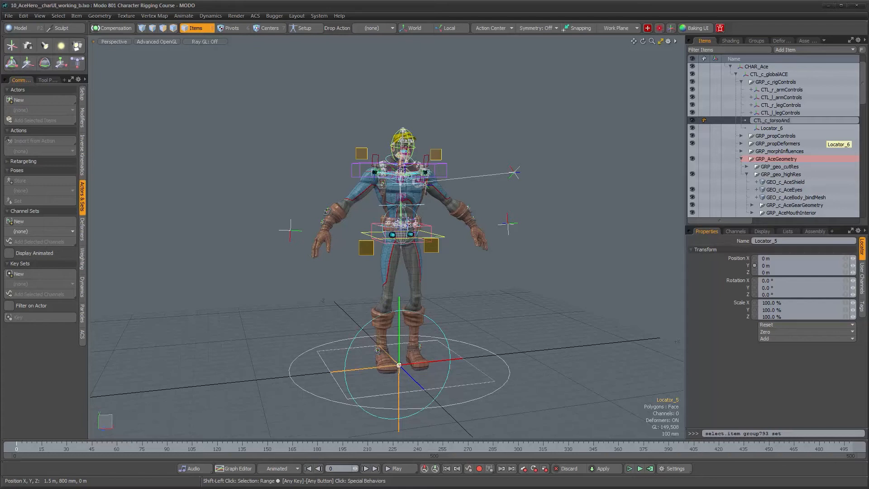
text(ls)
key(Return)
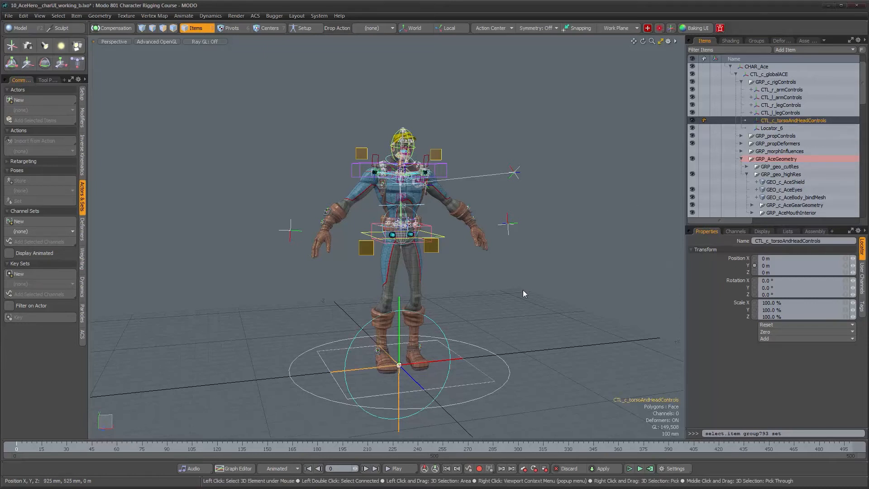
Step: Move the torso and head control straight up above the character's head, to about 1.745 m in Y
alt+drag(457, 280, 409, 83)
key(y)
ctrl+alt+drag(421, 150, 482, 208)
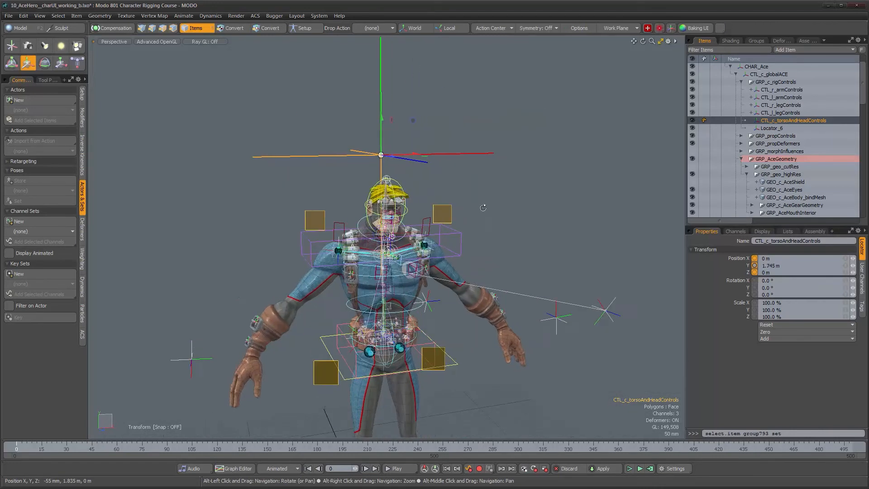
Step: Set the torso and head control's display shape to Custom, and check the view-aligned plane from different angles
click(764, 231)
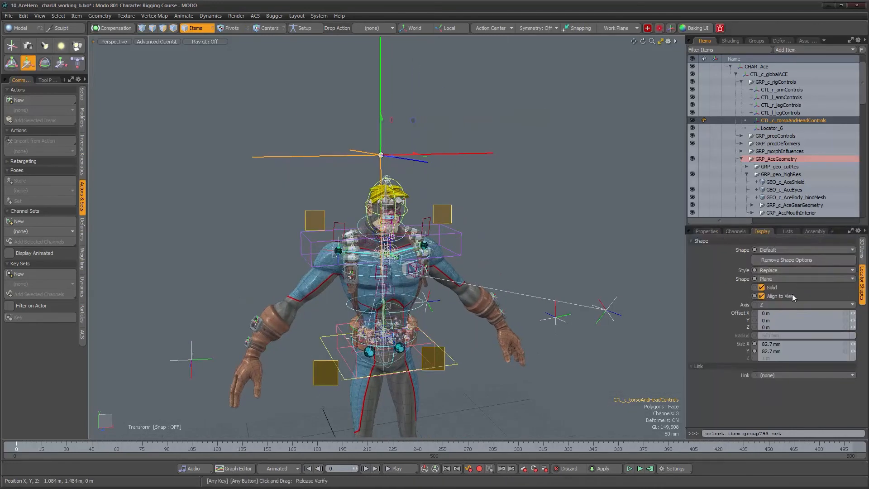
click(774, 250)
click(774, 258)
alt+drag(442, 193, 425, 240)
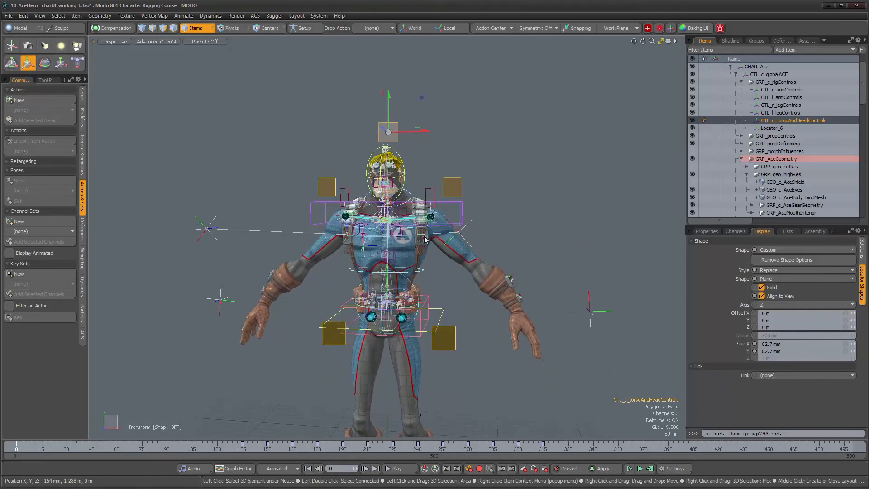
alt+drag(478, 218, 638, 224)
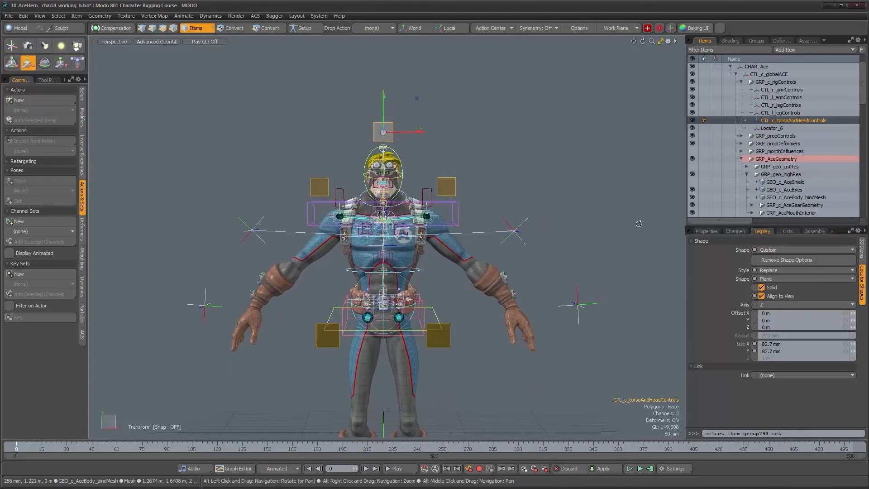
Step: Leave the Transform tool and reveal the ACE_Spine Rig schematic together with the 3D view of the character
scroll(514, 229, down, 1)
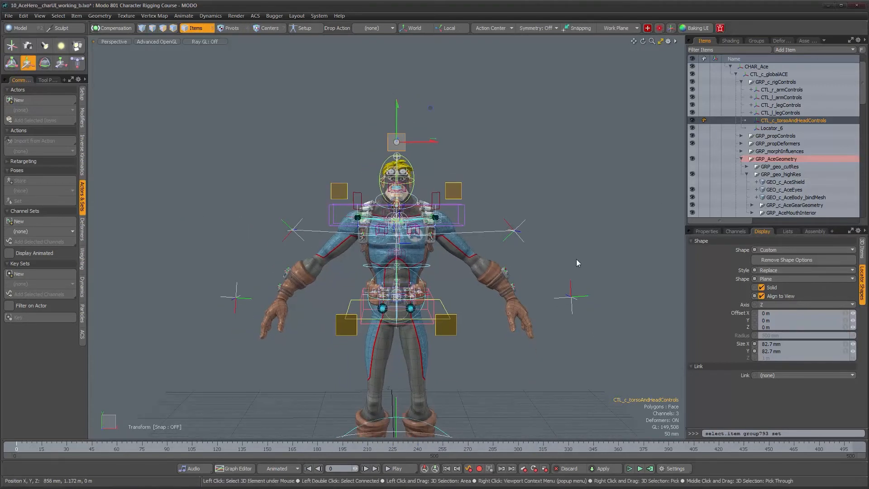
key(space)
scroll(457, 188, down, 1)
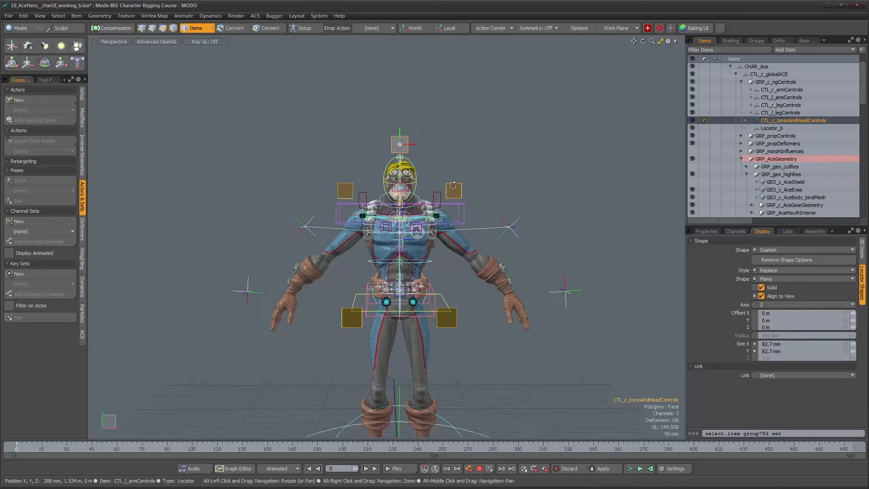
middle_click(449, 189)
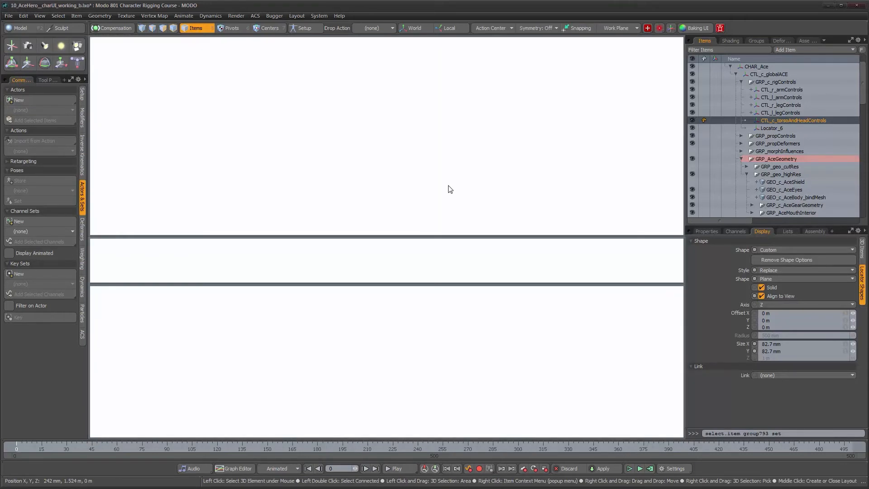
scroll(425, 324, down, 5)
Step: Examine the ACE_Spine Rig schematic for the spine bias and no-stretch weight math nodes and their connections
alt+drag(425, 323, 333, 311)
alt+drag(345, 348, 425, 394)
alt+right_drag(368, 346, 491, 347)
alt+drag(349, 289, 374, 319)
click(365, 280)
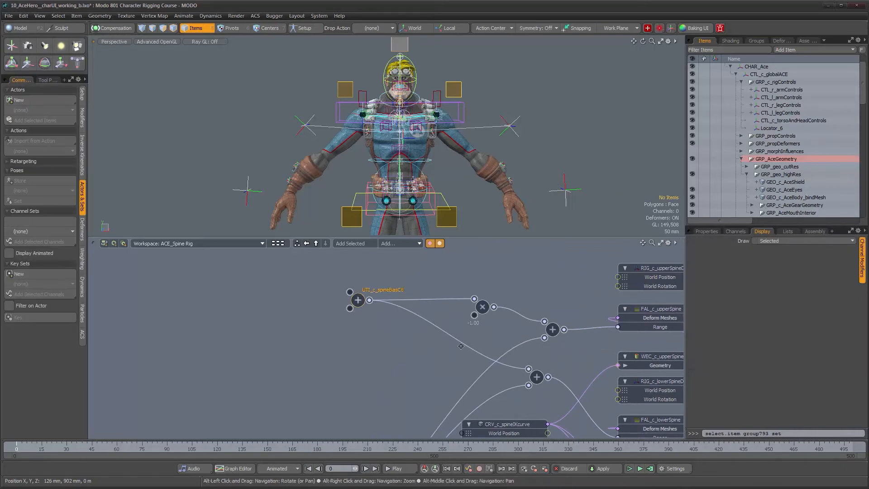
alt+right_drag(454, 347, 416, 342)
alt+drag(437, 359, 419, 347)
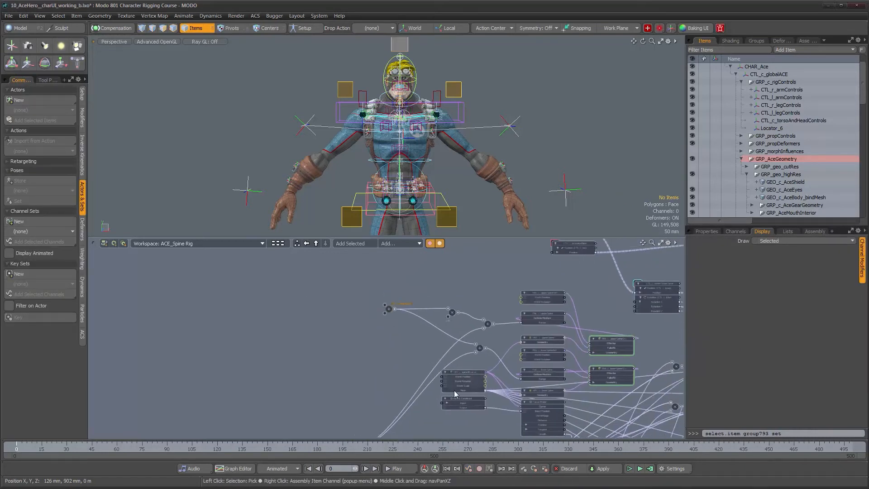
alt+drag(454, 390, 432, 339)
alt+right_drag(432, 338, 476, 348)
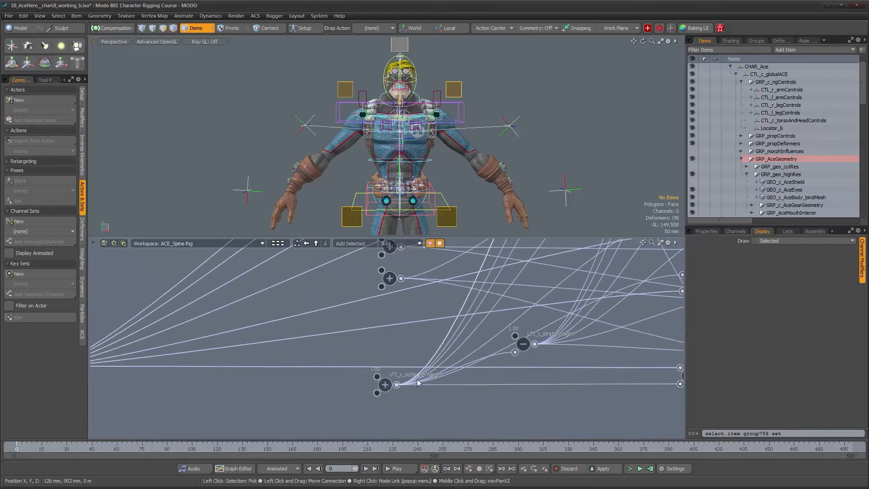
mouse_move(385, 385)
alt+right_down()
mouse_move(437, 382)
mouse_move(384, 383)
alt+right_up()
alt+drag(471, 342, 349, 318)
alt+drag(377, 247, 491, 342)
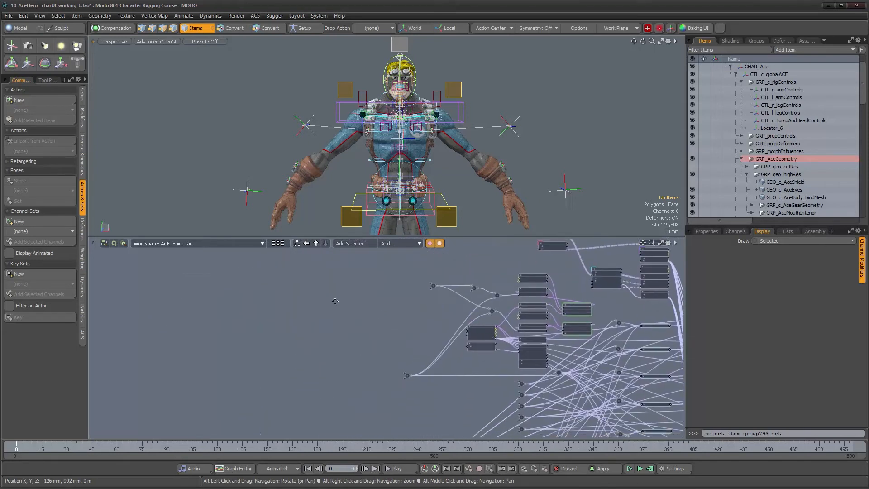
Step: Add a Float user channel named Torso Stretch to CTL_c_torsoAndHeadControls, with a minimum of 0.0 and a maximum of 1.0
click(706, 231)
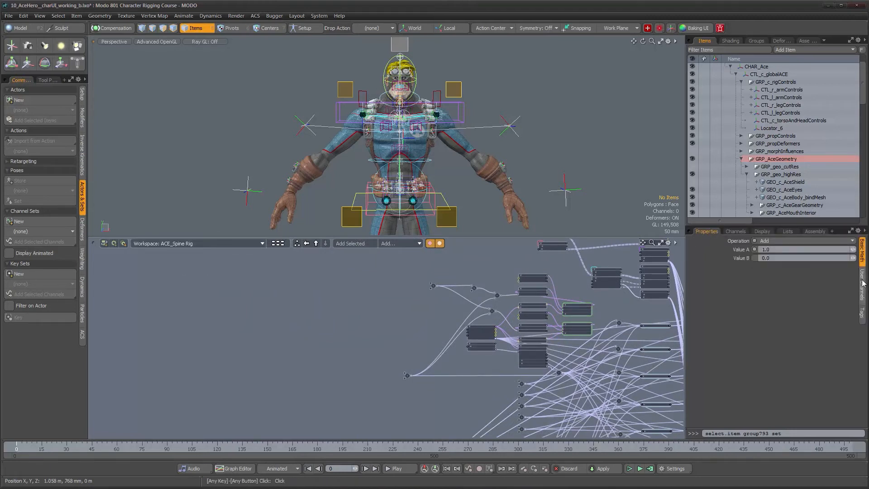
click(862, 283)
alt+drag(403, 68, 411, 64)
click(400, 49)
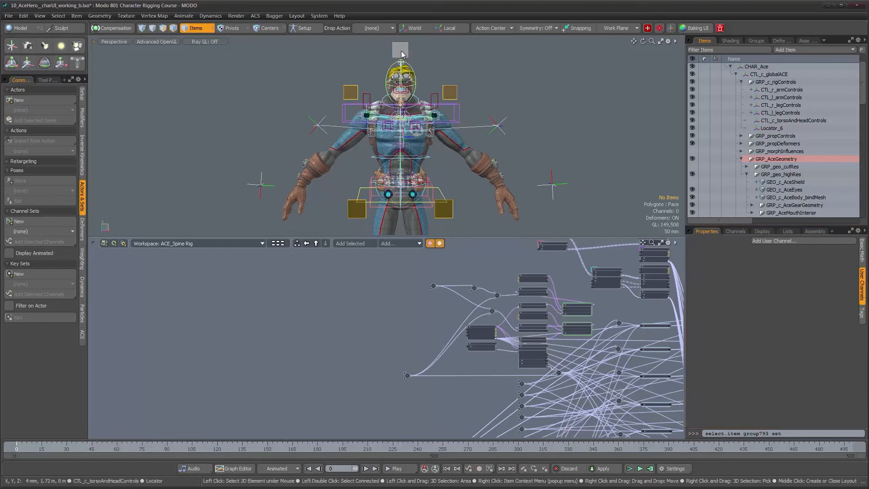
click(808, 242)
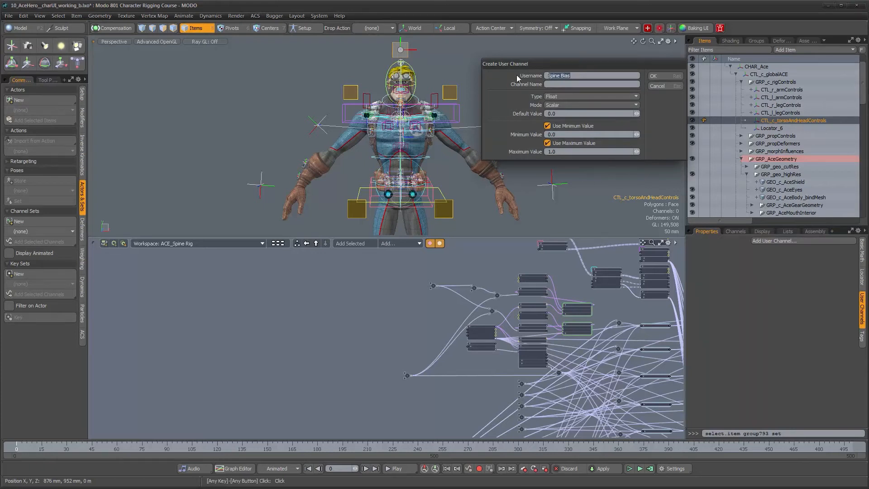
text(Torso Stretch)
key(Tab)
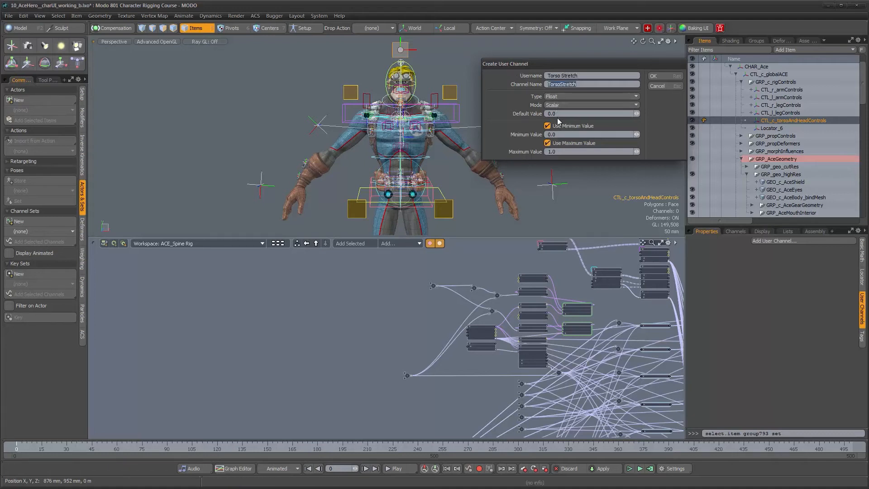
click(664, 77)
Step: Add a Float user channel named Spine Bias to the same control, with a minimum of -1.0 and a maximum of 1.0
click(769, 239)
text(SpineBias)
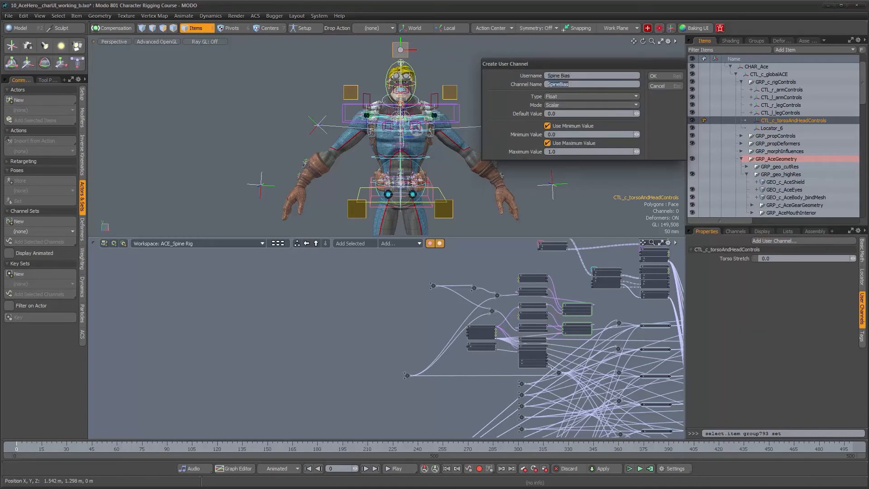
click(564, 132)
click(662, 77)
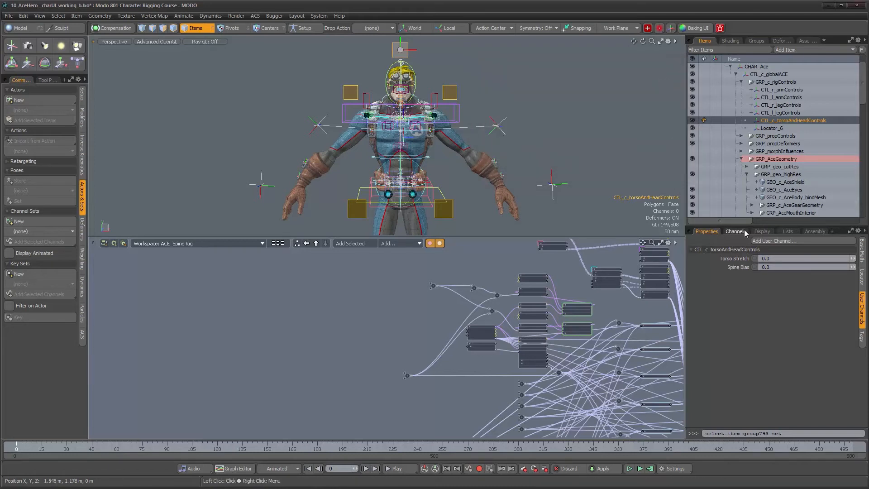
Step: Add a Divider user channel named Advanced Controls to the torso and head control
click(810, 241)
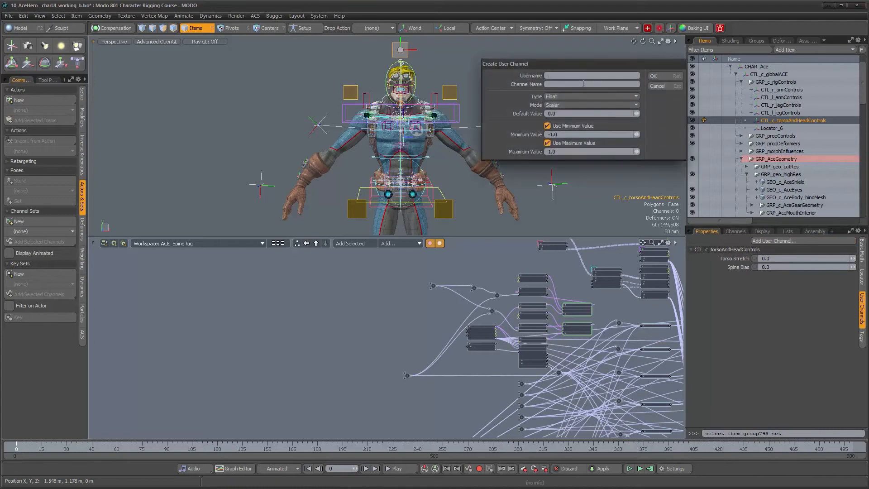
text(Advanced Controls)
key(Tab)
click(566, 97)
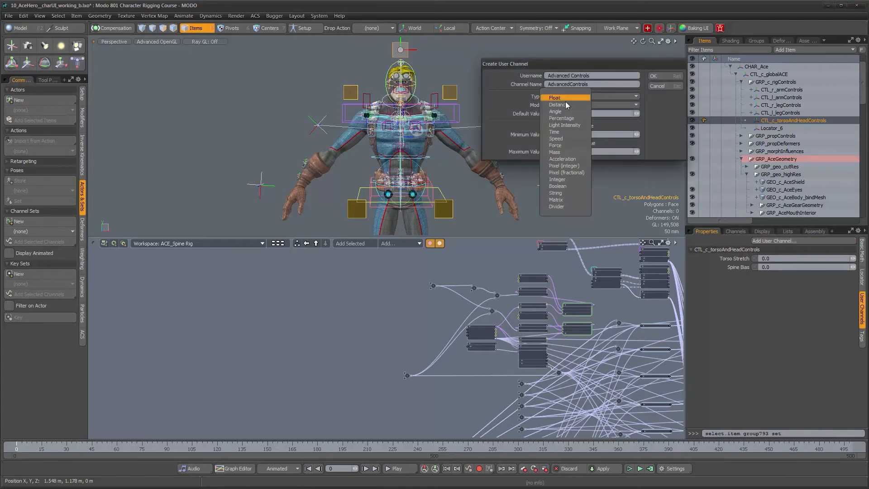
click(566, 205)
click(660, 76)
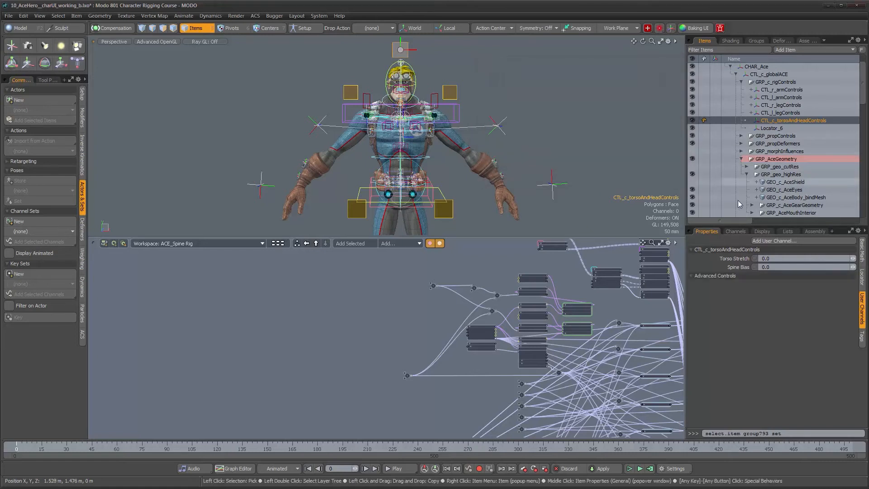
Step: Reorder the user channels so that the Advanced Controls divider sits between Torso Stretch and Spine Bias
click(735, 231)
scroll(799, 348, down, 5)
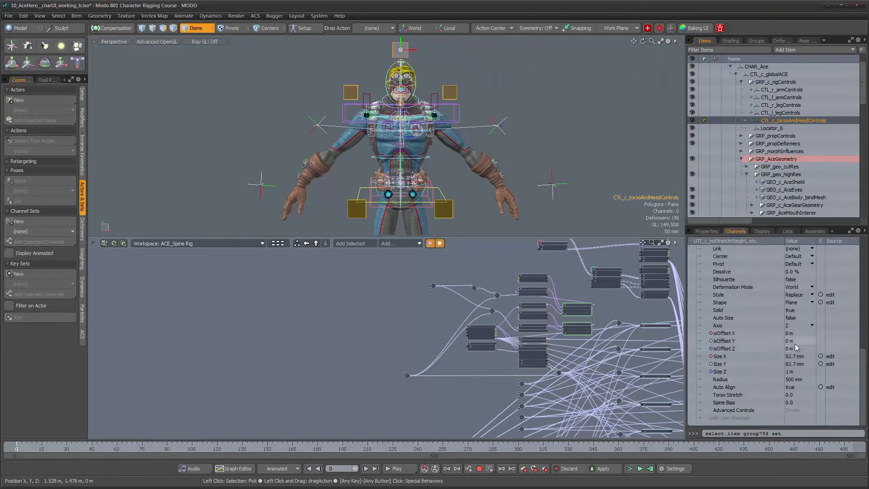
drag(729, 411, 730, 403)
click(706, 231)
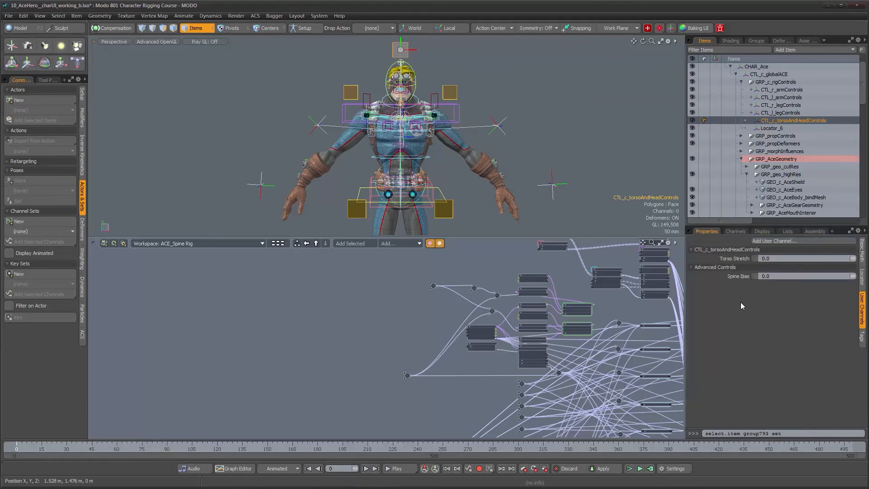
Step: Add CTL_c_torsoAndHeadControls to the spine rig schematic and connect its Spine Bias channel to the first input of the spine bias node
click(351, 243)
drag(410, 351, 329, 351)
alt+right_drag(329, 337, 427, 333)
alt+middle_drag(437, 317, 388, 354)
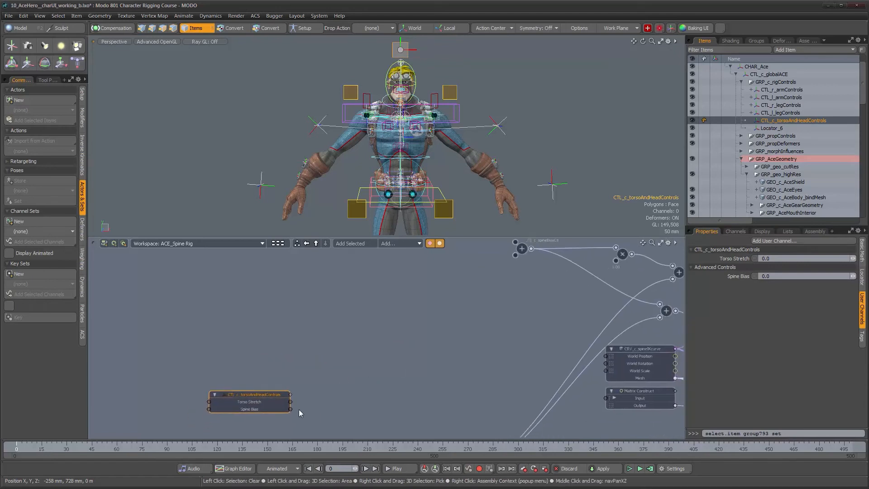
drag(297, 406, 515, 242)
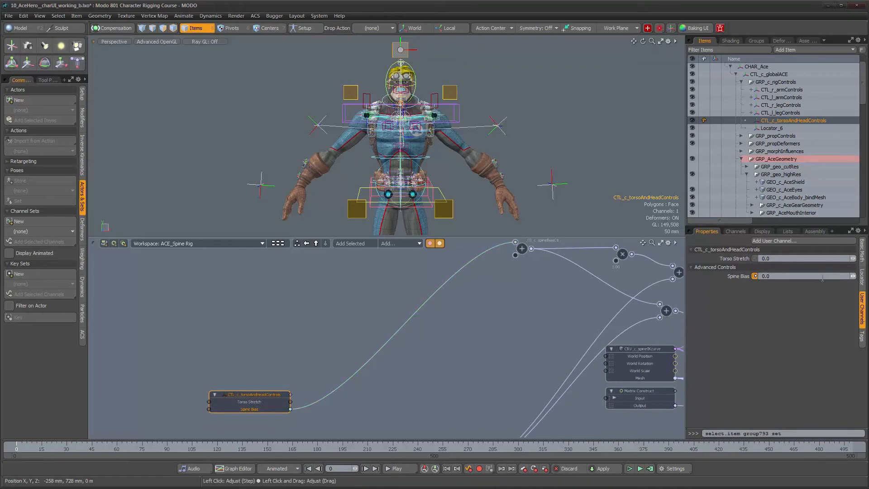
Step: Place the torso and head control's node just above the CTL_c_globalACE node in the schematic
alt+middle_drag(397, 402, 398, 367)
alt+right_drag(399, 367, 359, 367)
alt+middle_drag(410, 412, 360, 337)
drag(284, 284, 368, 297)
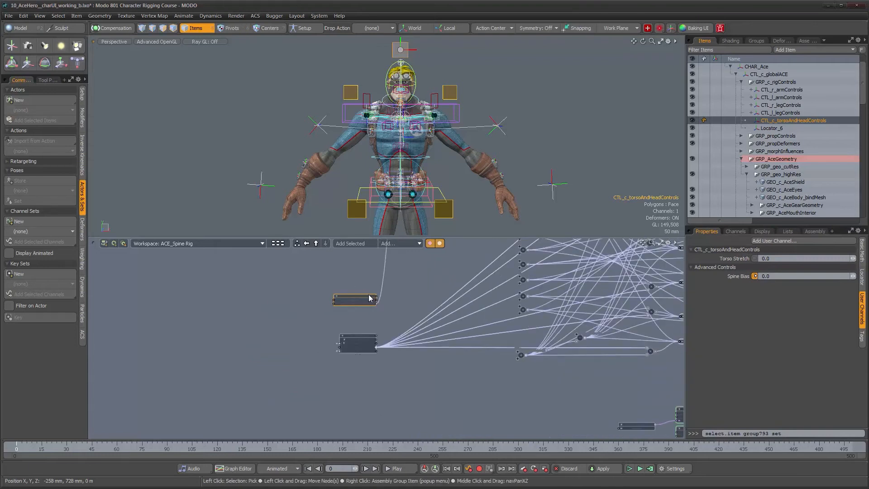
alt+right_drag(380, 307, 423, 357)
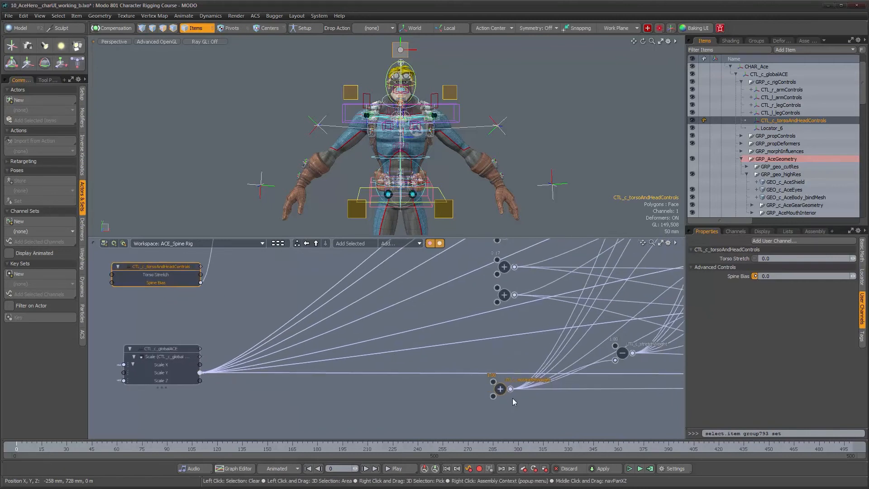
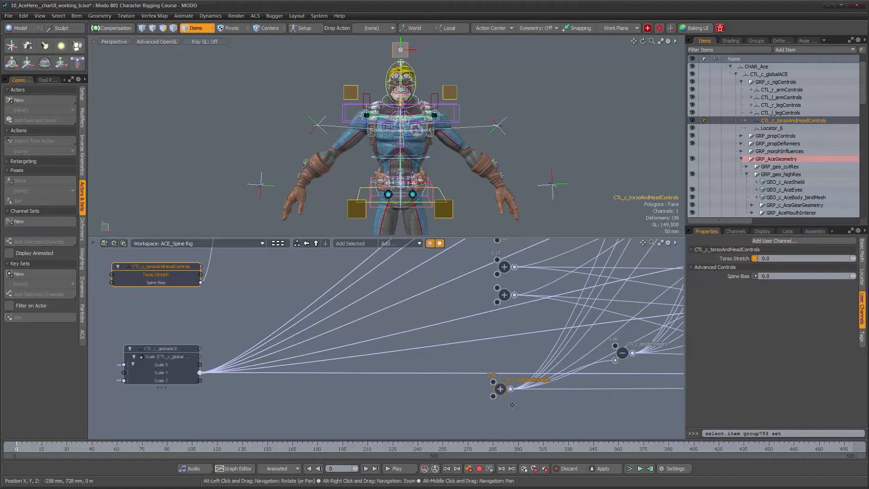
Step: Move the CTL_c_shoulders control sideways and slightly up to bend the torso into a test pose
scroll(500, 389, down, 3)
alt+drag(497, 397, 473, 413)
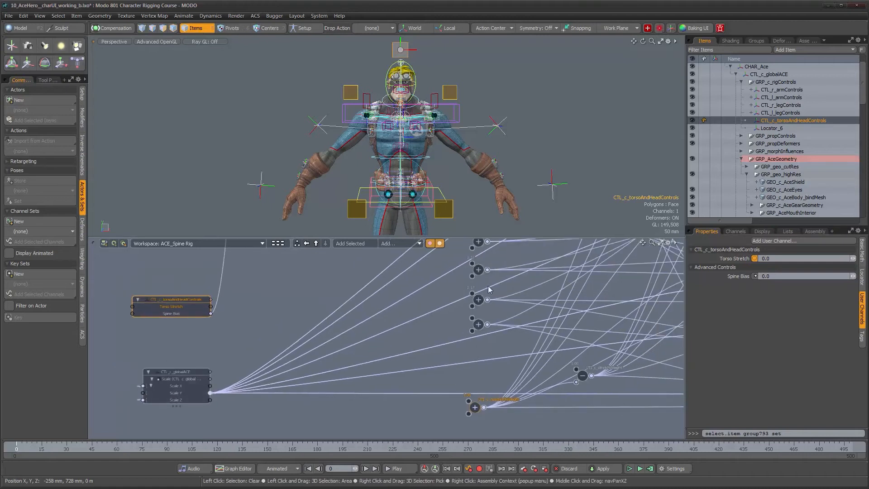
scroll(446, 158, down, 2)
alt+drag(446, 158, 442, 160)
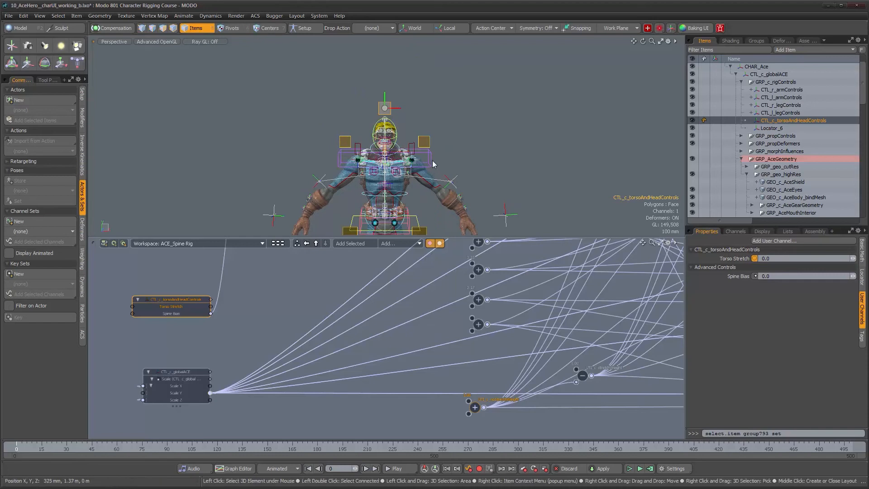
click(432, 160)
drag(421, 124, 460, 107)
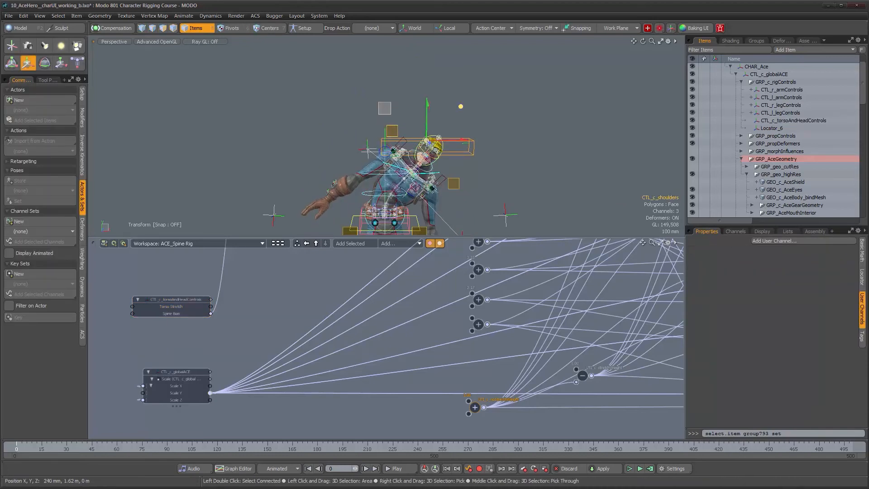
key(q)
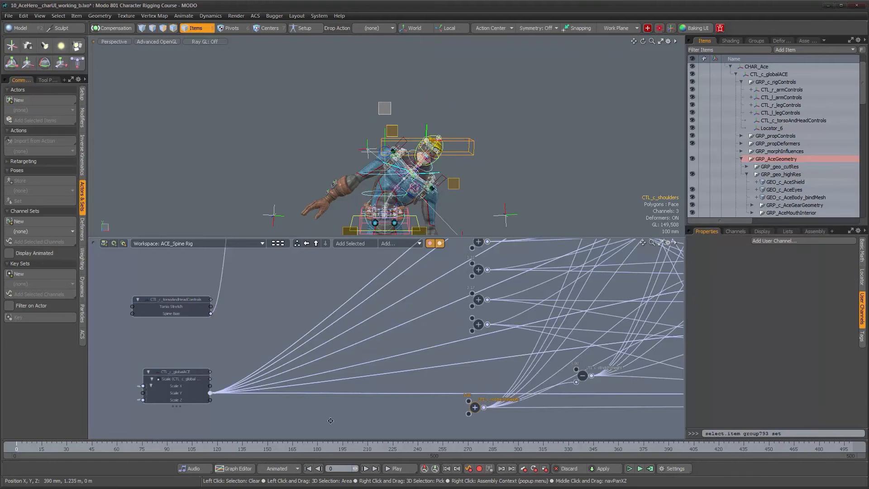
Step: Add a Subtract math channel modifier to the spine rig schematic
scroll(357, 382, up, 2)
alt+drag(357, 382, 365, 381)
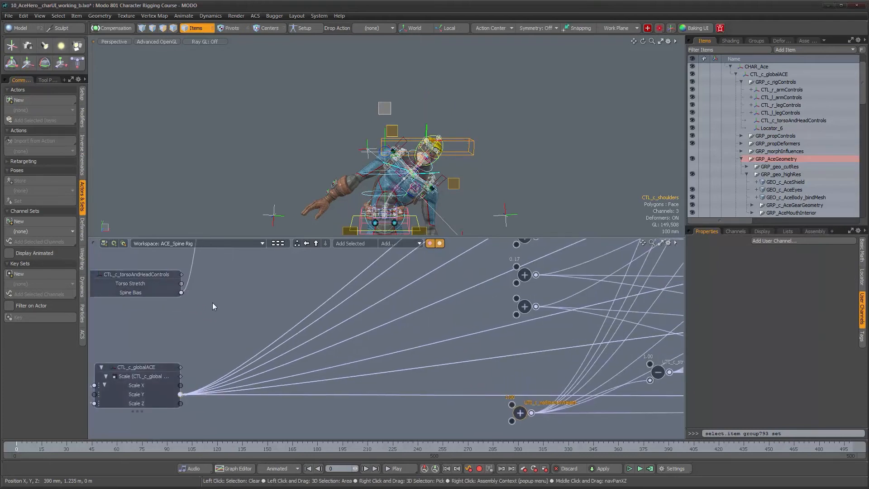
click(284, 289)
click(398, 245)
mouse_move(460, 247)
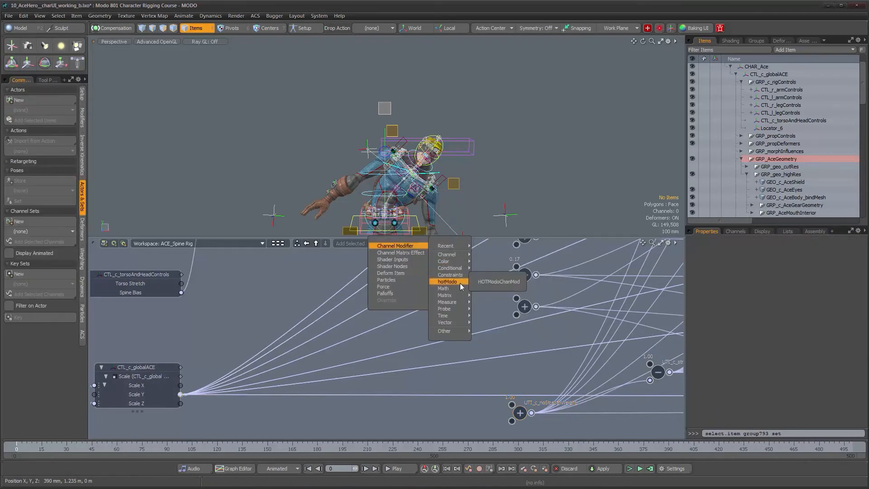
mouse_move(461, 289)
click(515, 336)
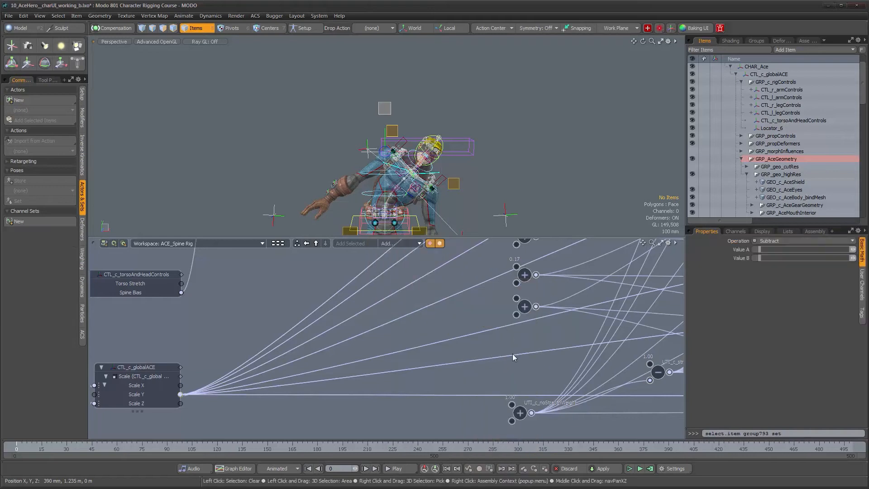
Step: Place the Subtract node beside the control, with Value A at 1.0, and wire Torso Stretch through Value B into the no-stretch weight node's first input
drag(366, 317, 289, 283)
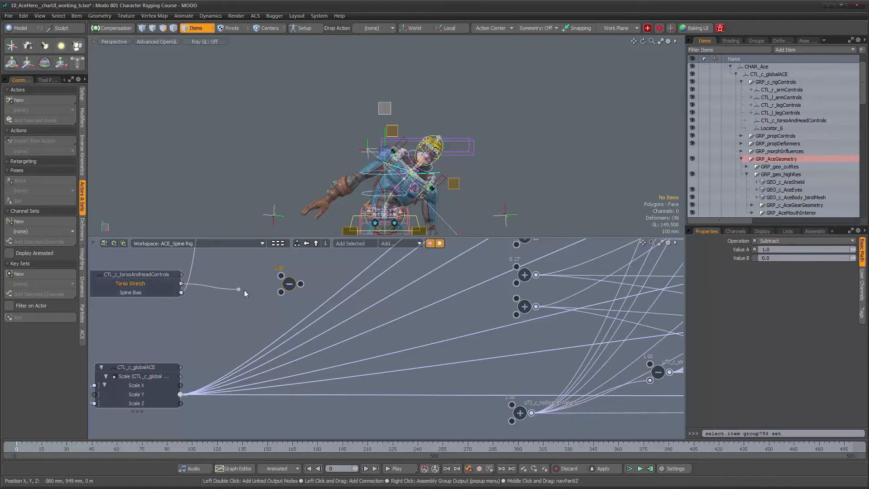
drag(282, 295, 281, 292)
drag(401, 369, 511, 404)
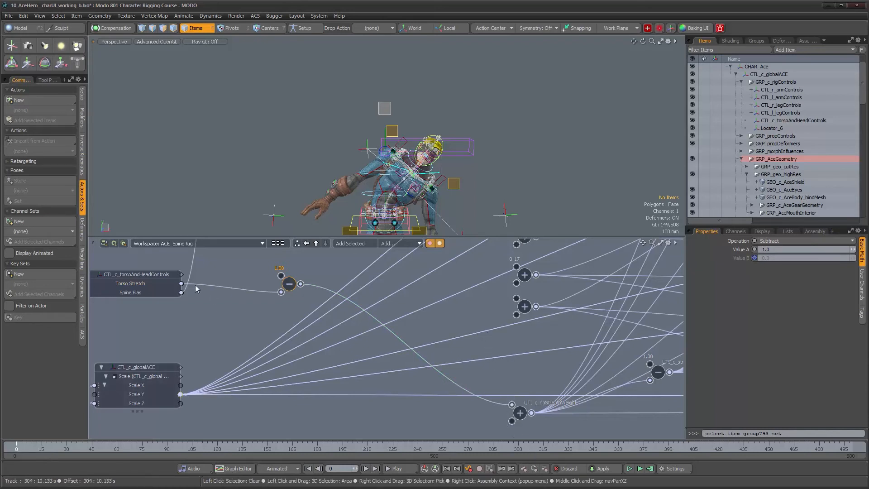
Step: Test the stretch by setting Torso Stretch on the torso and head control to 1.0
click(155, 275)
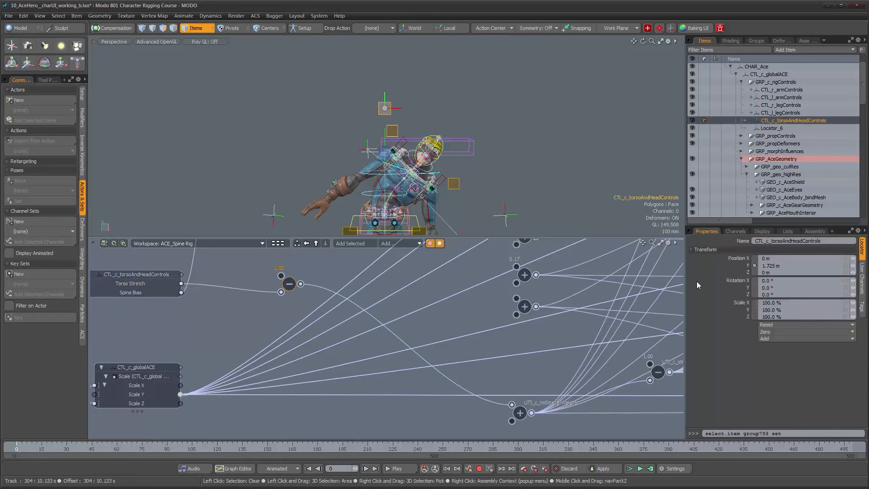
click(862, 276)
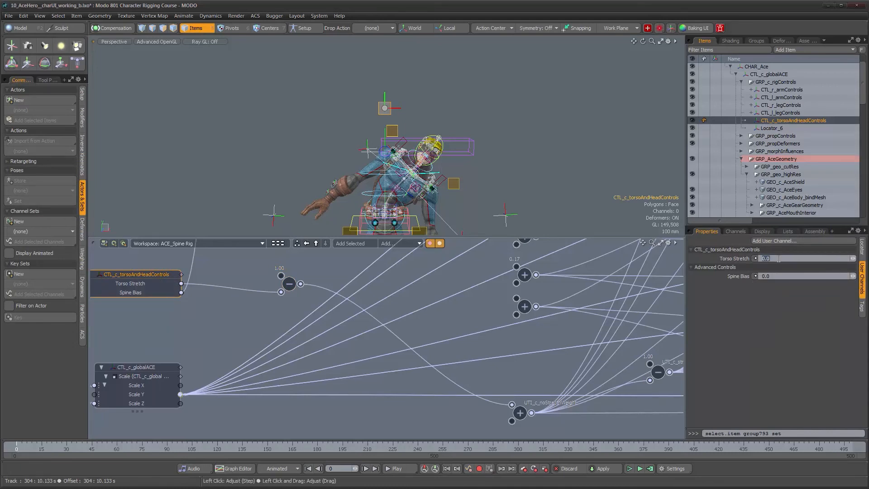
drag(852, 259, 862, 259)
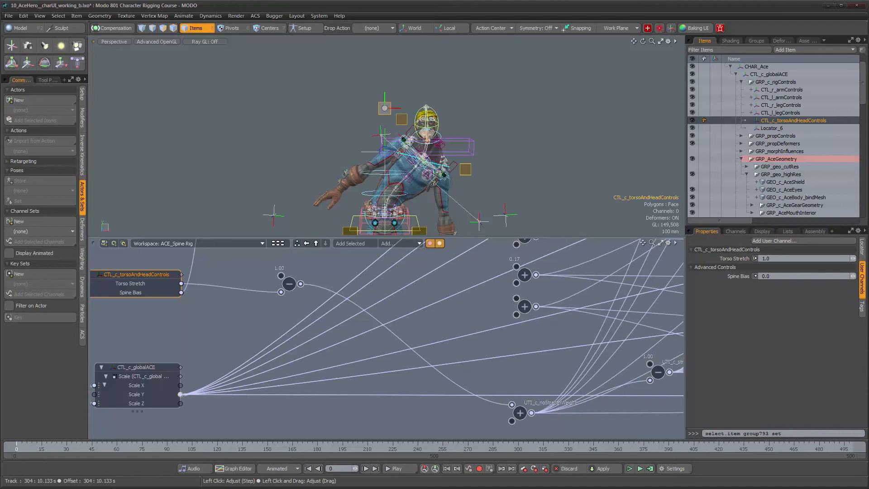
Step: Examine the bent torso's deformation with the stretch enabled and the overall layout of the spine rig schematic
alt+right_drag(413, 176, 455, 169)
alt+middle_drag(455, 169, 451, 152)
alt+right_drag(451, 152, 407, 168)
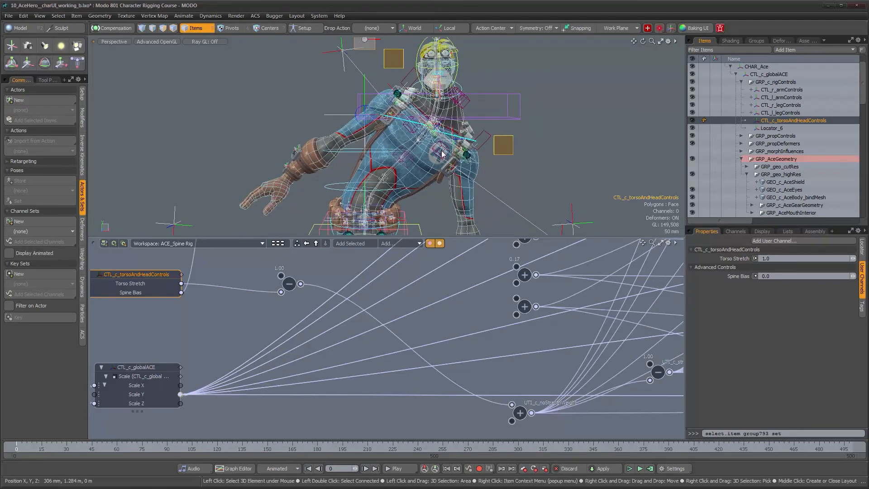
alt+drag(407, 169, 470, 189)
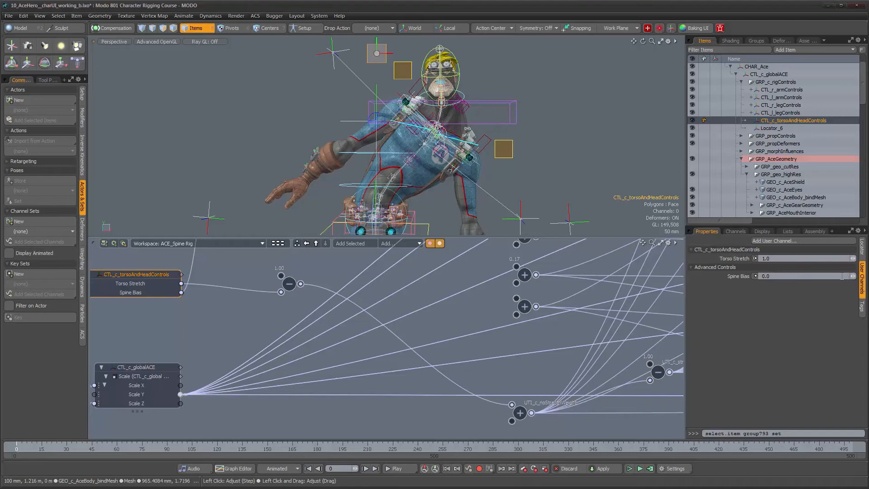
drag(852, 276, 852, 276)
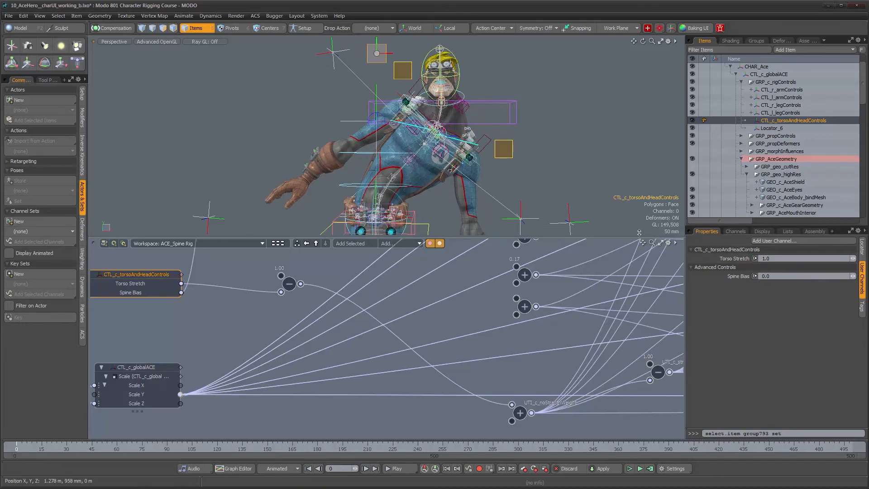
alt+drag(352, 151, 422, 172)
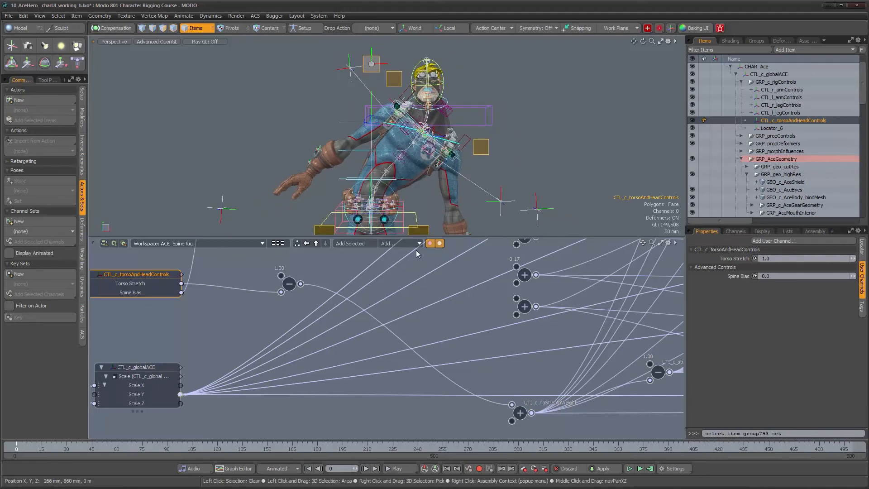
scroll(441, 312, down, 5)
alt+drag(440, 312, 299, 347)
alt+drag(425, 289, 452, 347)
drag(264, 399, 202, 399)
alt+scroll(473, 383, down, 3)
alt+drag(475, 382, 380, 377)
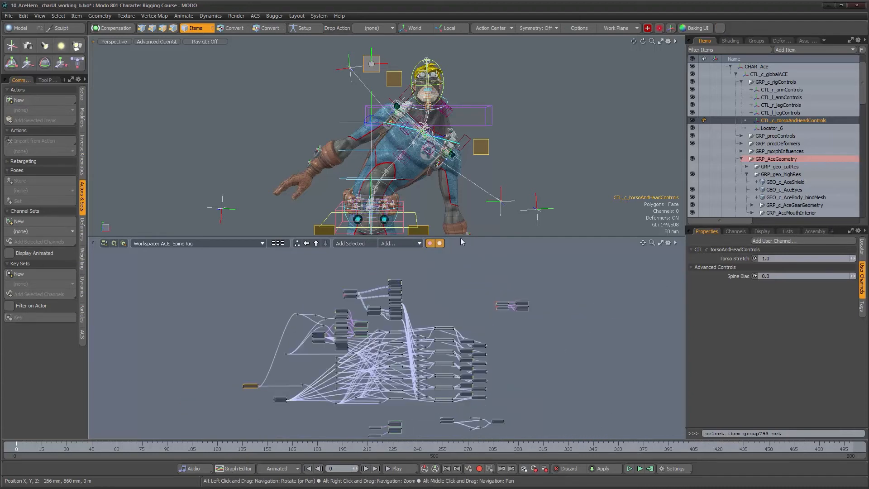
Step: Reset the transform of the CTL_c_shoulders control to return the torso to its rest pose
click(471, 124)
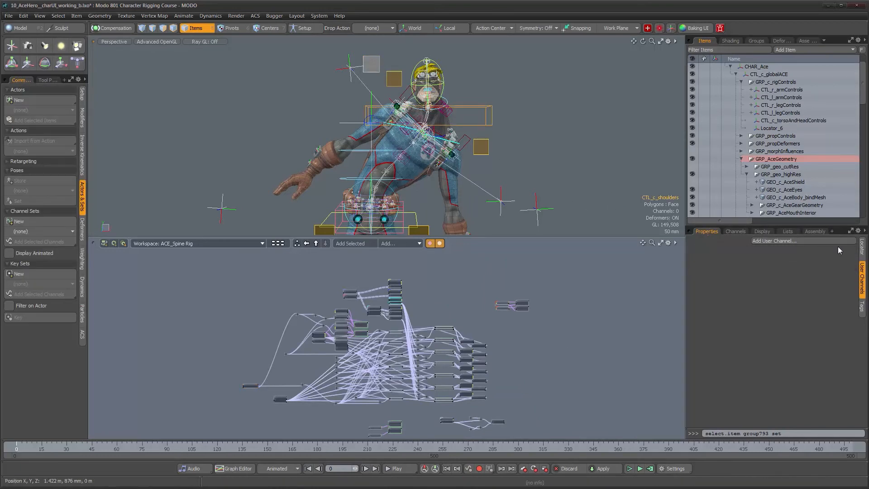
click(861, 248)
click(792, 332)
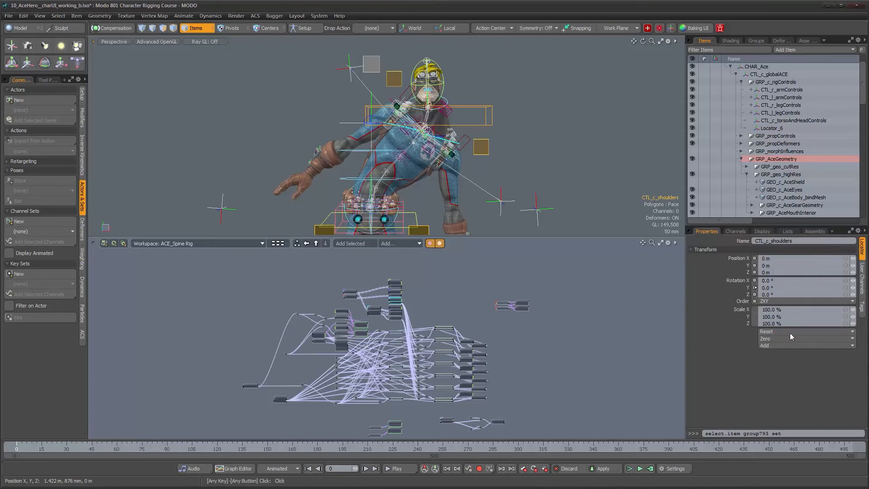
click(790, 333)
Step: Select the CTL_c_torsoAndHeadControls control and examine the neck and upper spine joints up close in a maximised viewport
mouse_move(394, 91)
alt+mouse_down()
mouse_move(343, 90)
mouse_move(395, 90)
alt+mouse_up()
click(376, 68)
alt+drag(380, 141, 447, 136)
scroll(459, 136, up, 10)
scroll(443, 135, down, 5)
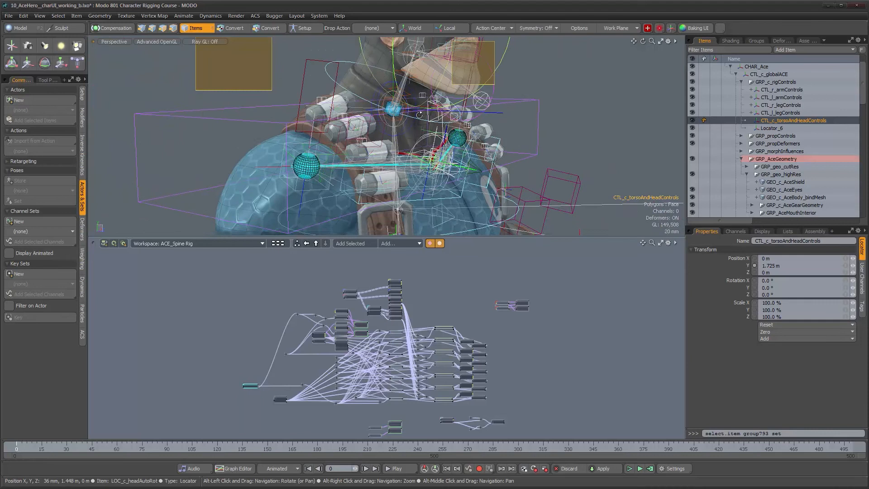
alt+shift+drag(419, 111, 406, 170)
scroll(403, 163, down, 5)
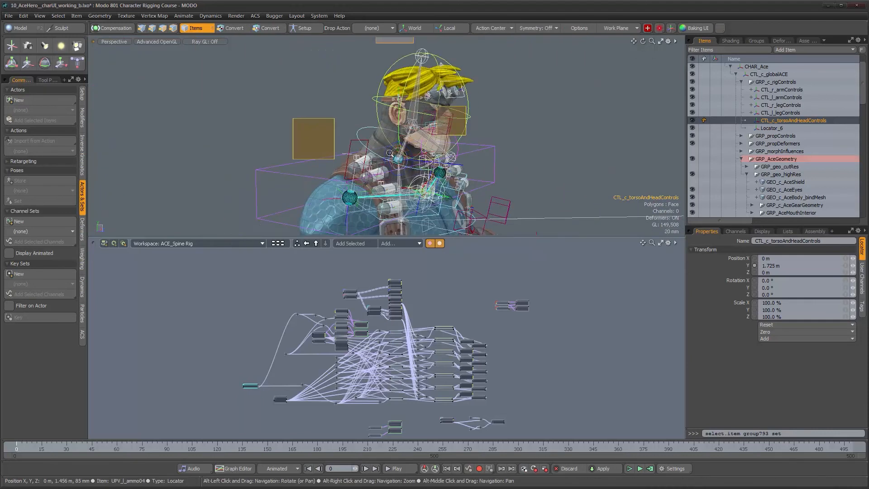
alt+right_drag(400, 158, 415, 163)
alt+drag(440, 176, 427, 177)
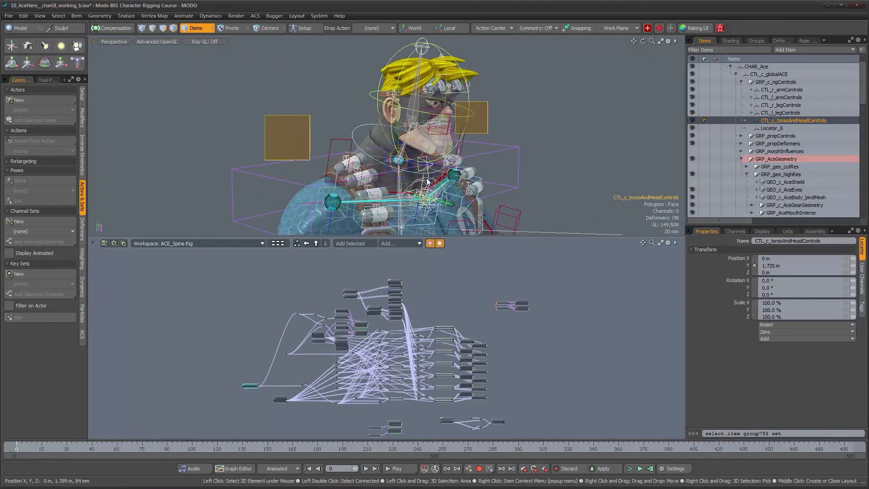
key(0)
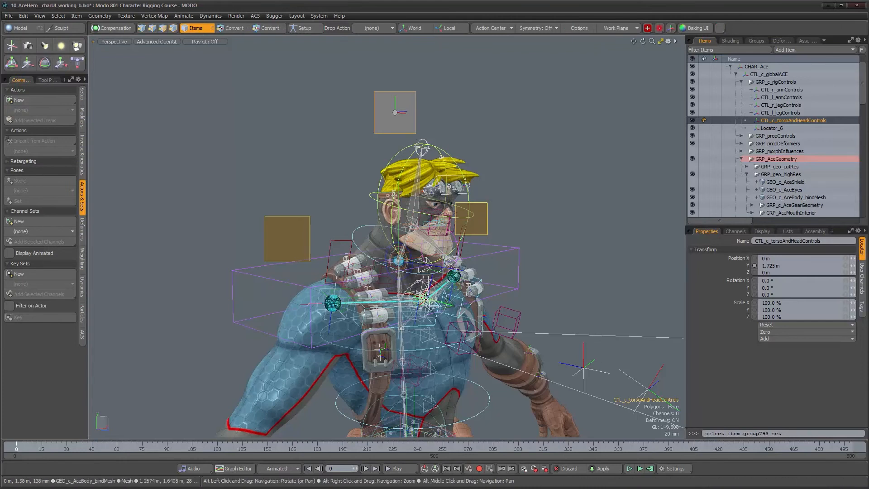
alt+drag(428, 218, 438, 292)
alt+right_drag(439, 292, 478, 290)
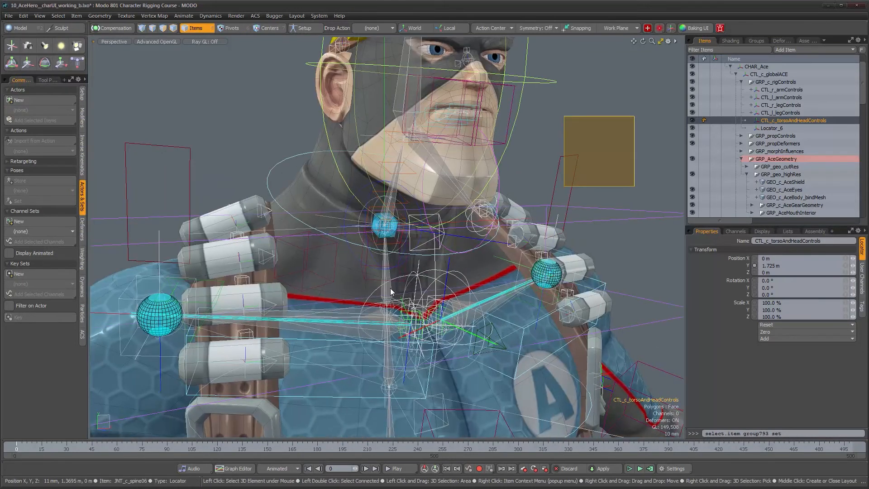
Step: Locate the JNT_c_spine07 joint at the base of the neck by expanding the hierarchy below JNT_c_spine06
click(390, 288)
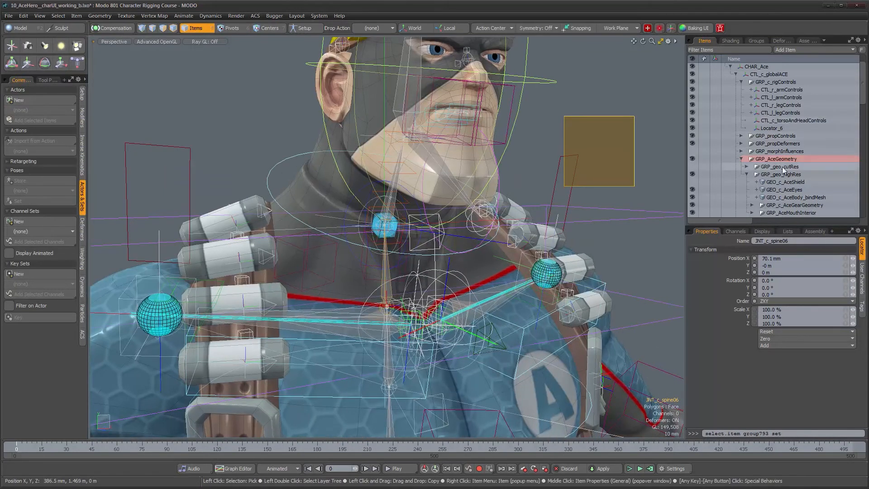
scroll(807, 186, down, 10)
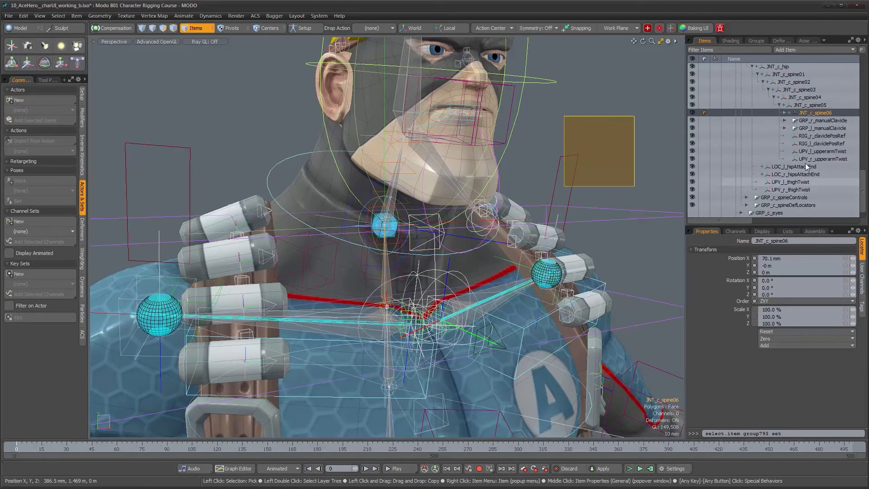
click(784, 113)
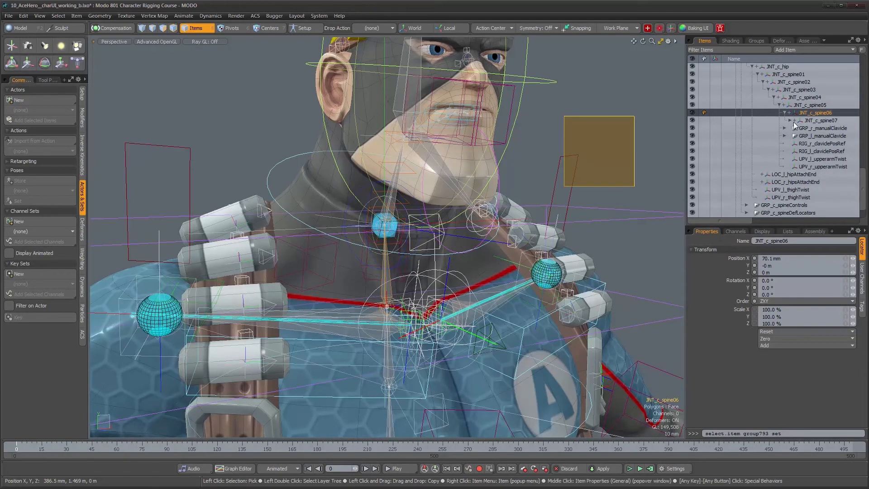
click(790, 121)
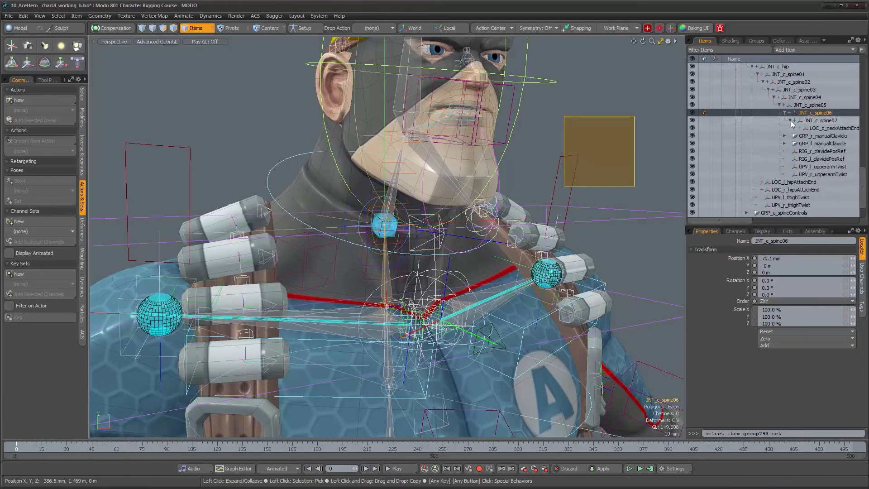
click(843, 129)
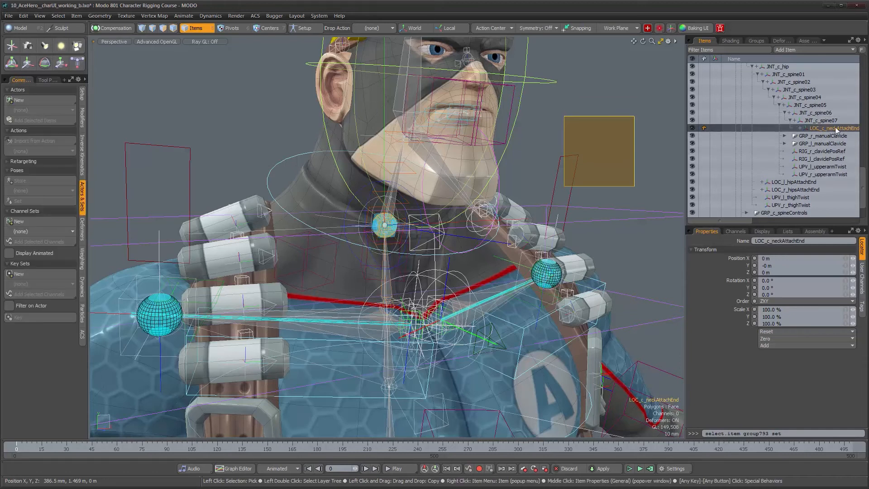
alt+drag(511, 236, 465, 240)
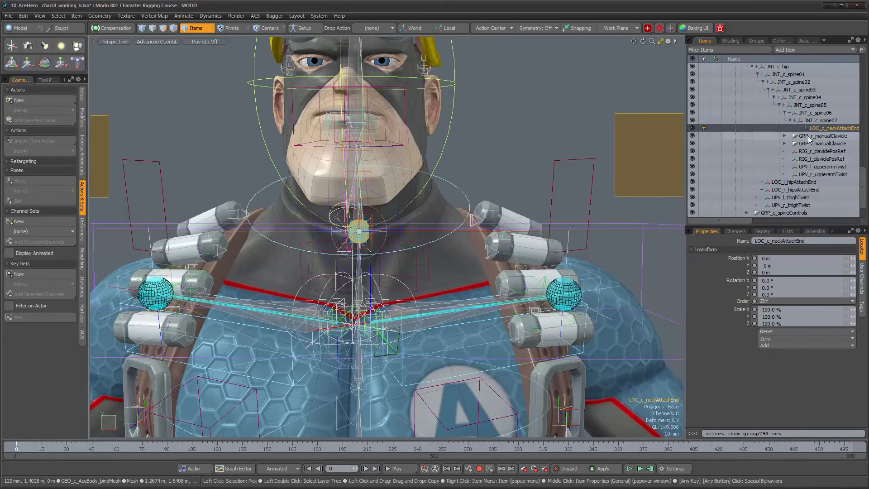
click(819, 120)
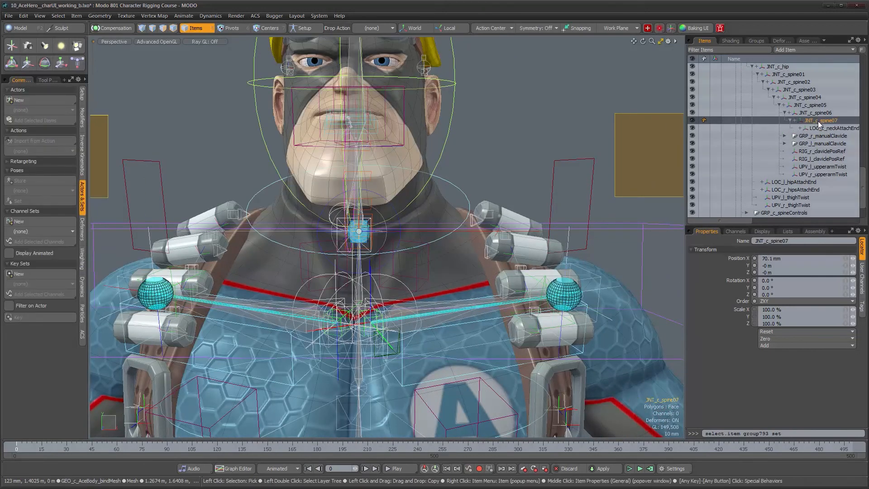
Step: In Setup mode with Compensation enabled, dynamically parent CTL_c_torsoAndHeadControls to JNT_c_spine07, then turn both modes off
alt+drag(390, 252, 390, 286)
alt+right_drag(390, 286, 358, 235)
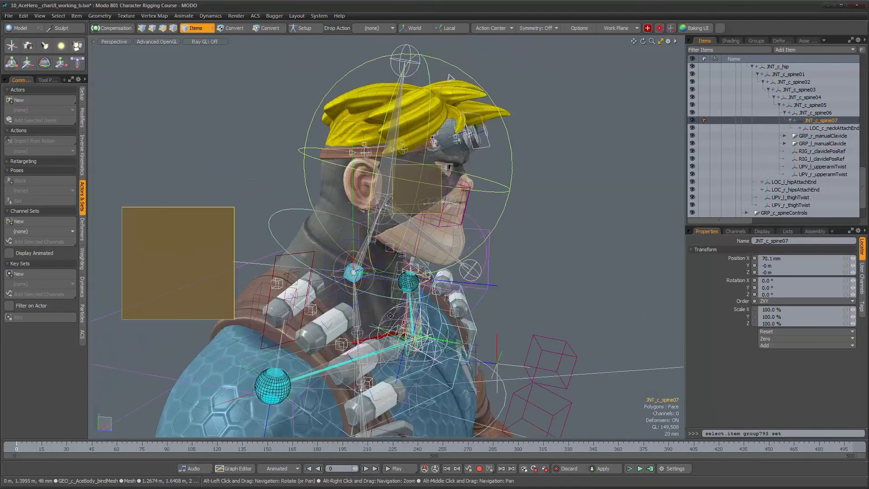
alt+middle_drag(371, 72, 357, 120)
alt+drag(358, 120, 345, 96)
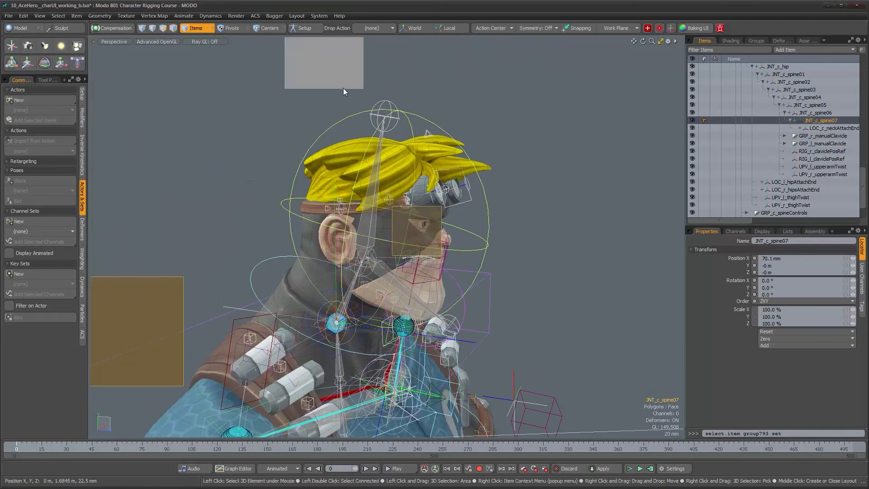
click(343, 88)
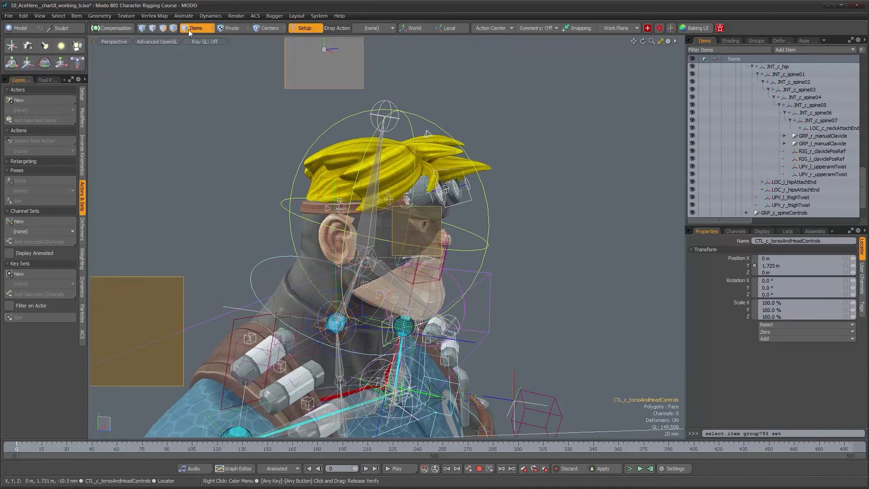
click(107, 29)
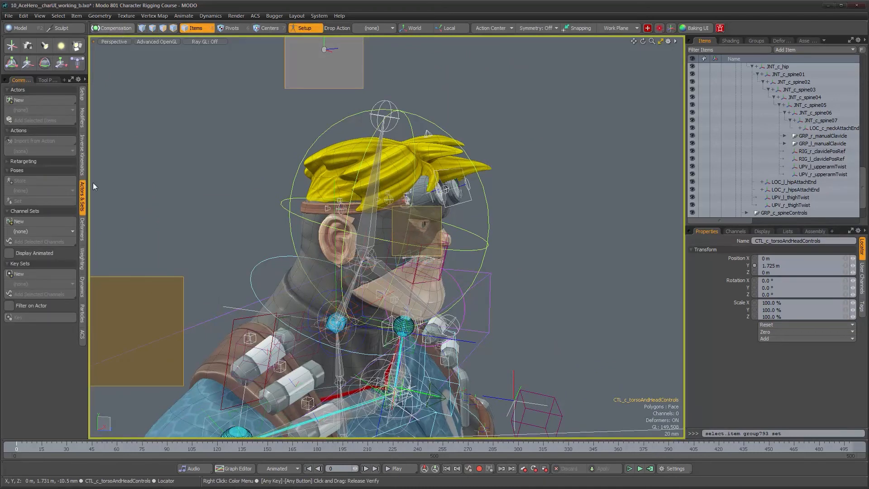
click(83, 122)
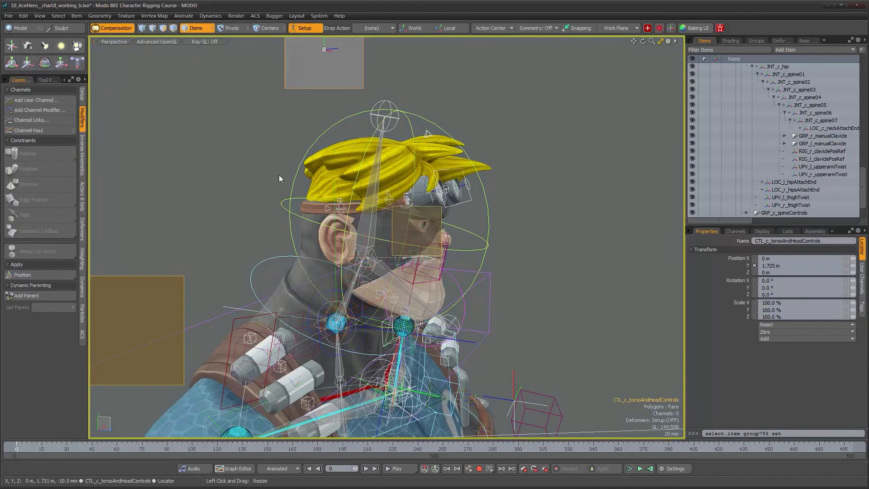
ctrl+click(823, 121)
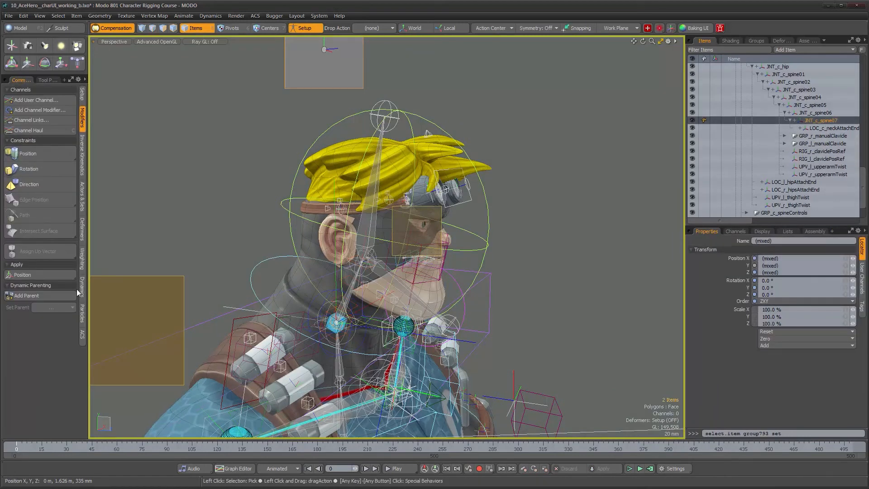
click(44, 297)
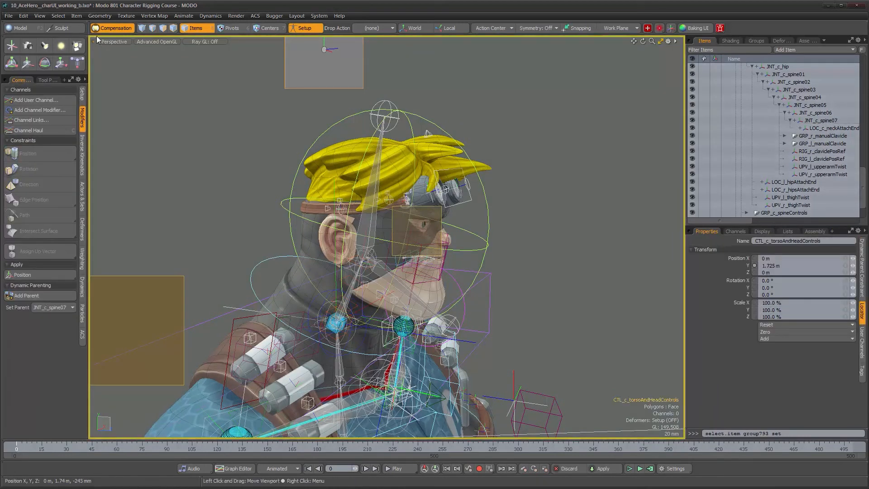
click(115, 29)
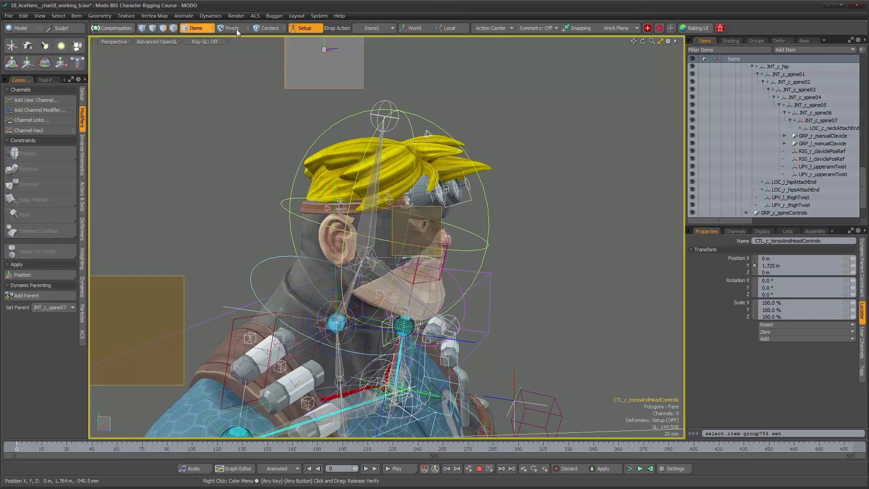
click(315, 29)
Step: Add draw options to the torso and head control and set both its fill and wireframe to User
alt+drag(361, 257, 407, 210)
scroll(454, 259, down, 4)
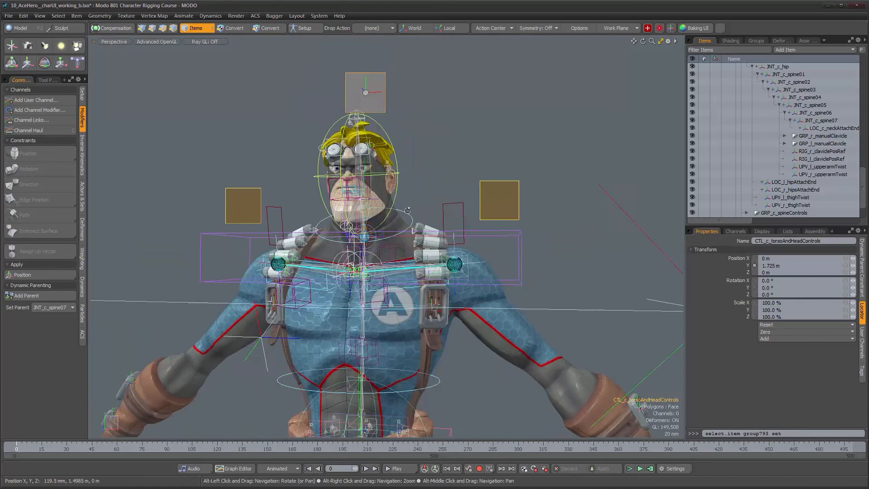
scroll(407, 210, down, 3)
click(762, 231)
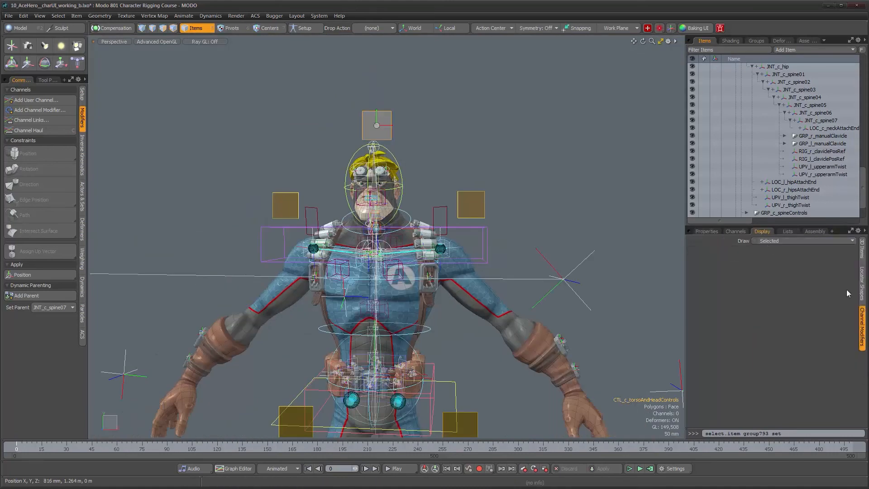
click(861, 248)
click(777, 286)
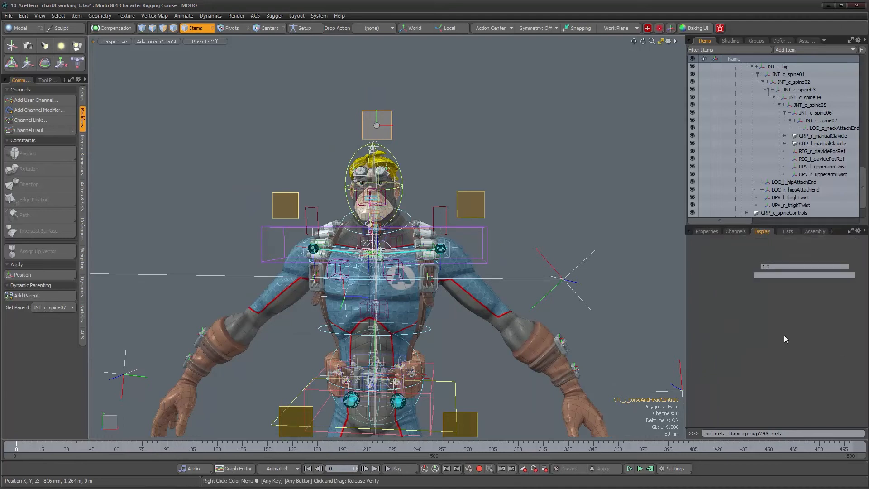
click(784, 370)
click(783, 376)
click(805, 351)
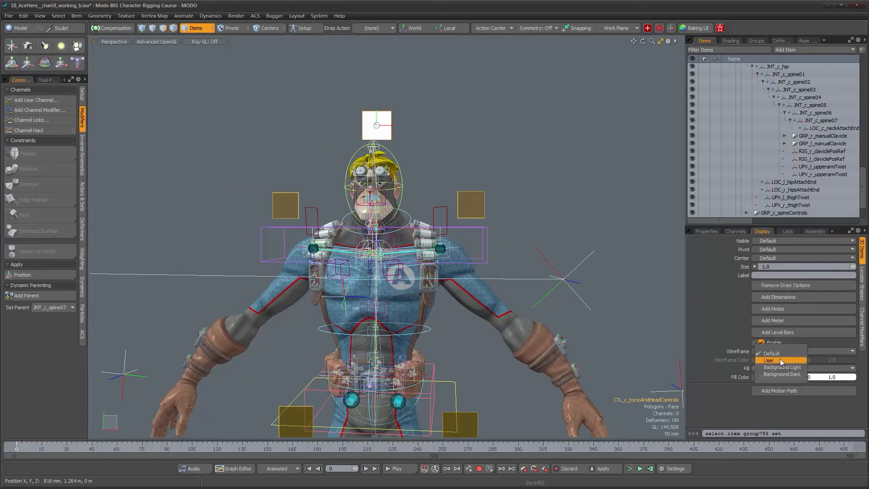
click(774, 358)
Step: Set the control's fill color to dark yellow (0.35, 0.31, 0.08) and its wireframe color to yellow, then deselect it
click(782, 377)
drag(564, 294, 567, 283)
drag(521, 388, 512, 391)
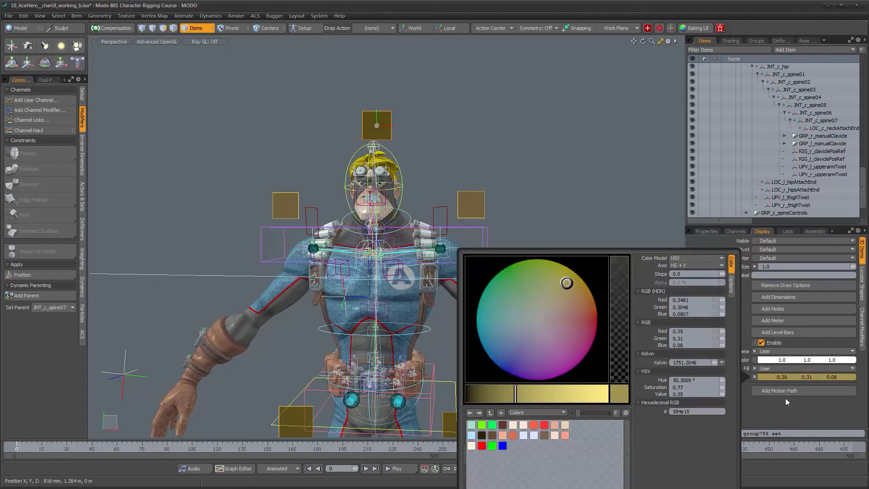
click(794, 360)
drag(569, 271, 566, 265)
click(560, 191)
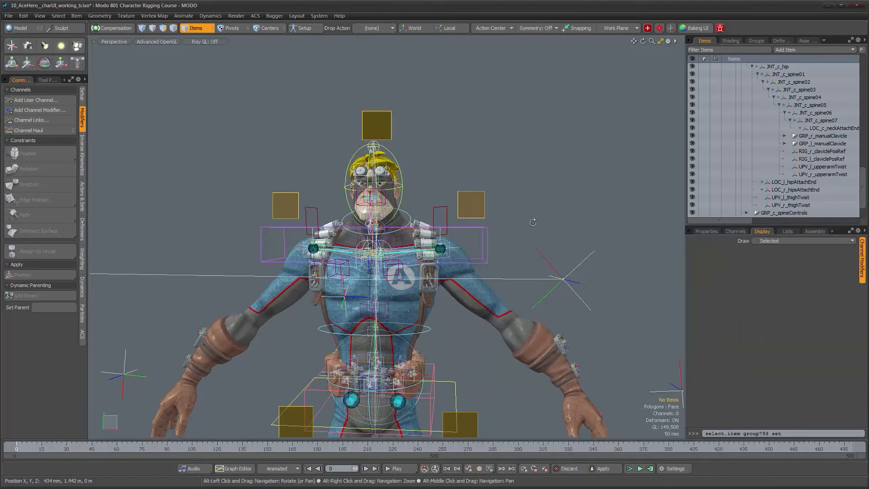
scroll(560, 213, down, 5)
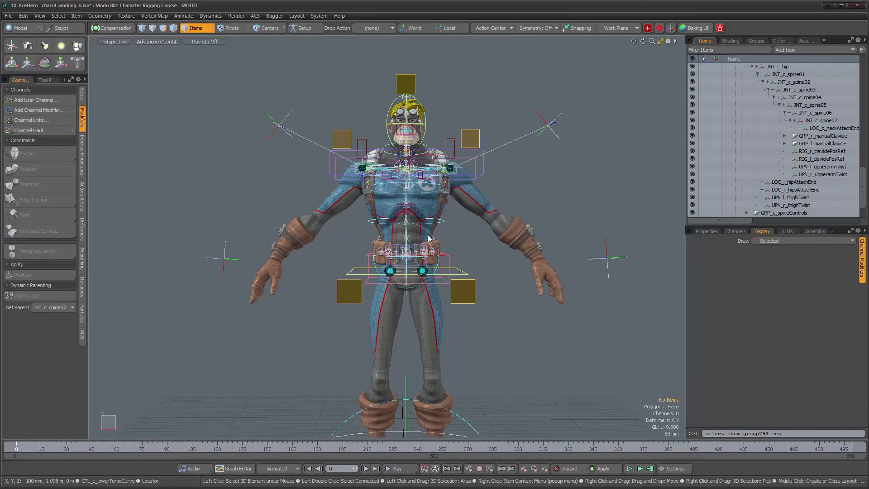
alt+drag(352, 125, 389, 90)
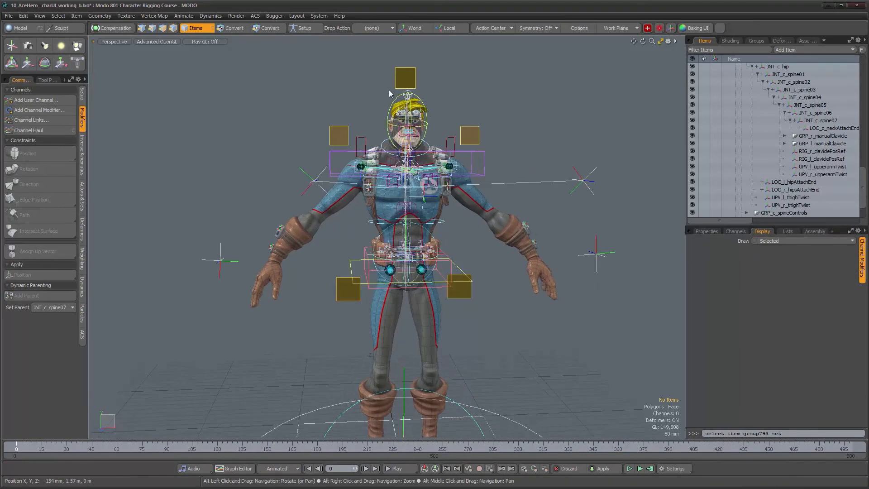
Step: Examine the torso and head control above the head together with the other yellow global controls around the character
click(410, 95)
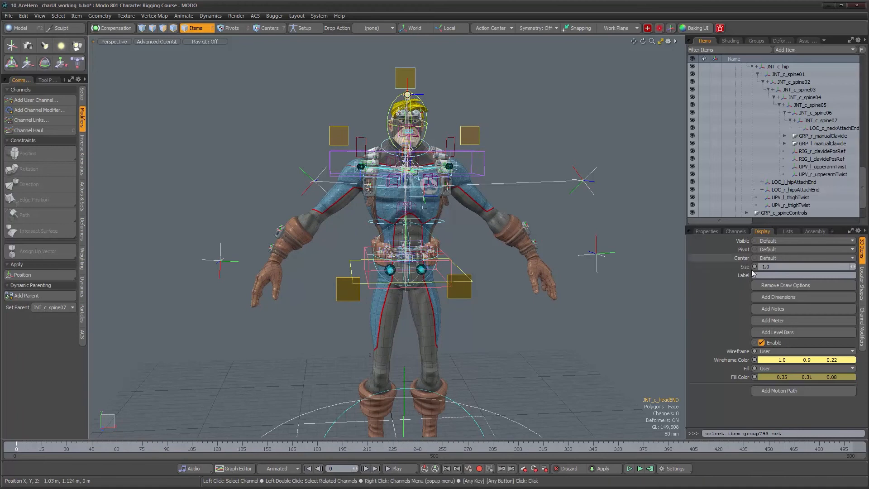
click(405, 78)
alt+drag(453, 136, 451, 178)
scroll(450, 178, up, 3)
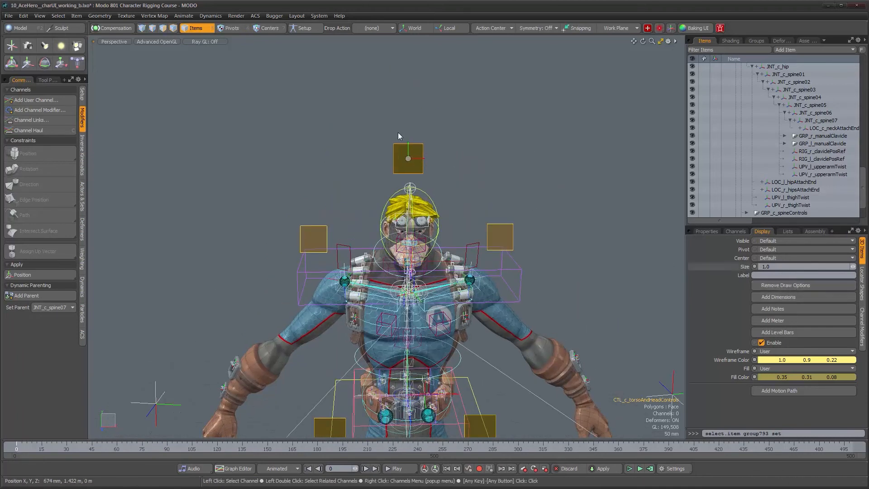
alt+drag(465, 147, 233, 200)
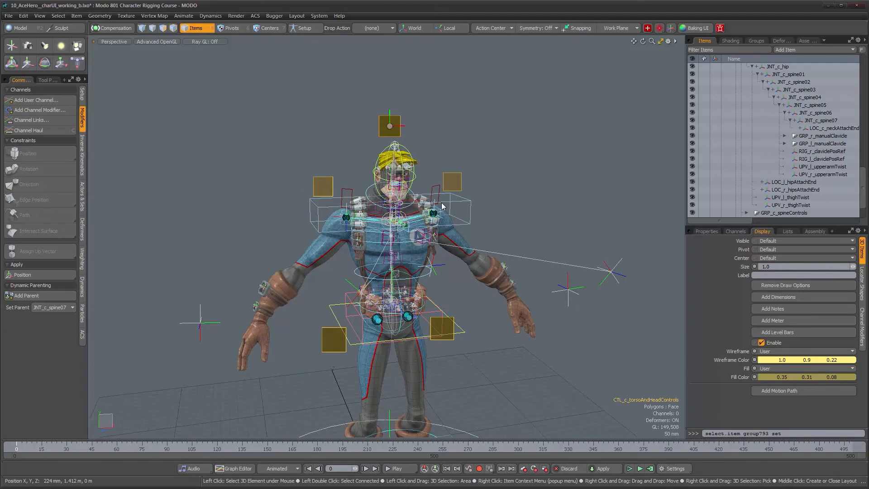
click(531, 187)
alt+drag(510, 255, 483, 256)
alt+right_drag(482, 256, 487, 285)
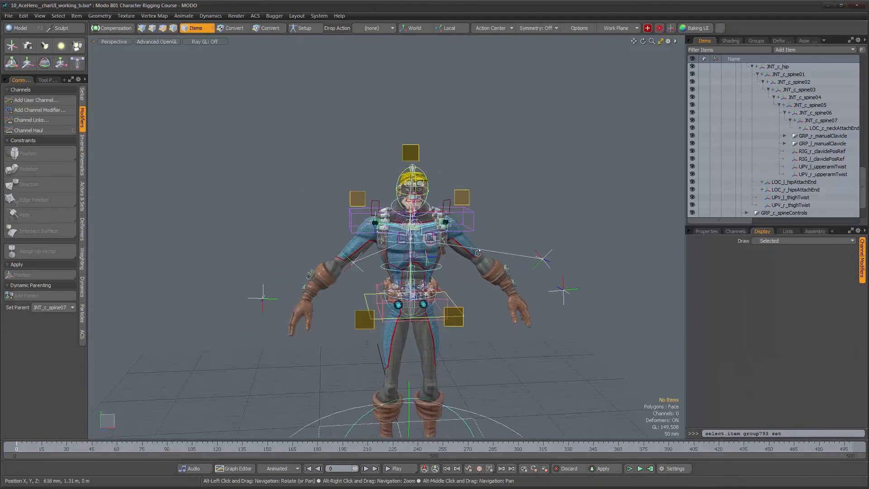
alt+middle_drag(488, 285, 412, 209)
alt+right_drag(412, 208, 402, 210)
alt+drag(423, 163, 409, 174)
alt+middle_drag(409, 174, 443, 198)
alt+drag(443, 198, 425, 220)
alt+drag(322, 219, 402, 255)
alt+middle_drag(457, 272, 446, 250)
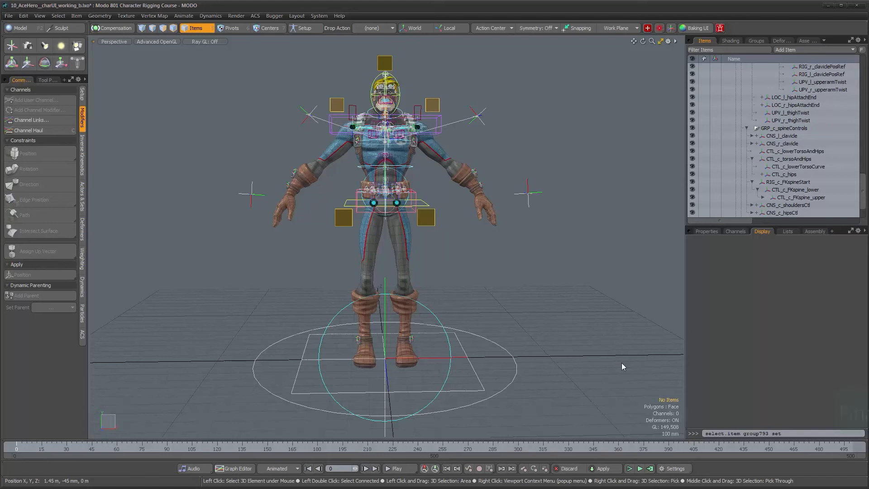
Step: Examine the spine and hip controls around the torso from several angles
scroll(854, 72, up, 10)
scroll(853, 72, up, 1)
alt+drag(455, 223, 418, 230)
alt+right_drag(419, 230, 434, 273)
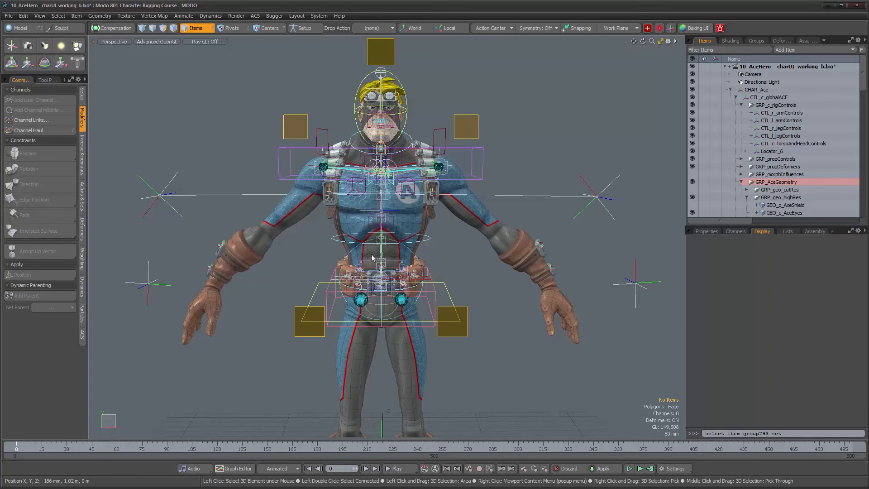
alt+drag(290, 303, 297, 286)
alt+drag(415, 316, 391, 297)
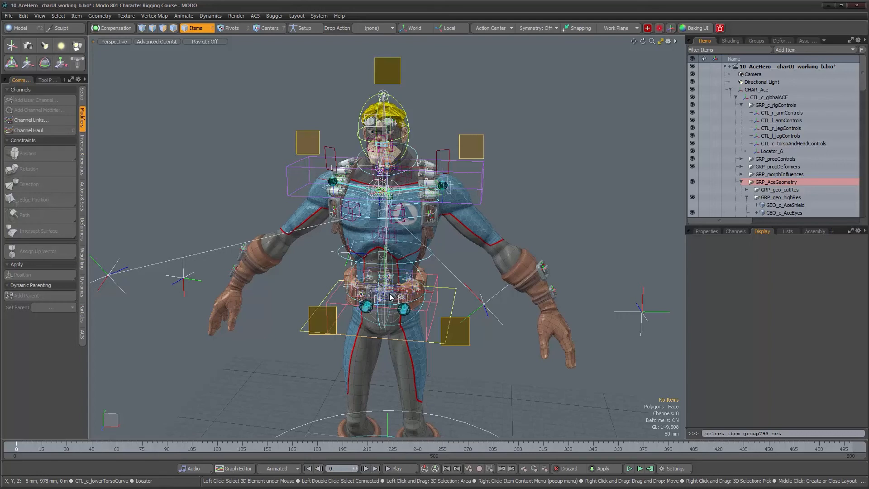
alt+drag(404, 308, 444, 263)
alt+right_drag(445, 264, 484, 255)
alt+drag(447, 251, 393, 216)
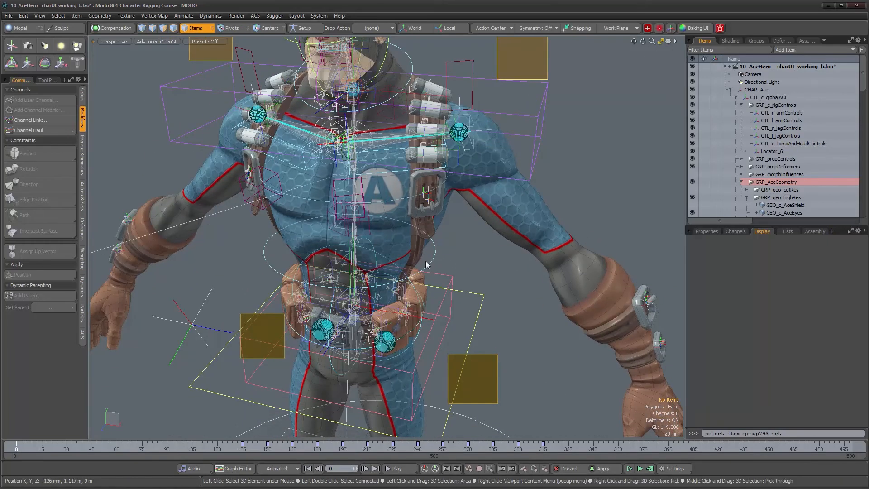
alt+drag(425, 235, 444, 261)
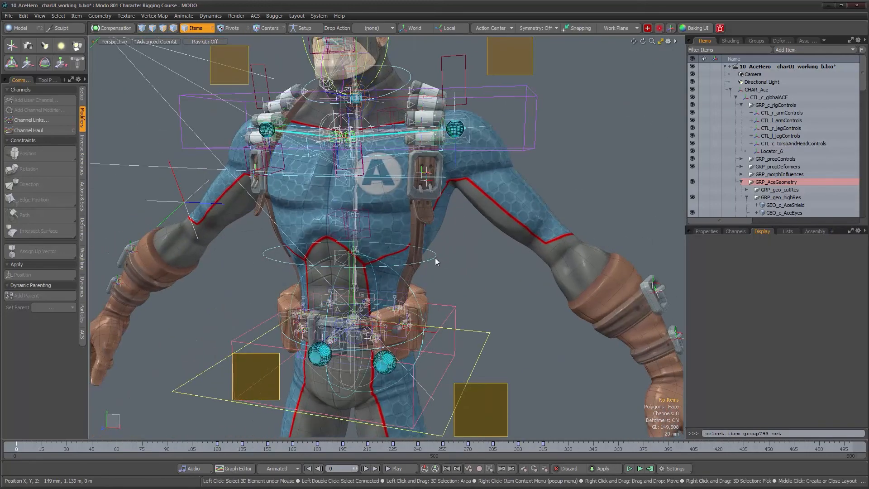
Step: Try rotating CTL_c_FKspine_lower and inspect how the torso follows
click(436, 257)
key(e)
alt+drag(392, 278, 362, 290)
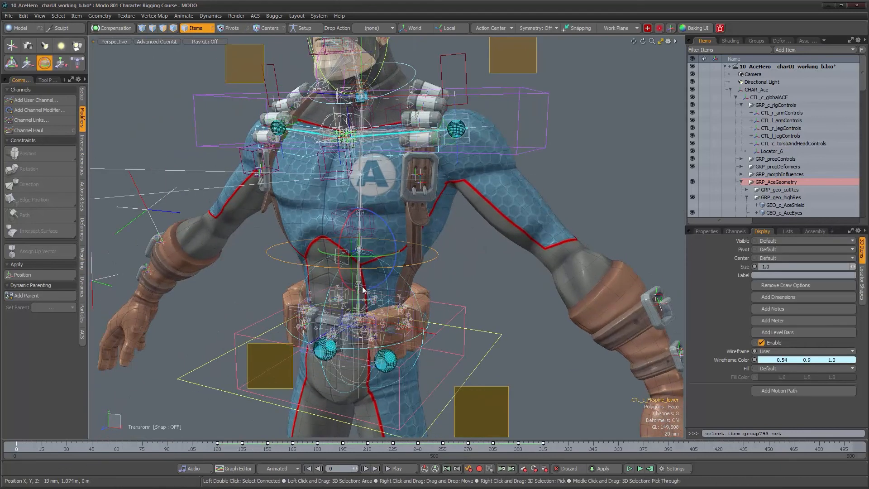
drag(341, 248, 466, 279)
alt+drag(379, 290, 189, 333)
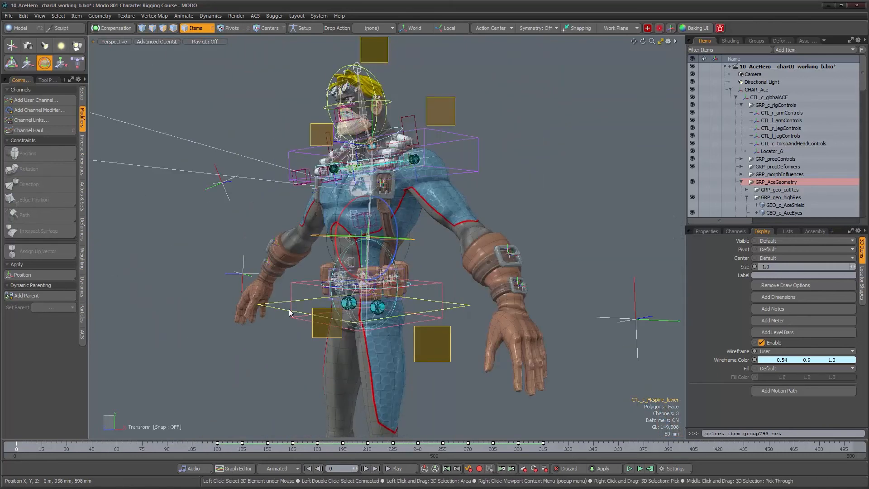
alt+drag(364, 301, 405, 292)
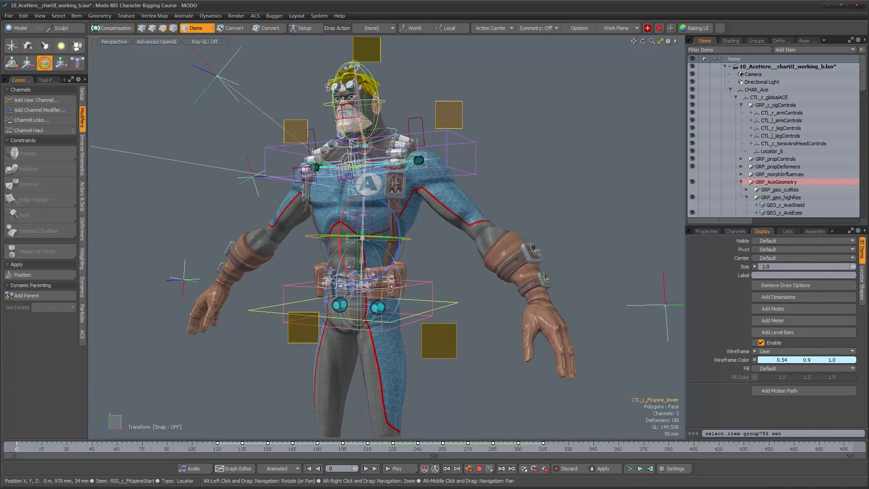
alt+right_drag(434, 310, 471, 325)
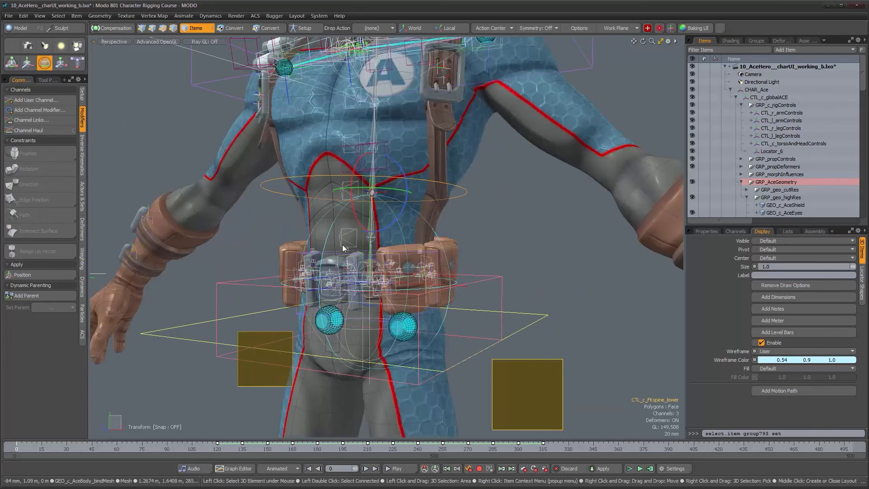
Step: Check the CTL_c_lowerTorsoCurve and CTL_c_shoulders controls, trying a rotation of the shoulders and undoing it
click(445, 321)
alt+drag(401, 286, 457, 298)
click(538, 136)
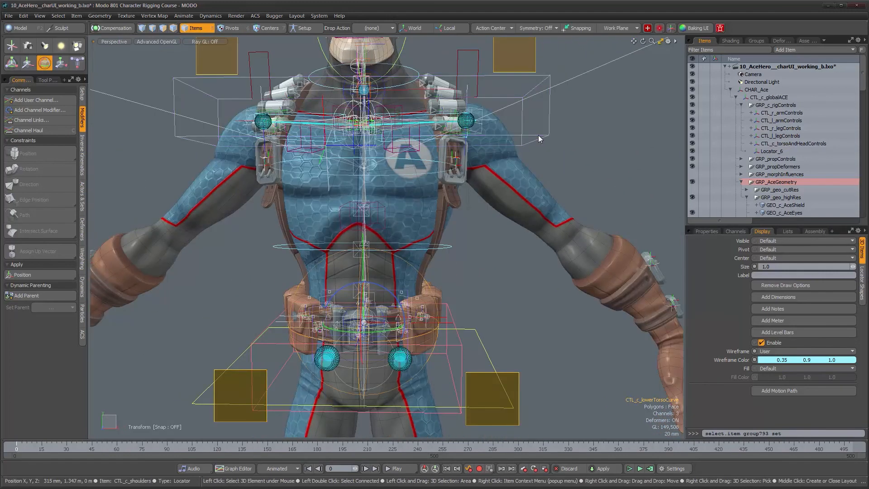
alt+drag(535, 144, 369, 89)
key(ctrl+z)
alt+drag(401, 176, 434, 313)
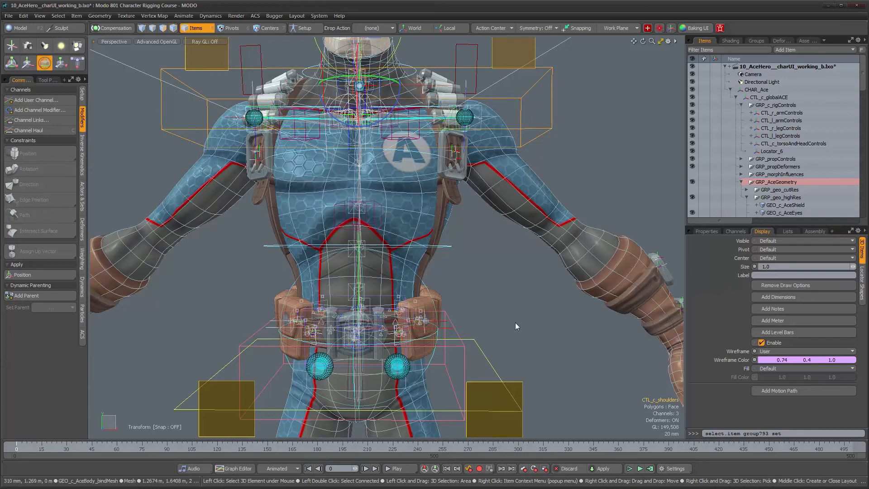
Step: Set CTL_c_lowerTorsoCurve's wireframe color to the shoulder control's purple (0.74, 0.4, 1.0), then deselect it
click(431, 358)
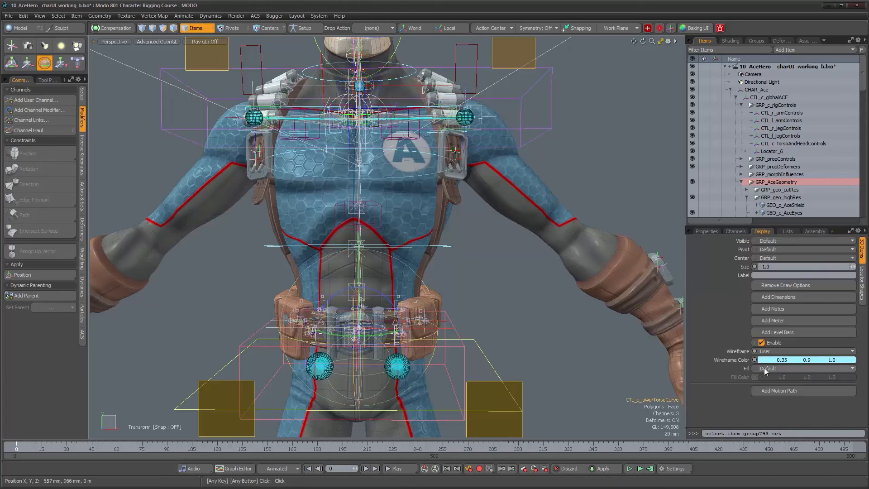
click(793, 360)
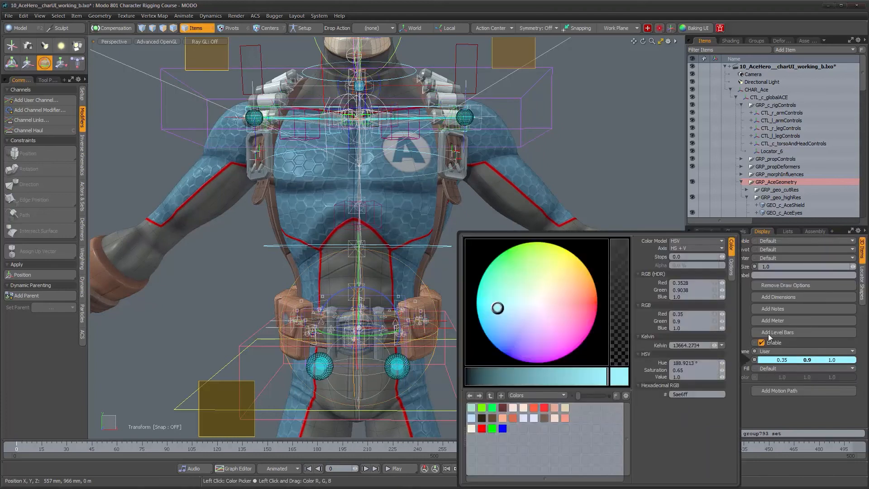
click(697, 313)
text(0.7)
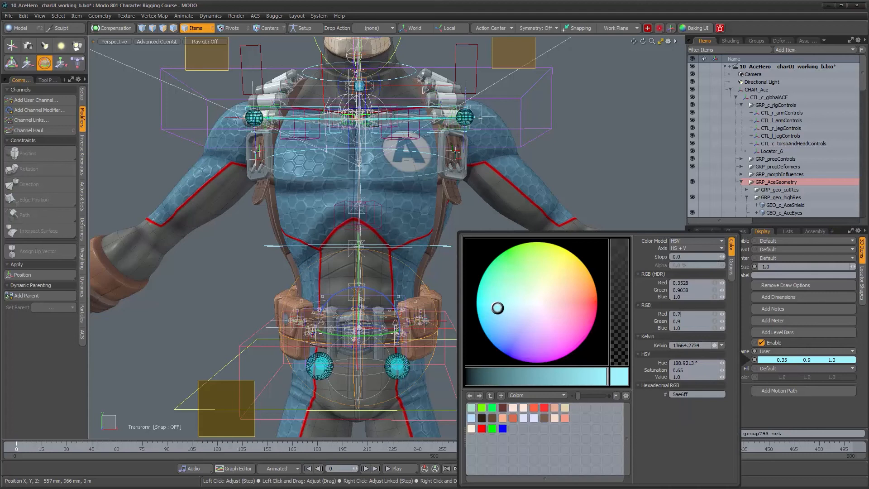
text(4)
click(676, 321)
text(0.4)
key(Return)
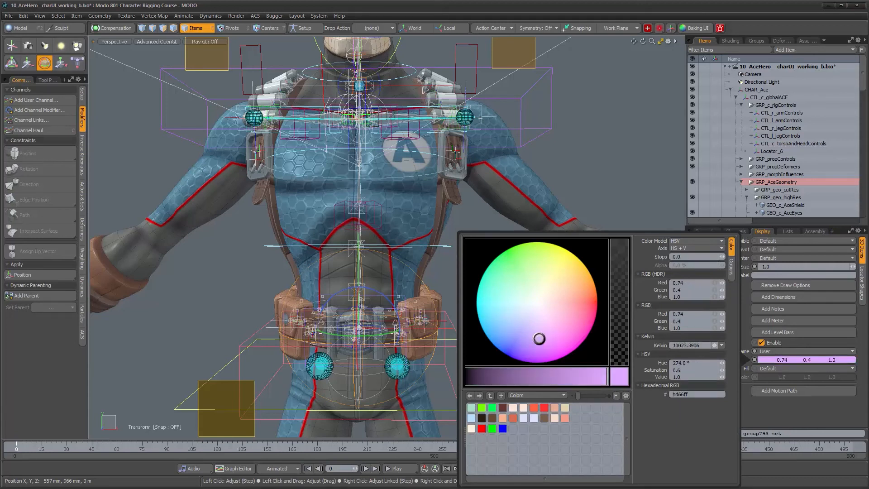
alt+drag(619, 196, 497, 257)
click(501, 259)
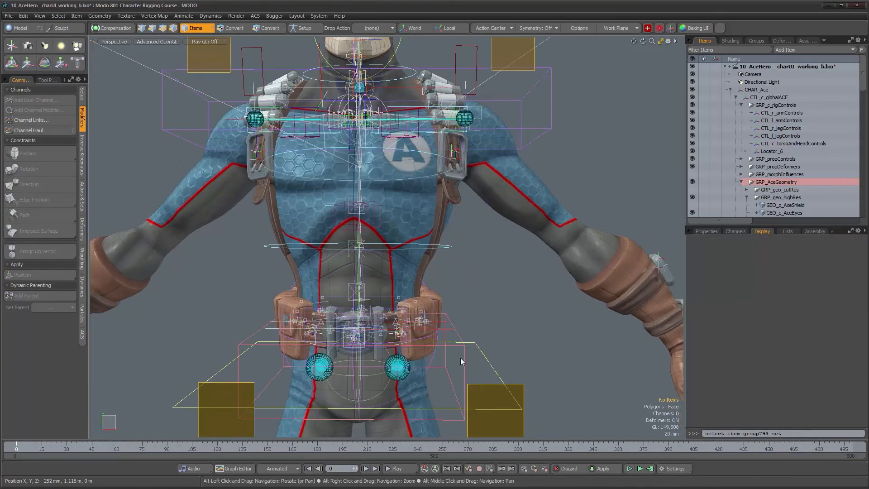
Step: Enlarge the sphere shape of CTL_c_lowerTorsoCurve to a radius of about 155 mm
click(432, 359)
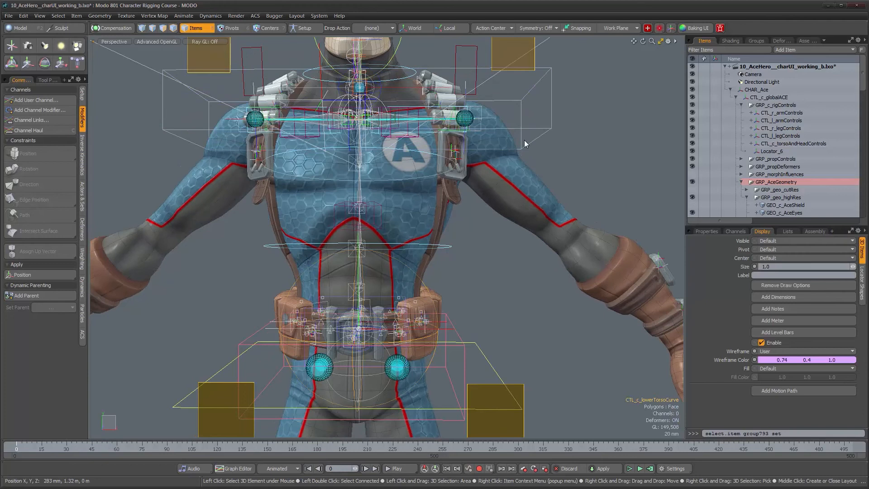
click(861, 280)
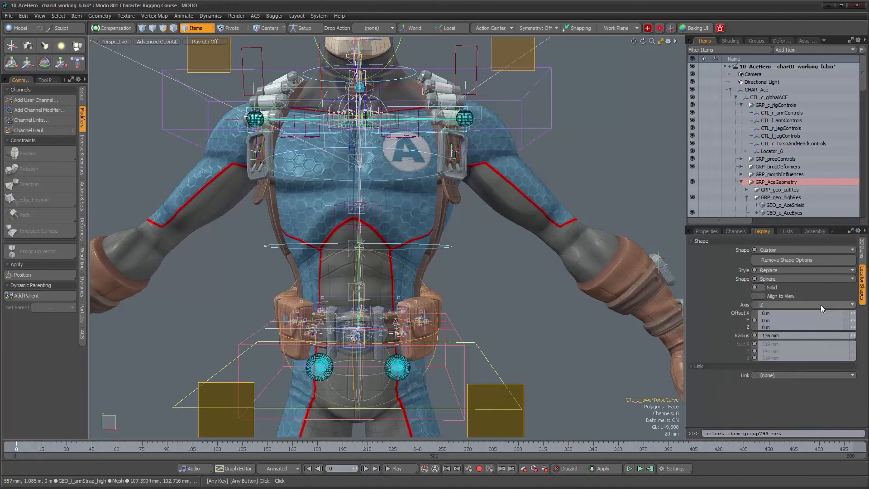
drag(852, 335, 858, 335)
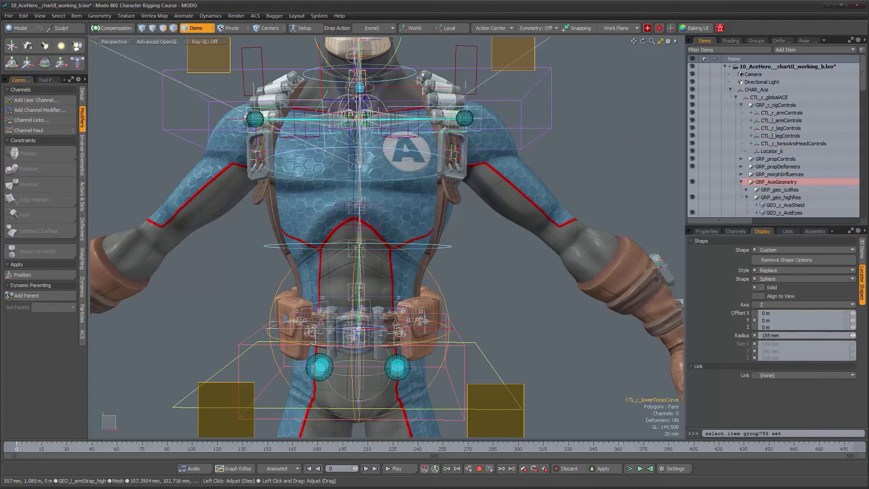
Step: Locate and select RIG_c_FKspineStart, the parent of CTL_c_FKspine_lower, and inspect its position at the waist
alt+drag(485, 319, 568, 331)
mouse_move(464, 273)
alt+mouse_down()
mouse_move(527, 278)
mouse_move(366, 315)
mouse_move(430, 267)
mouse_move(398, 318)
mouse_move(443, 285)
mouse_move(457, 243)
alt+mouse_up()
click(449, 248)
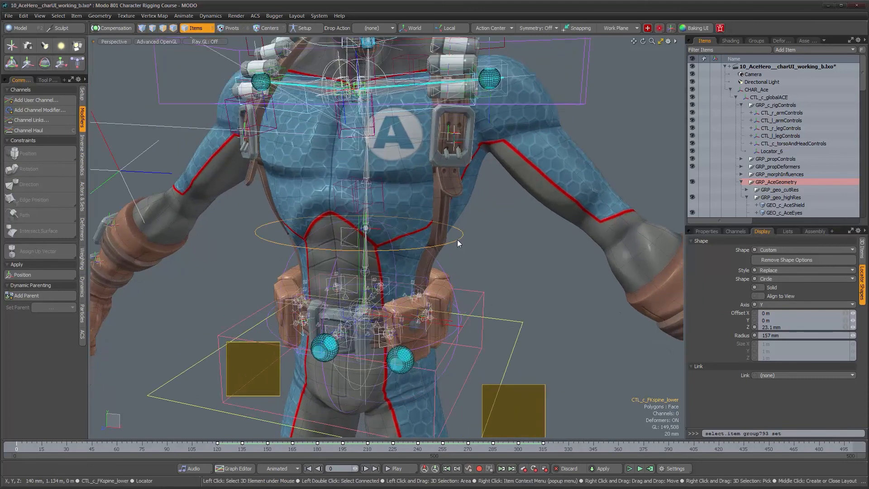
scroll(786, 157, down, 10)
drag(803, 156, 773, 162)
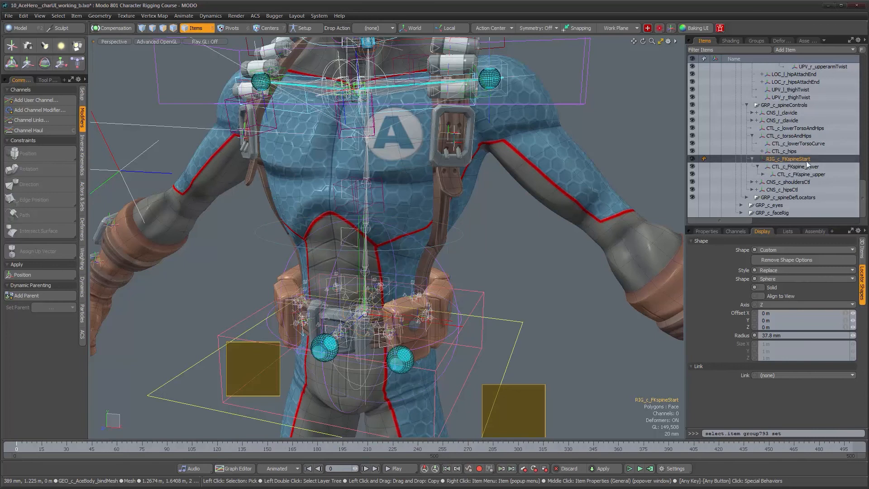
alt+drag(525, 298, 446, 309)
alt+right_drag(384, 313, 406, 310)
alt+middle_drag(406, 310, 413, 259)
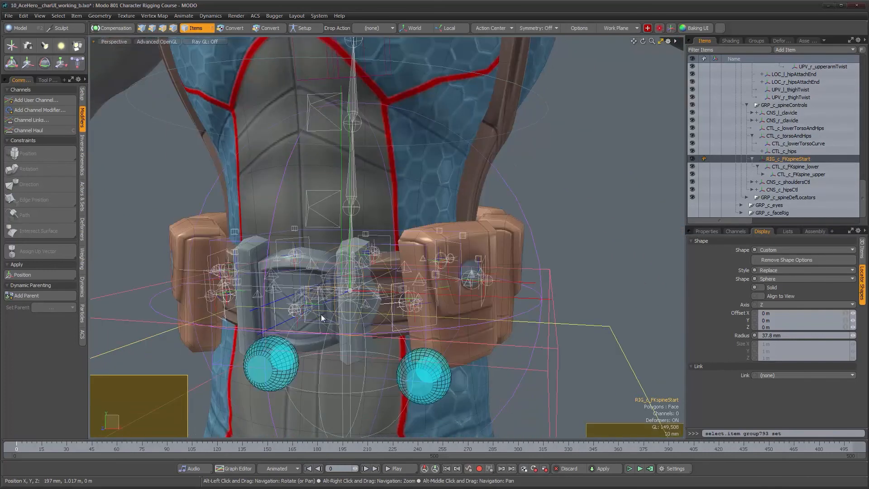
alt+right_drag(410, 289, 396, 301)
alt+drag(396, 301, 523, 306)
Step: Try rotating RIG_c_FKspineStart to bend the whole torso from the waist, and check the pose from several angles
key(e)
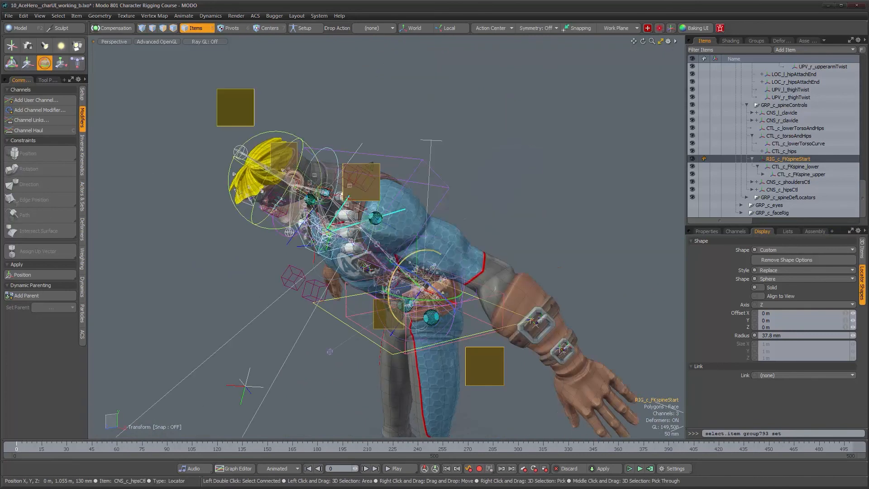
alt+drag(324, 357, 275, 322)
alt+right_drag(276, 322, 594, 283)
alt+drag(594, 284, 451, 334)
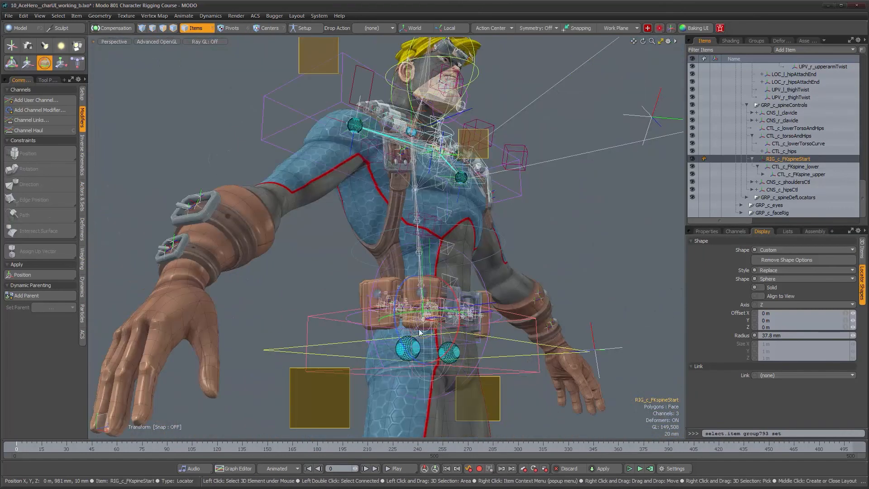
alt+drag(420, 332, 429, 336)
alt+right_drag(430, 336, 471, 290)
alt+drag(498, 219, 503, 268)
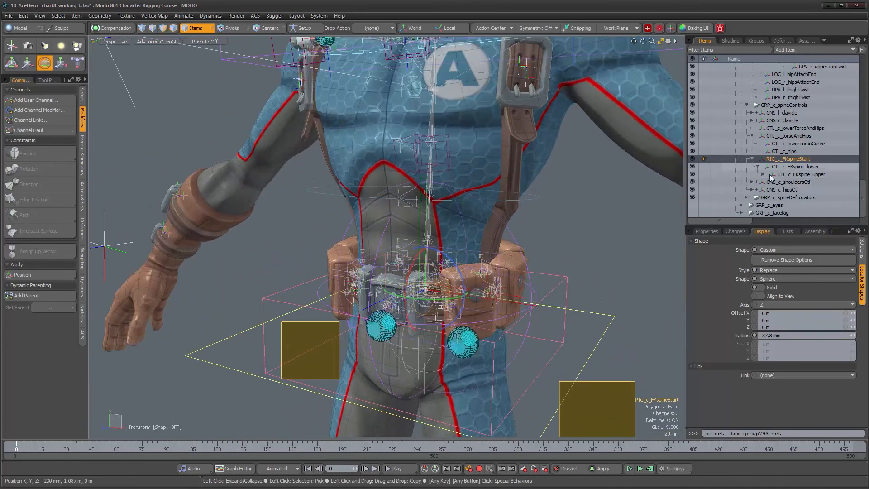
Step: Change the locator shape of RIG_c_FKspineStart from Sphere to Circle
alt+drag(462, 294, 450, 296)
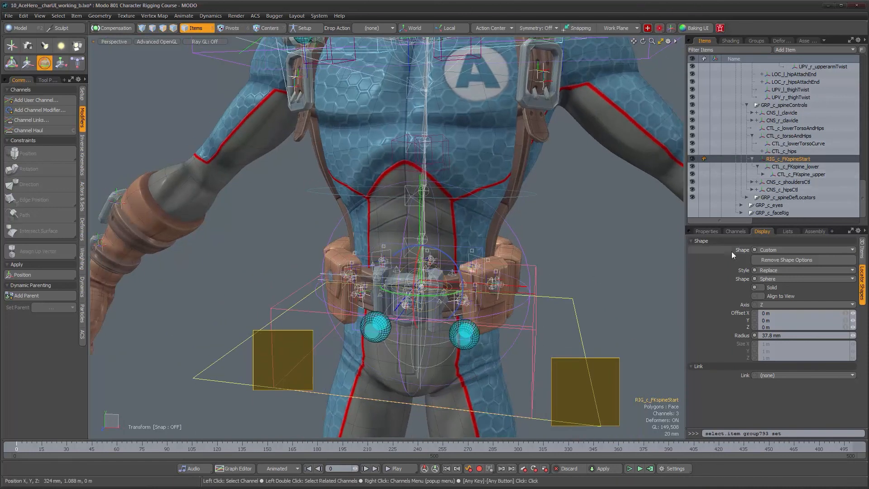
alt+drag(460, 297, 423, 289)
alt+right_drag(423, 289, 716, 178)
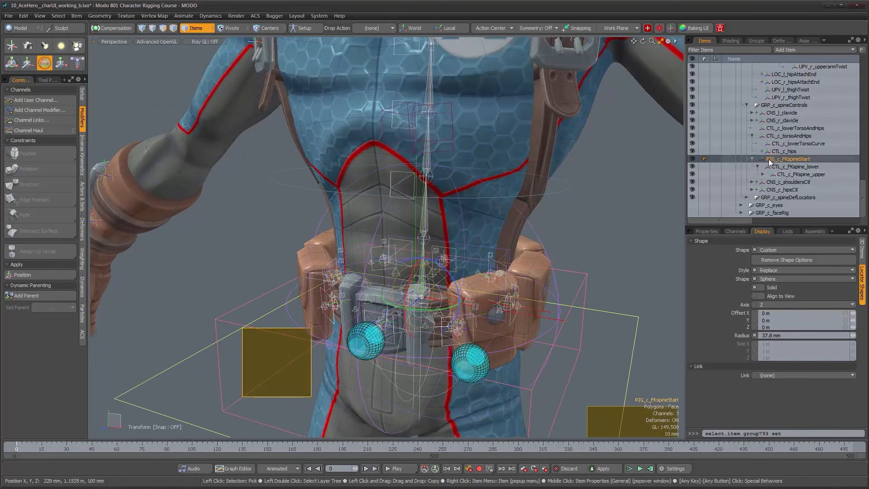
alt+drag(448, 287, 569, 282)
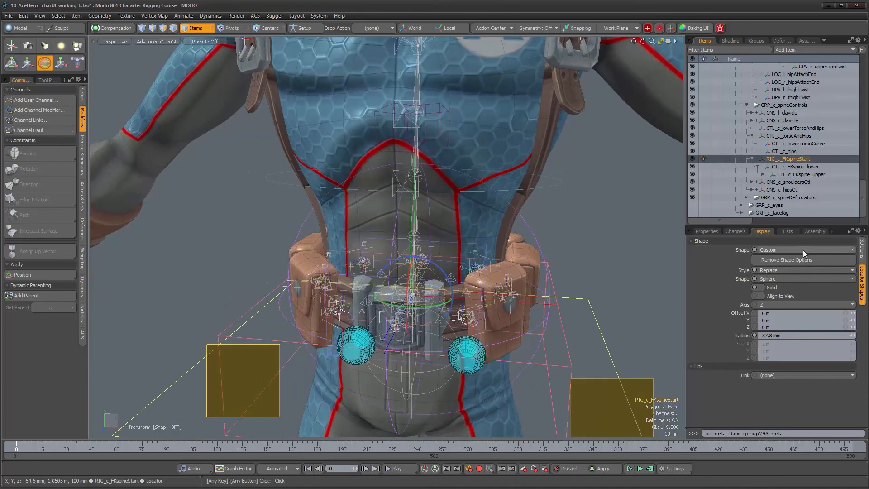
alt+drag(622, 294, 645, 294)
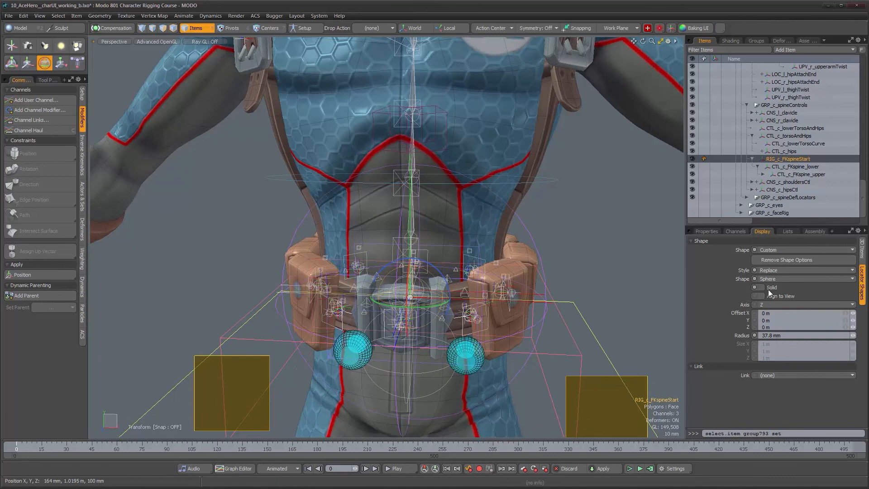
click(781, 279)
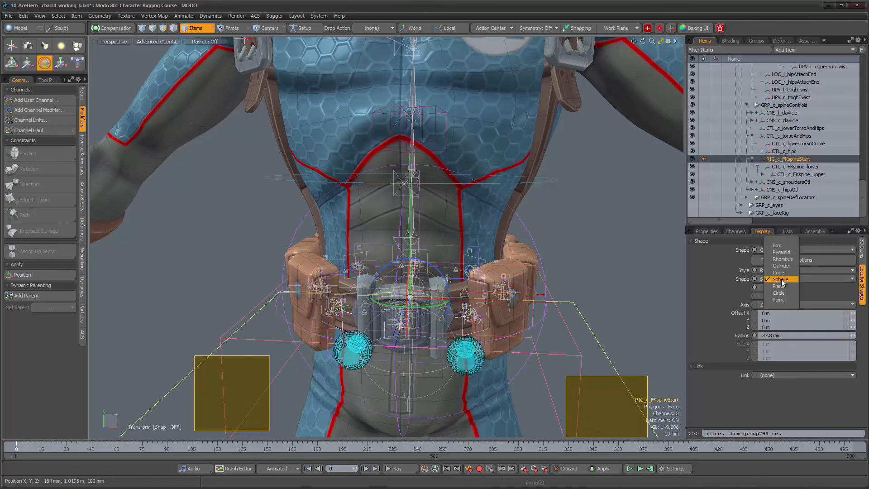
click(782, 292)
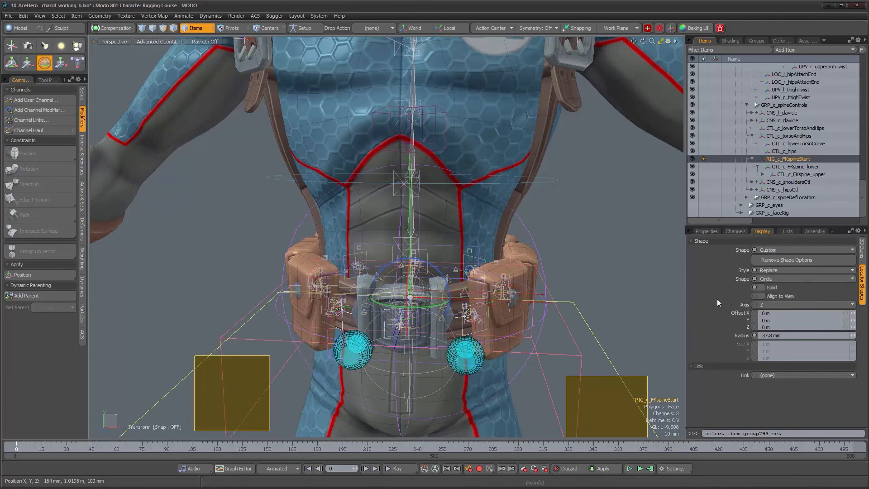
Step: Align the circle shape of RIG_c_FKspineStart to the Y axis and set its radius to 200 mm
click(780, 300)
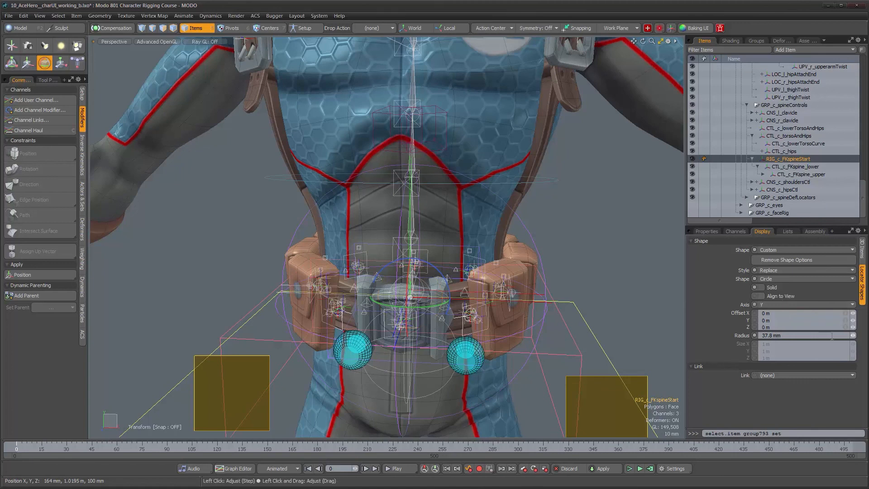
text(200)
key(Return)
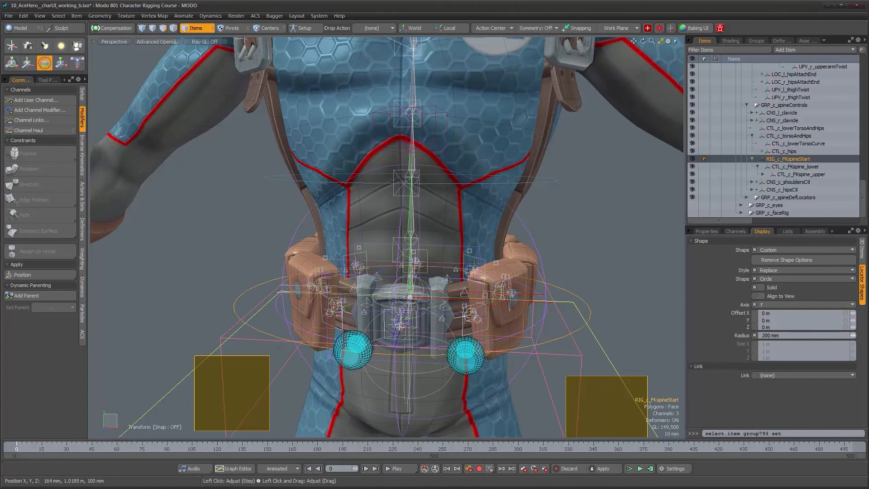
alt+drag(545, 310, 805, 187)
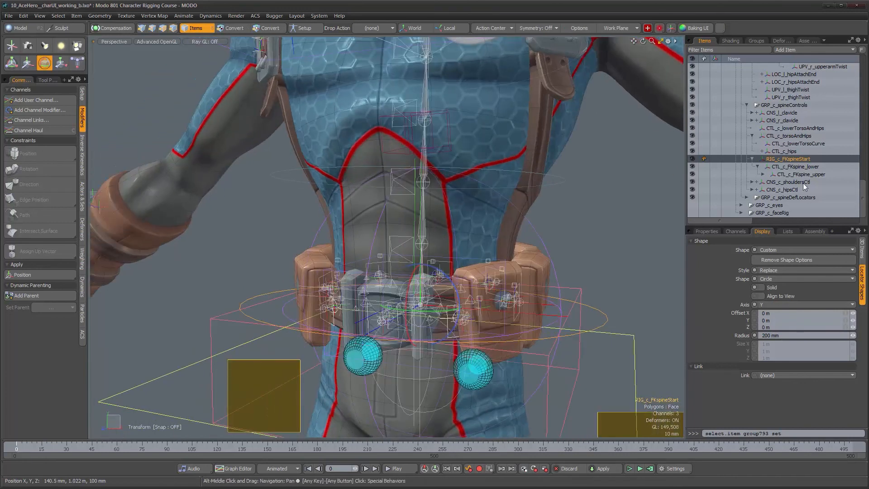
Step: Rename RIG_c_FKspineStart to CTL_c_FKspine_start and clear the selection
double_click(772, 158)
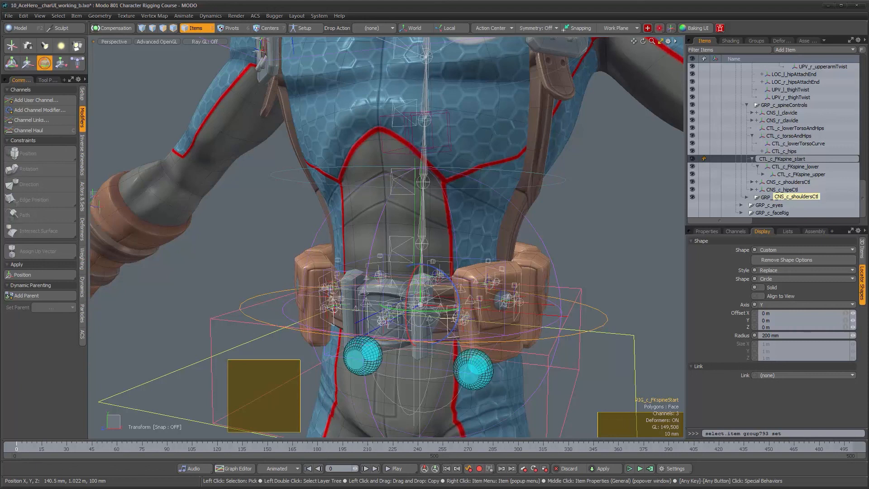
key(Return)
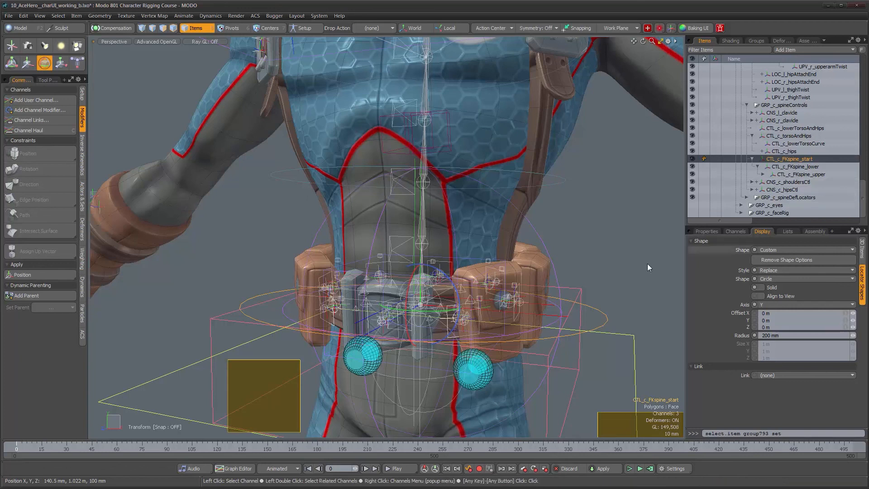
alt+drag(487, 224, 527, 261)
scroll(531, 253, down, 3)
key(q)
click(609, 270)
alt+drag(609, 270, 564, 250)
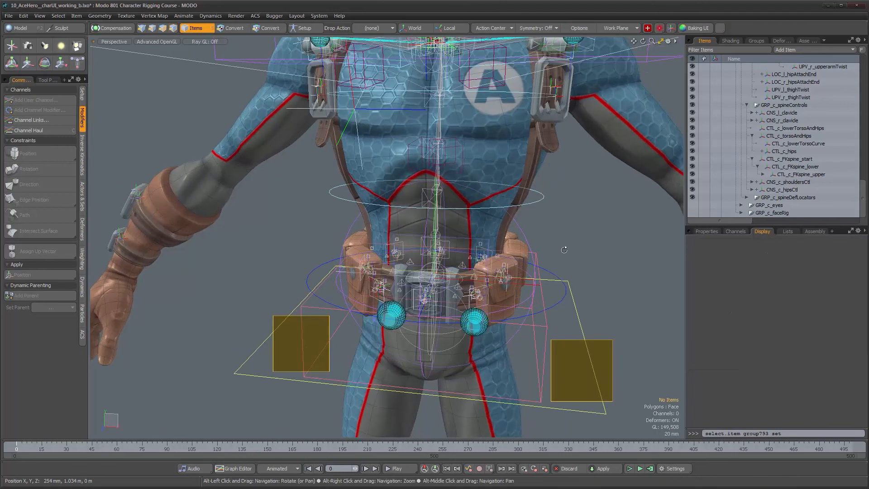
Step: Set the wireframe color of CTL_c_FKspine_start to light blue (0.54, 0.9, 1.0), matching CTL_c_FKspine_lower
click(533, 202)
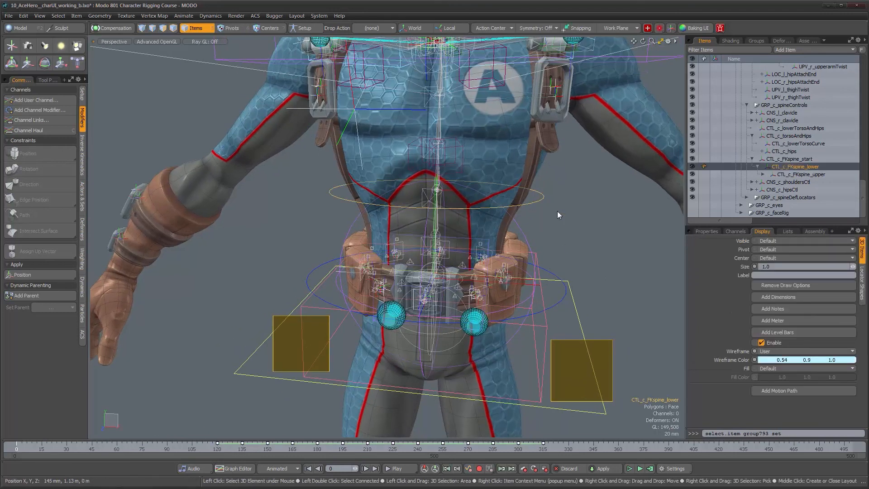
click(556, 304)
click(808, 359)
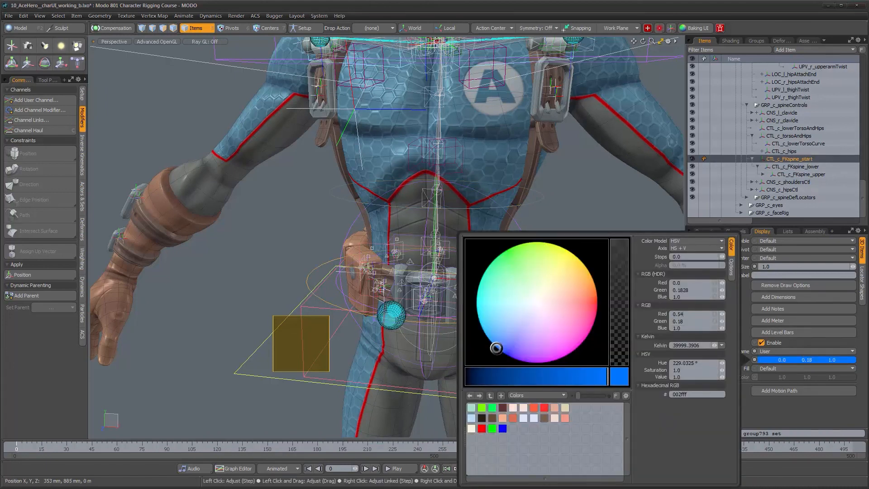
drag(497, 347, 532, 352)
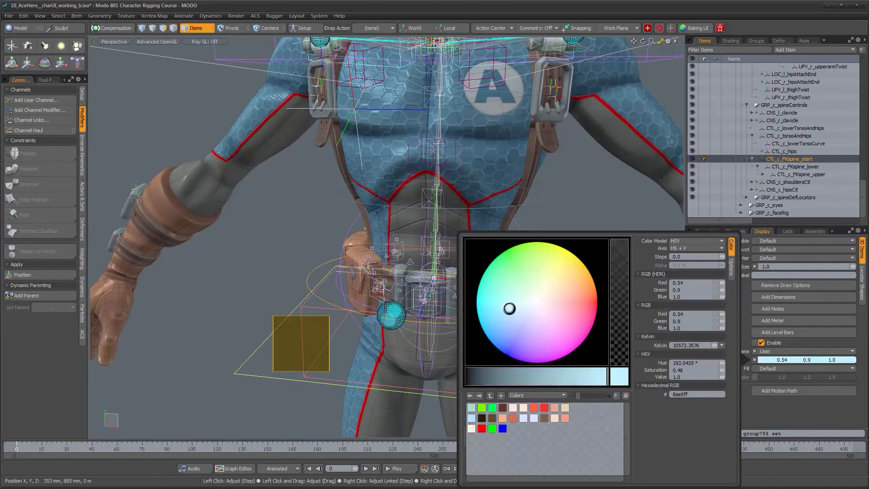
click(604, 197)
Step: Test the torso bend by rotating CTL_c_FKspine_start at the waist, and undo the rotation
alt+drag(591, 243, 484, 145)
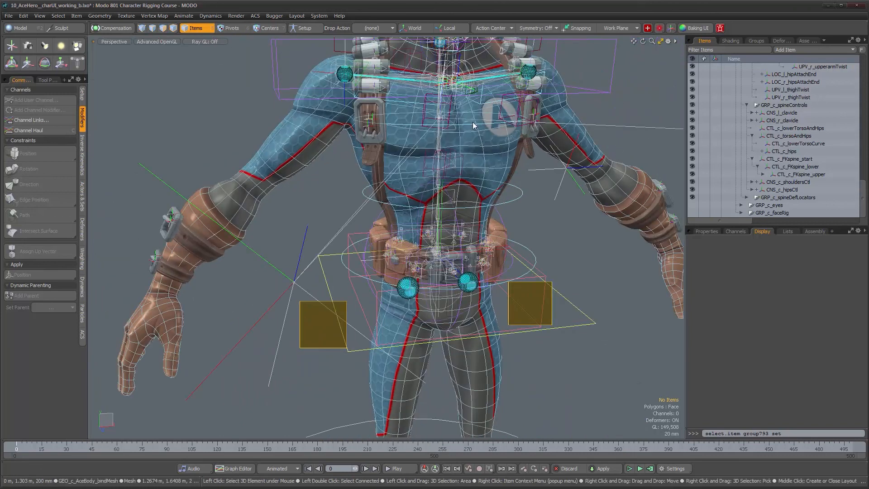
click(536, 258)
mouse_move(536, 258)
alt+mouse_down()
mouse_move(456, 249)
mouse_move(493, 266)
mouse_move(455, 263)
mouse_move(615, 269)
mouse_move(549, 248)
alt+mouse_up()
key(e)
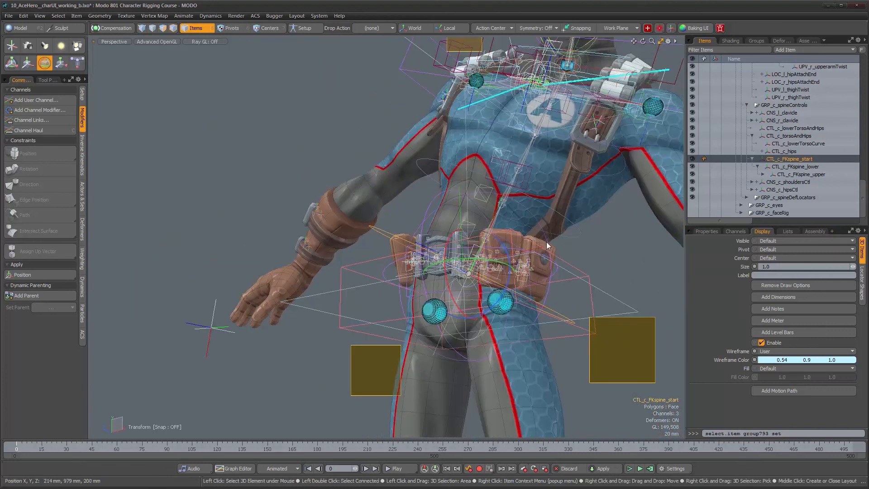
key(ctrl+z)
alt+drag(479, 248, 504, 276)
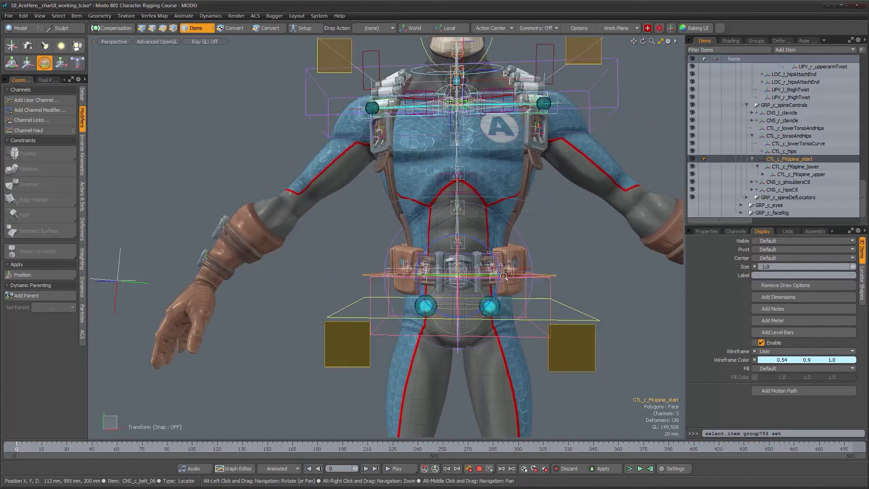
Step: Examine the waist control and the rest of the upper-body rig controls from several angles
alt+right_drag(503, 276, 481, 274)
alt+middle_drag(480, 274, 445, 303)
alt+drag(445, 303, 494, 294)
key(q)
alt+right_drag(494, 294, 385, 276)
alt+drag(384, 276, 446, 275)
alt+right_drag(446, 275, 446, 276)
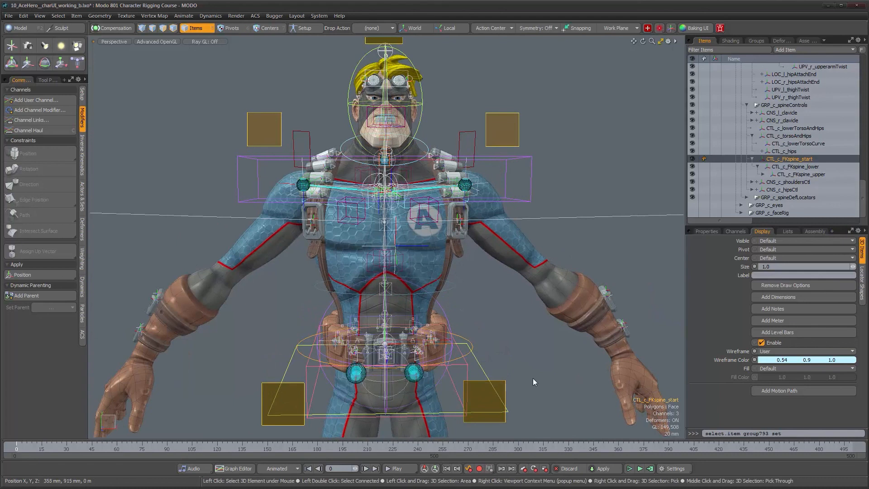